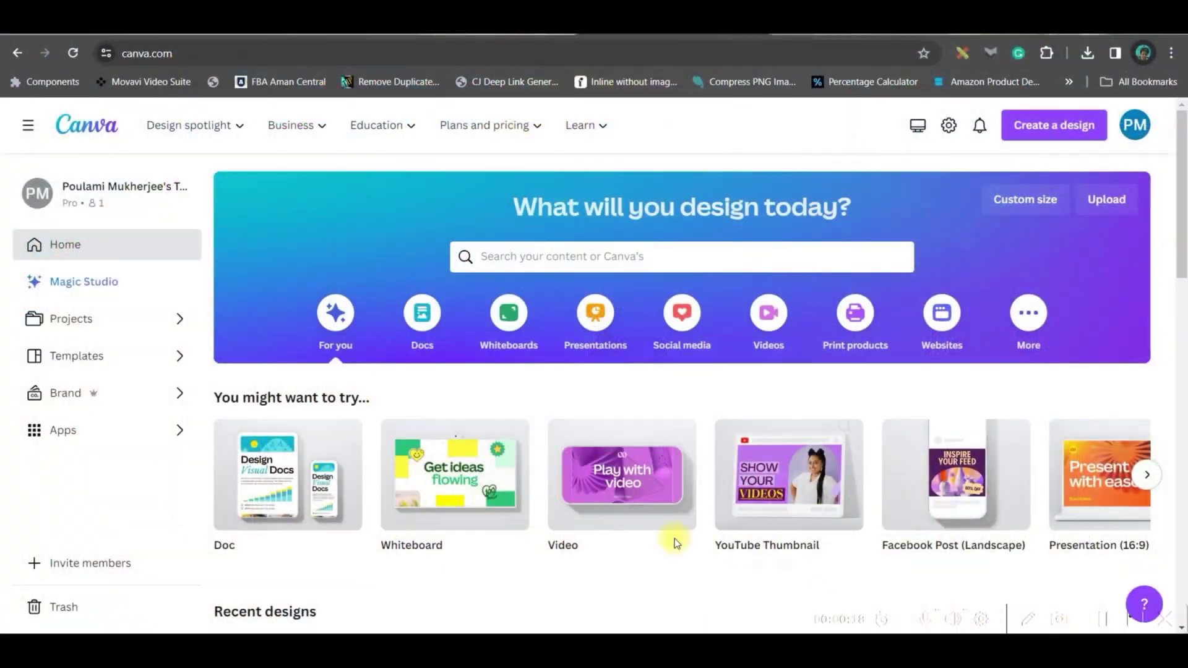
# Choose the Videos category on the Canva home page to begin a video design.
pyautogui.click(775, 319)
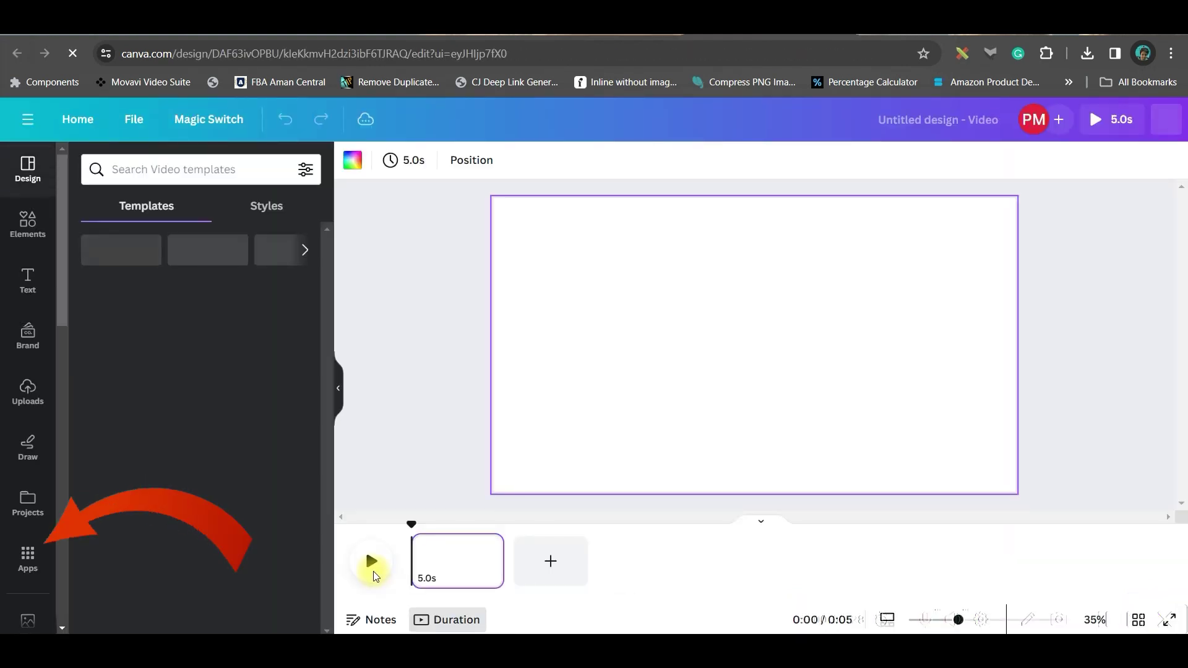
# Generate a Magic Media text-to-video clip of a lion walking through a green forest.
pyautogui.click(27, 556)
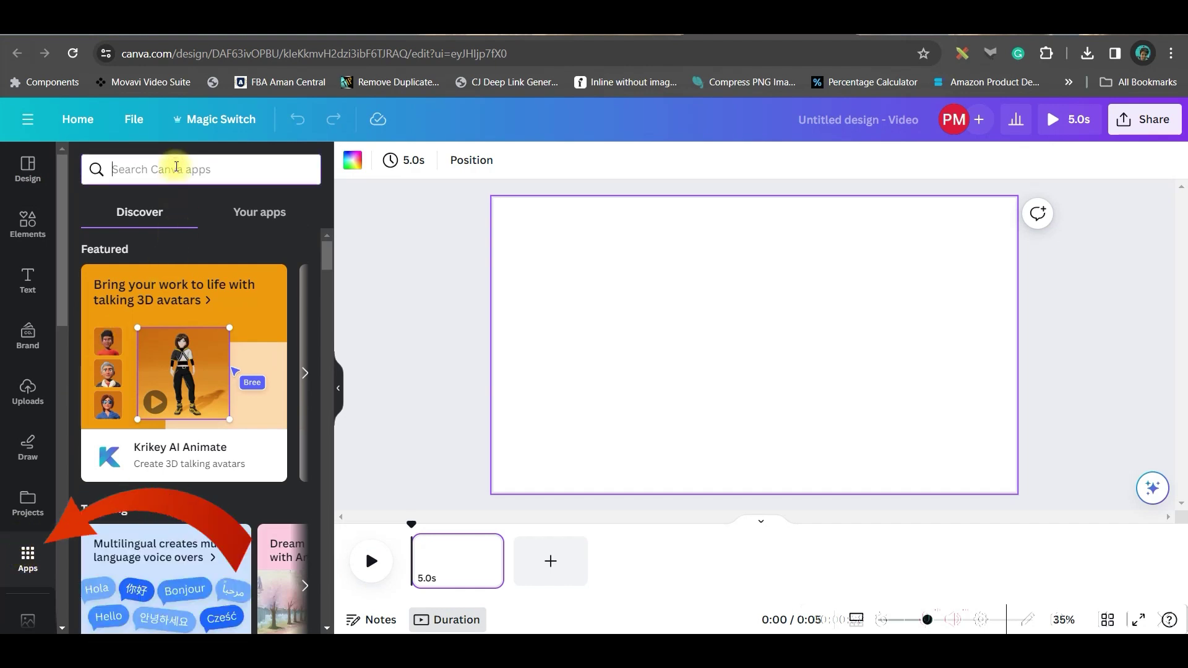
pyautogui.write('Magic Media')
pyautogui.click(118, 240)
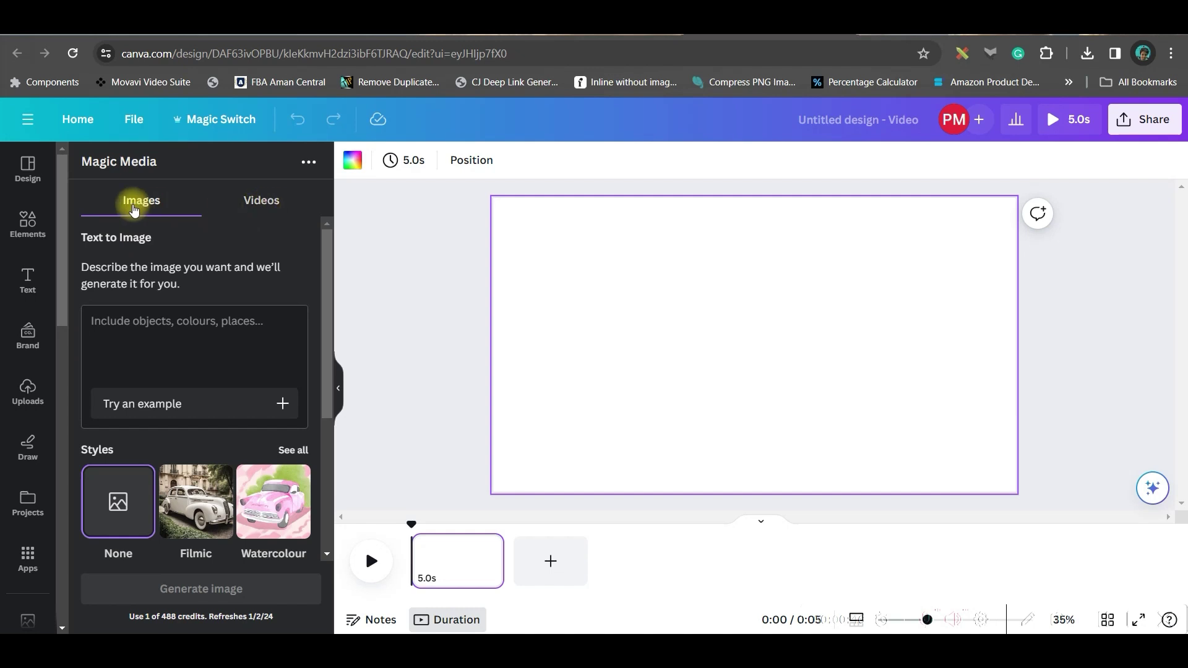
pyautogui.click(264, 207)
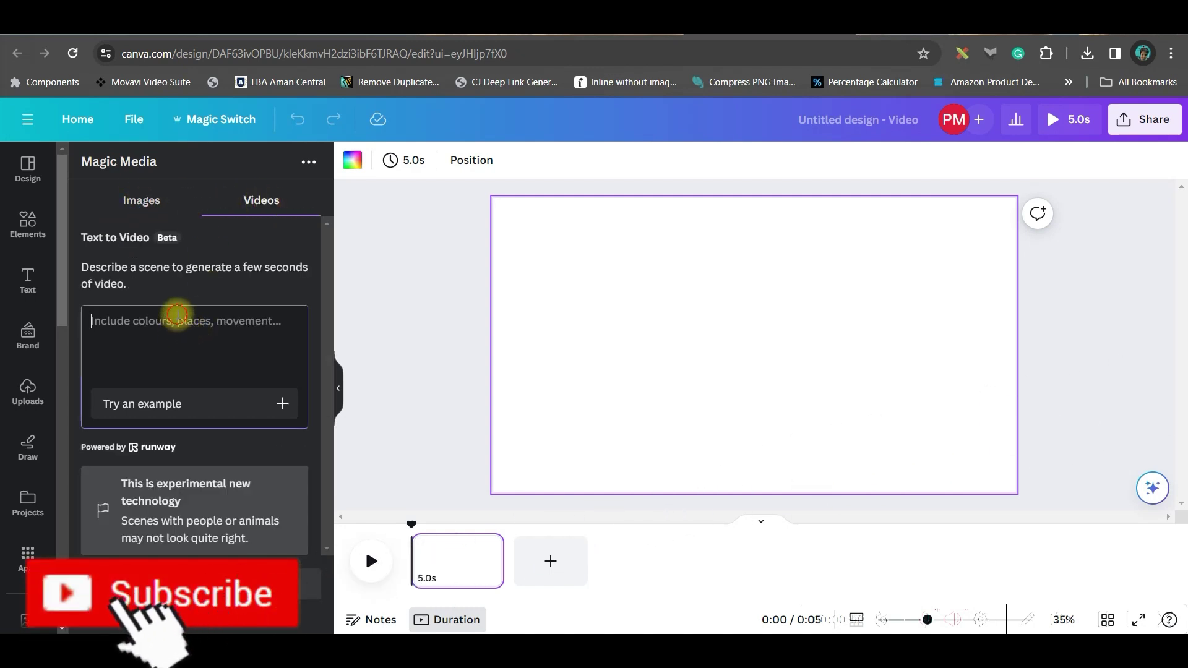
pyautogui.click(179, 314)
pyautogui.write('A Lion Walking in a Lash Green Forest')
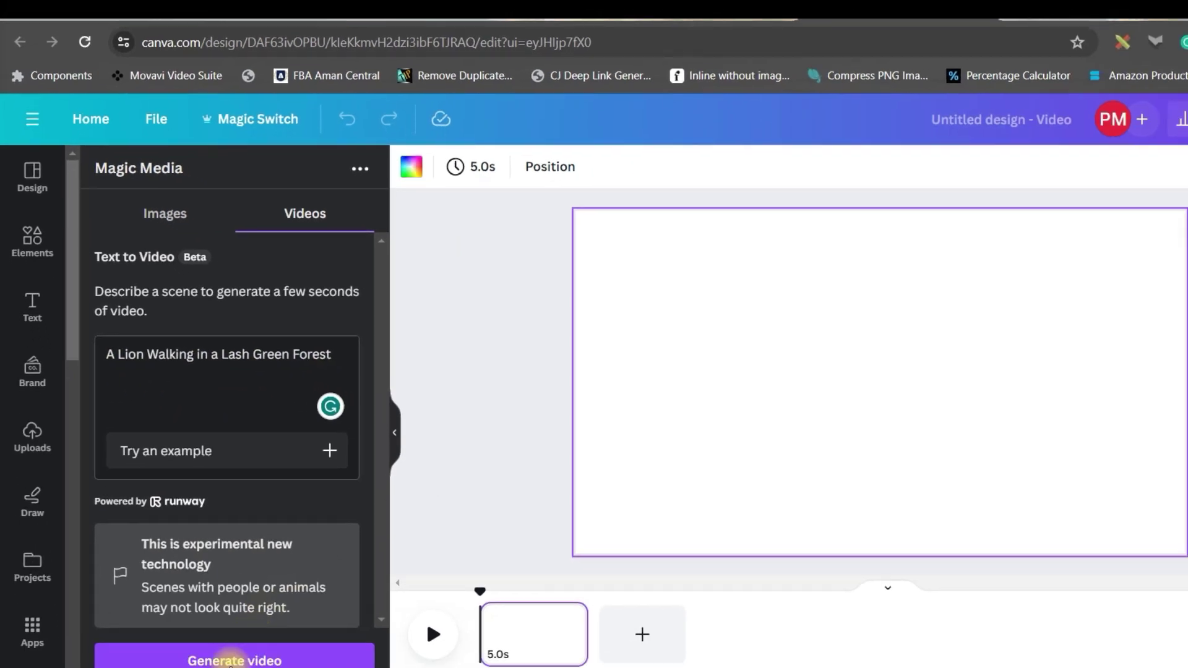
pyautogui.click(188, 589)
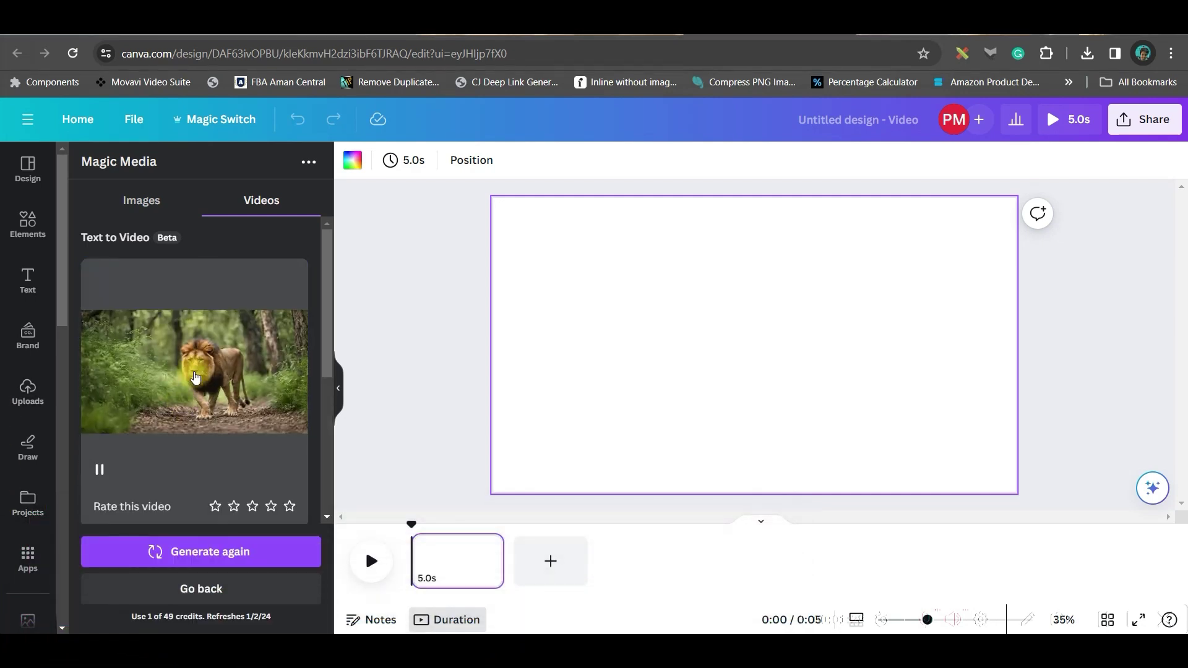
# Set the lion clip as page 1's background and add a blank second page.
pyautogui.click(195, 378)
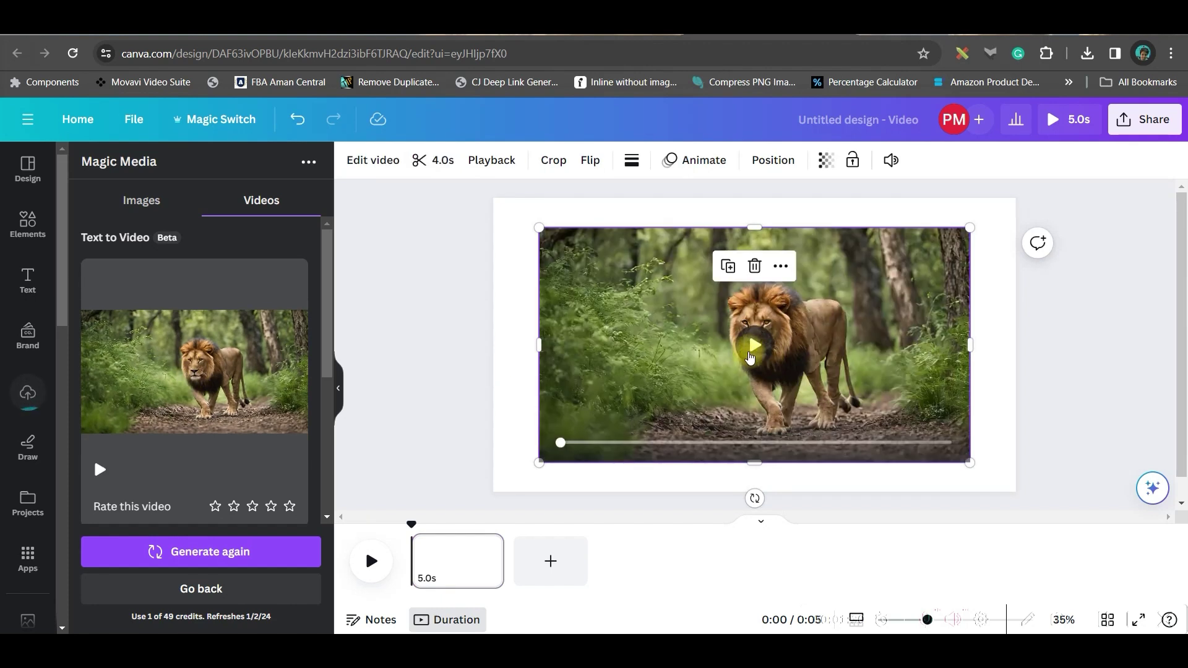
pyautogui.rightClick(789, 339)
pyautogui.click(743, 589)
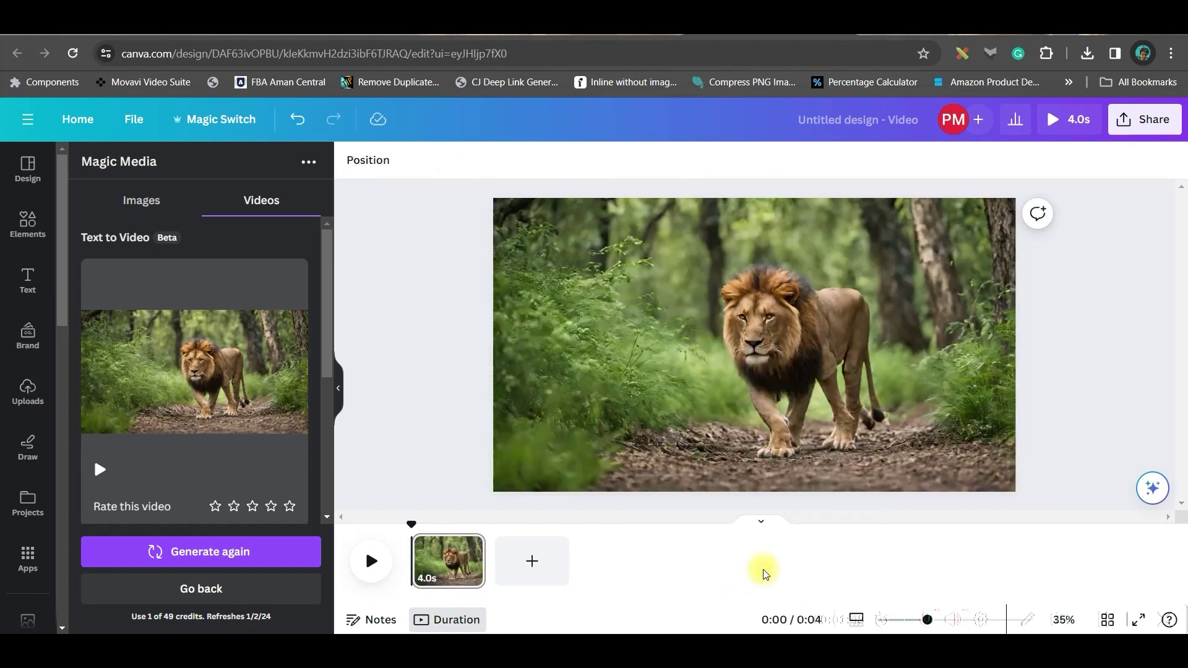
pyautogui.click(808, 325)
pyautogui.click(1105, 622)
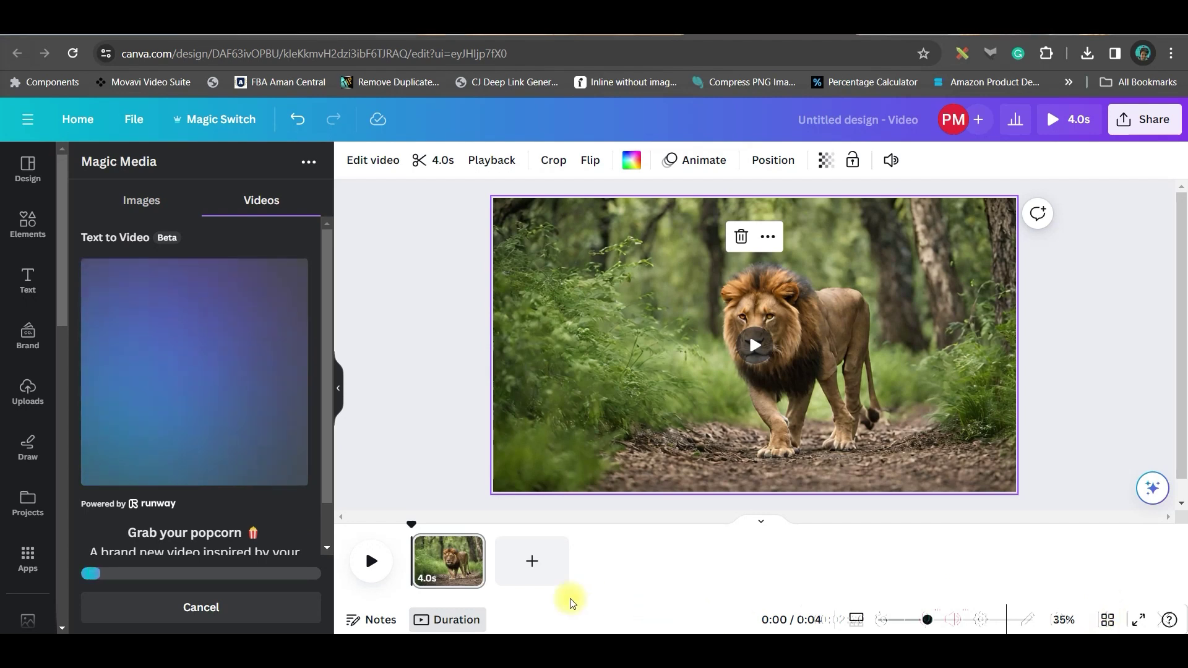
pyautogui.click(531, 560)
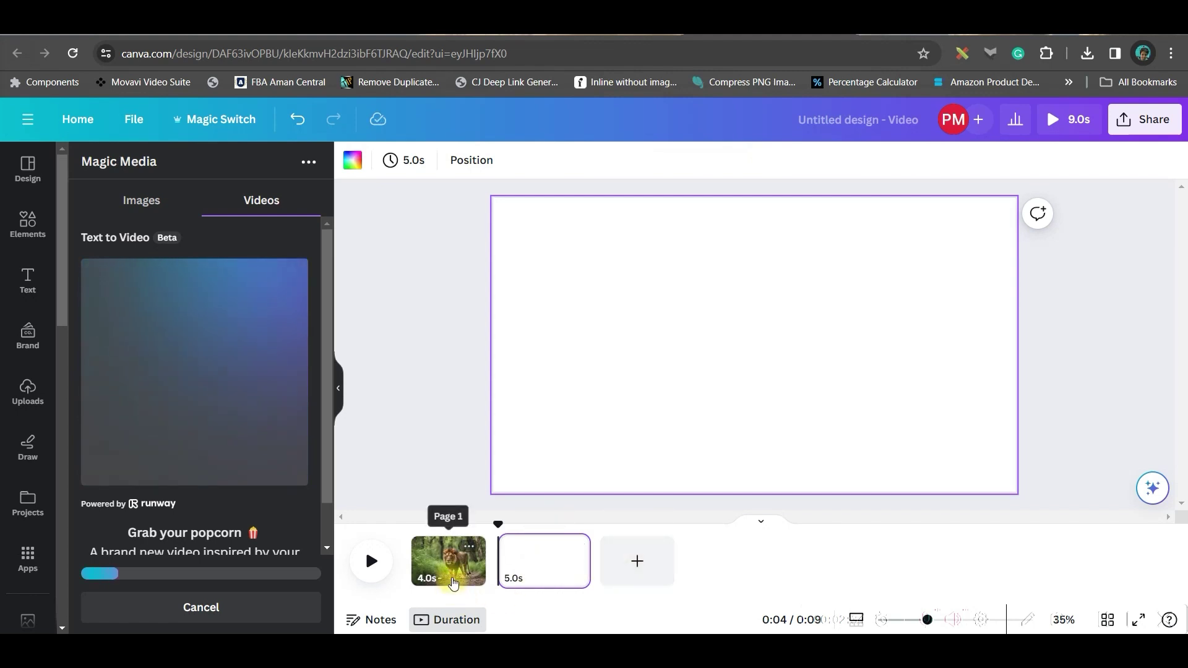
pyautogui.click(440, 585)
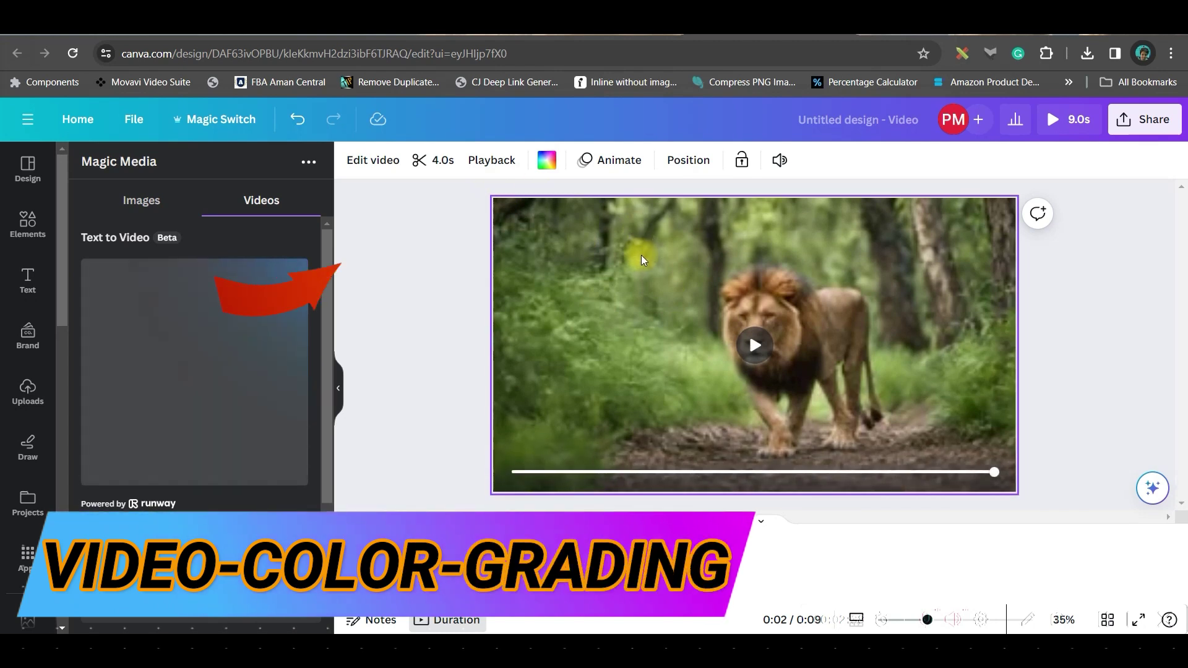
# Apply the Solar filter to the lion clip.
pyautogui.click(379, 162)
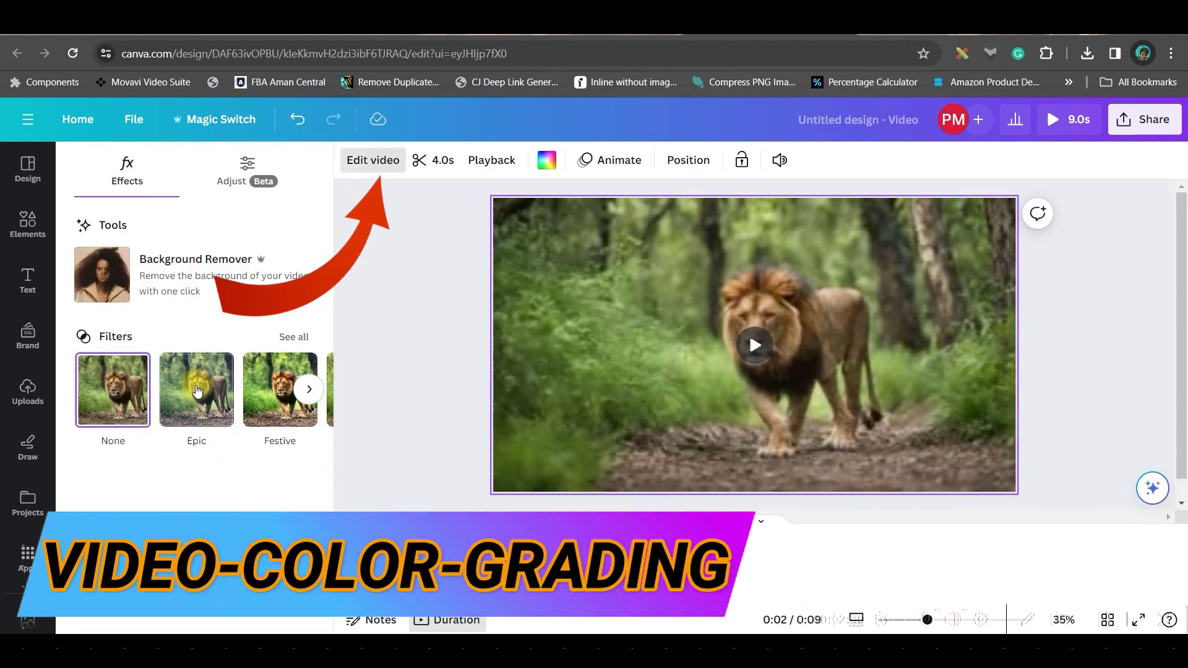
pyautogui.click(296, 336)
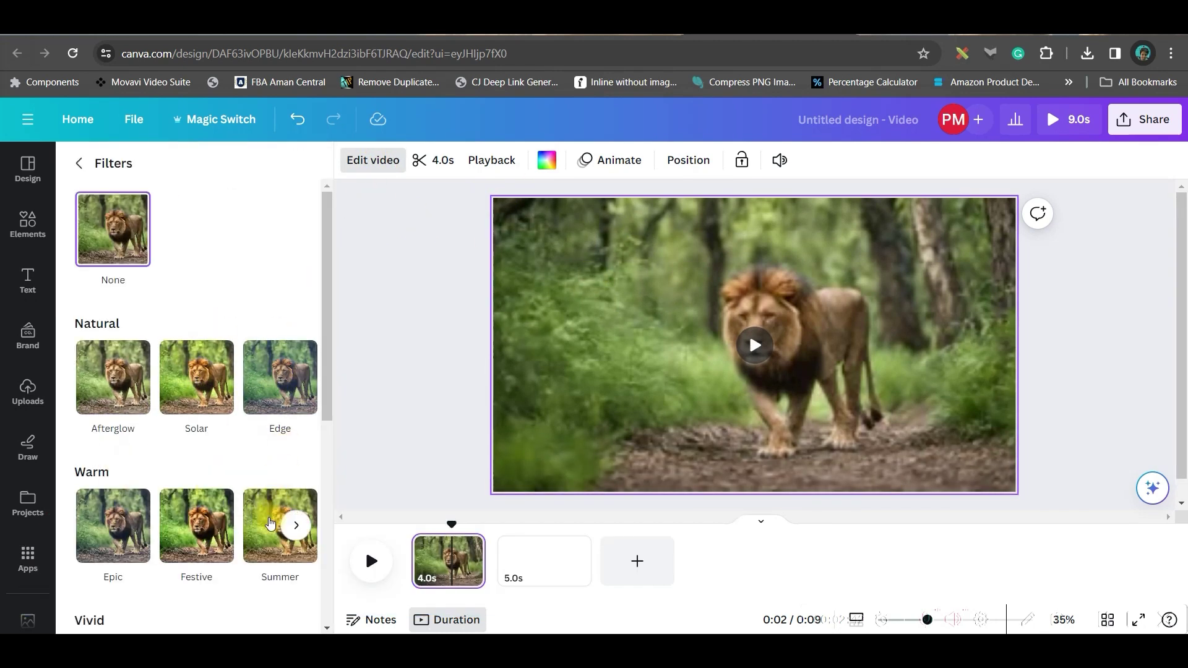
pyautogui.click(208, 537)
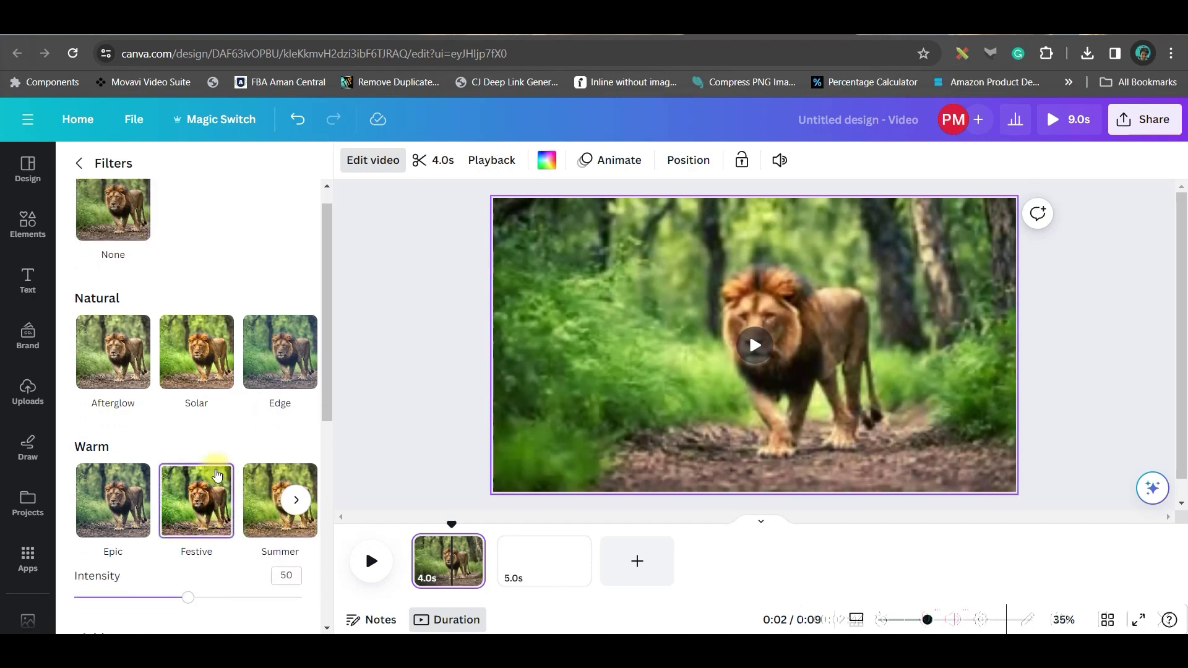
pyautogui.click(196, 349)
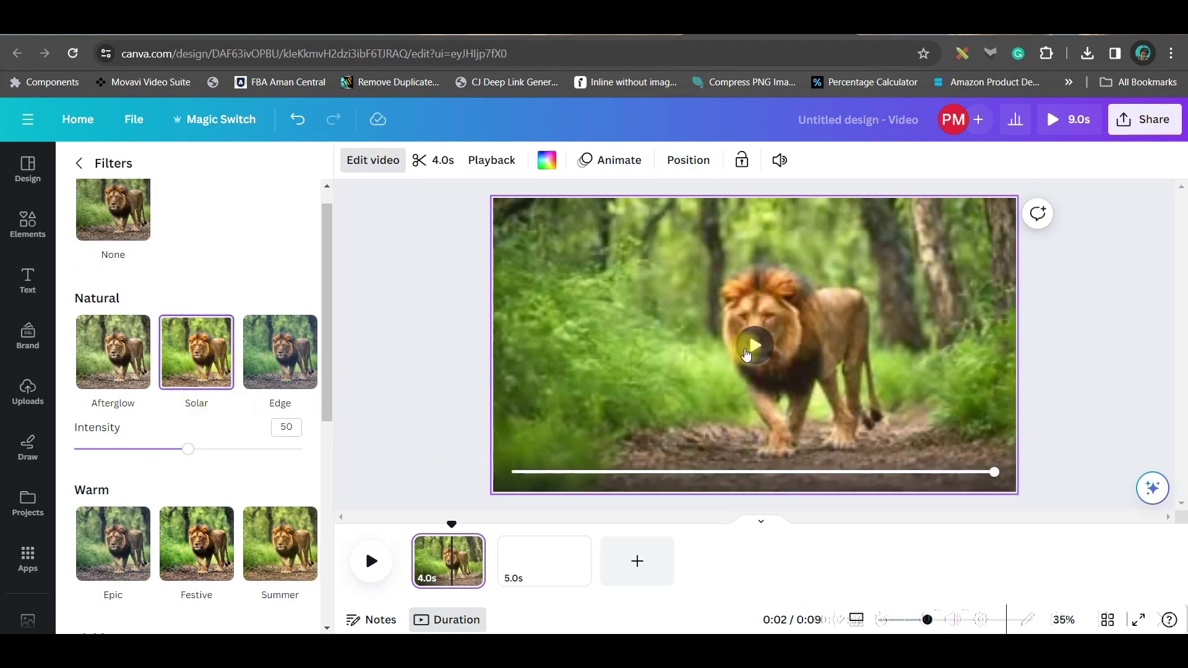
pyautogui.click(557, 468)
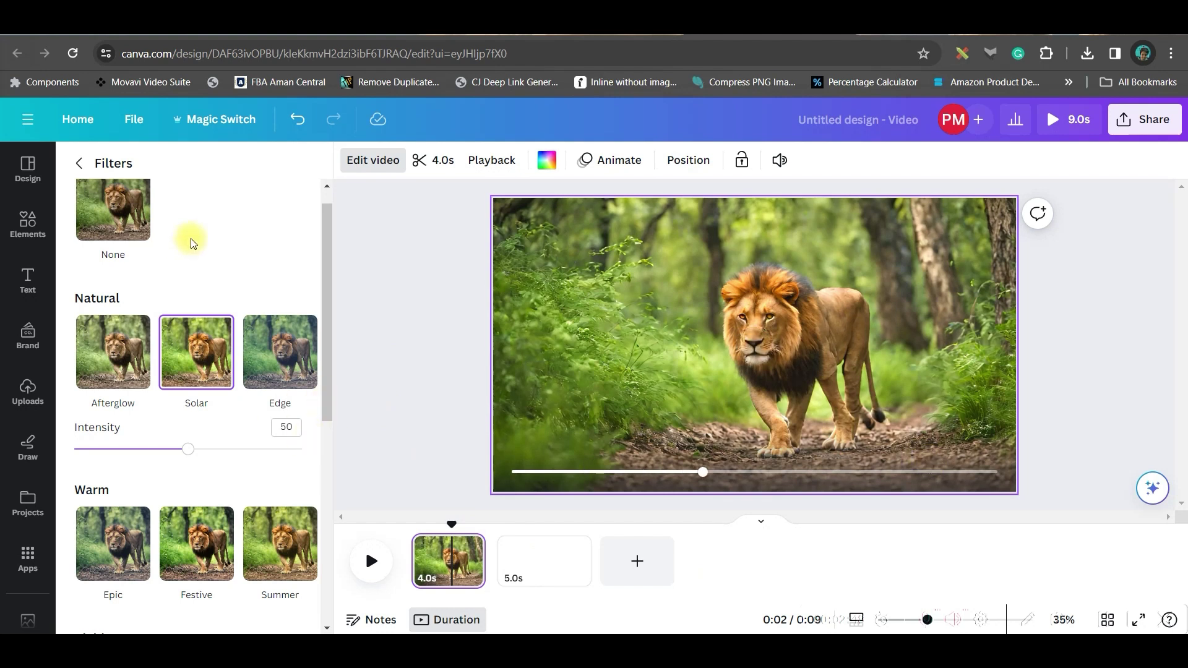
pyautogui.click(821, 334)
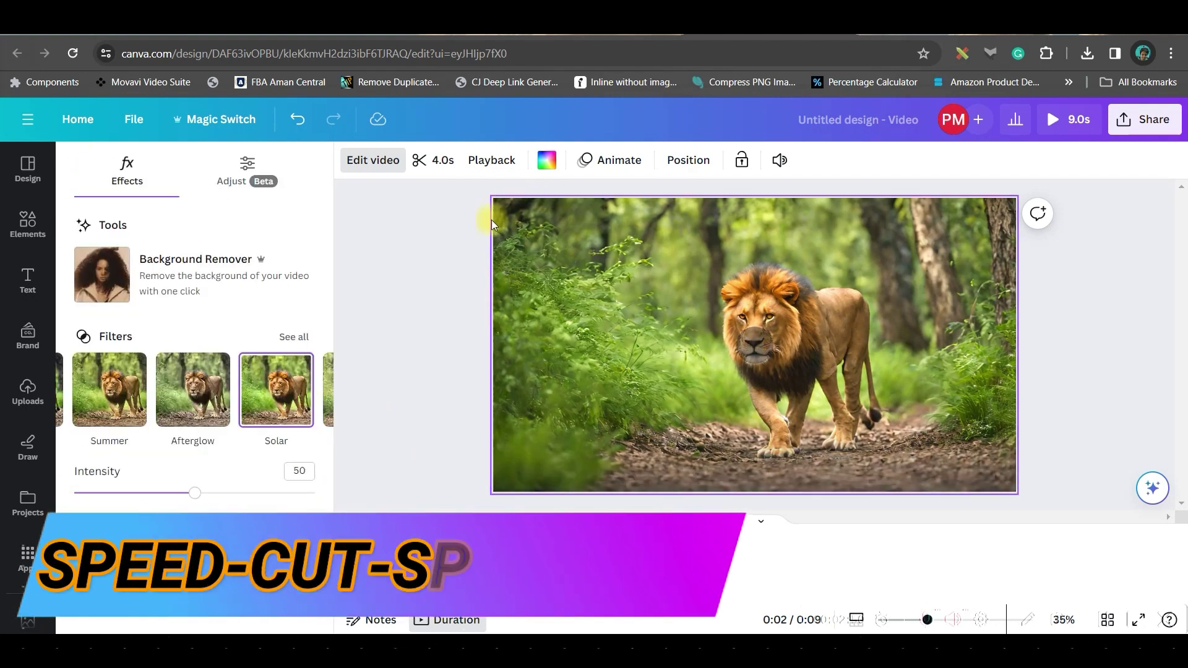
# Set the lion clip's playback speed to 1.25×.
pyautogui.click(501, 159)
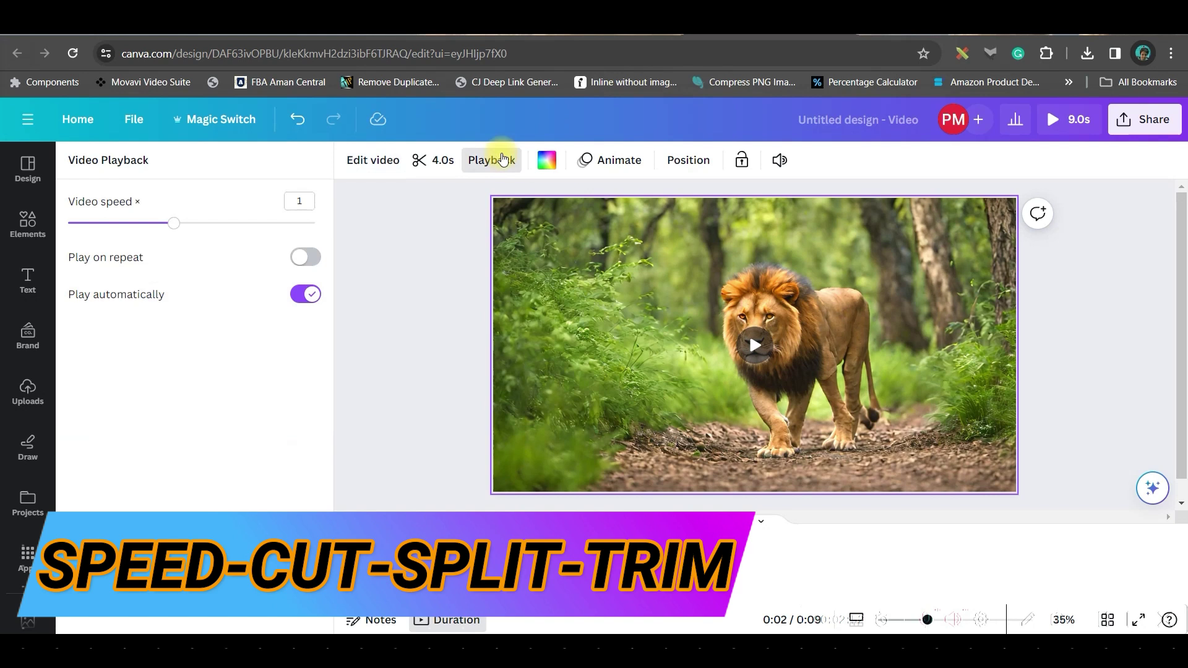
pyautogui.moveTo(171, 230); pyautogui.dragTo(138, 222)
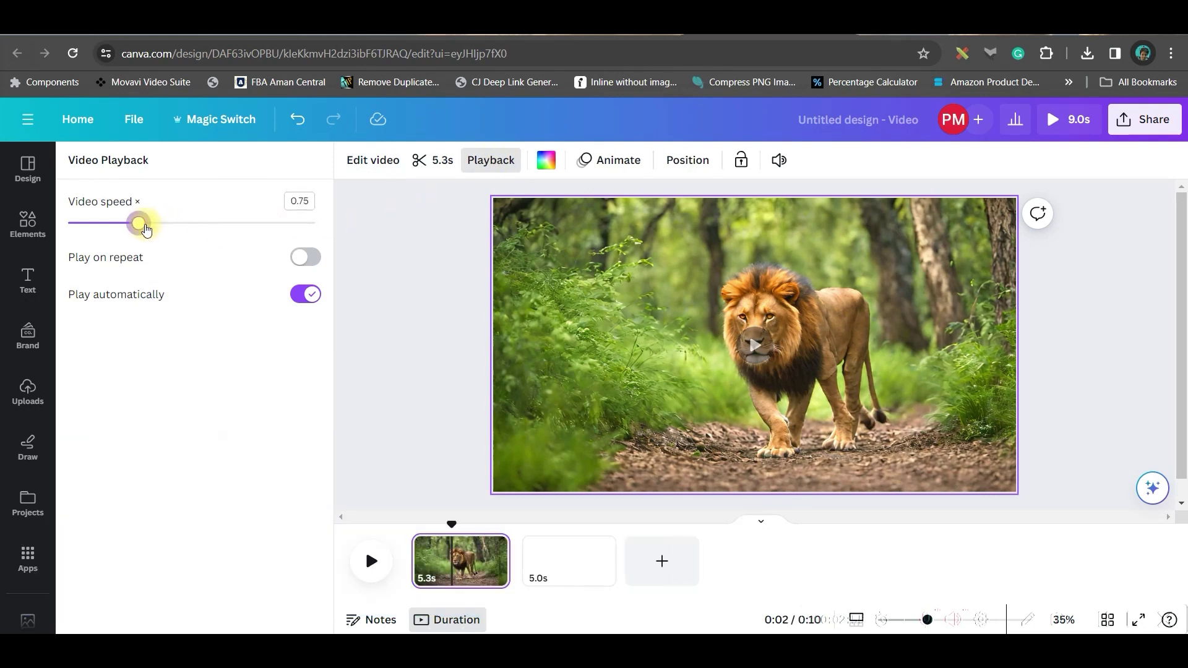
pyautogui.click(208, 230)
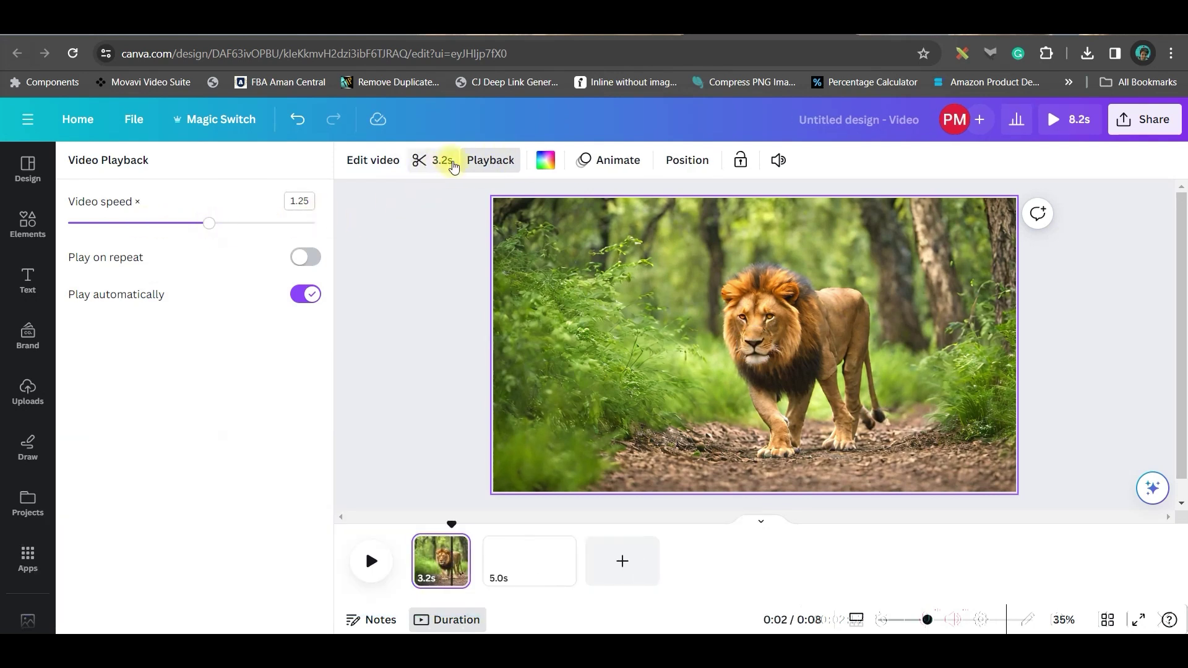
pyautogui.click(431, 169)
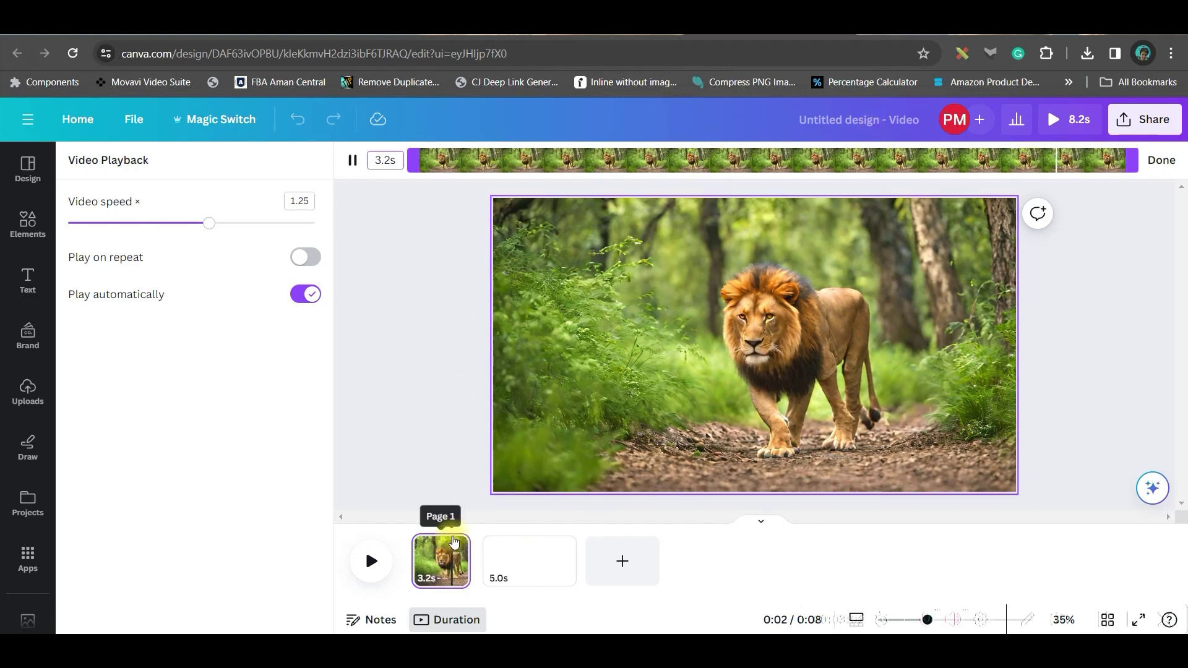
# Trim the lion clip's end down to 1.6 seconds, after undoing a trial page split.
pyautogui.click(444, 545)
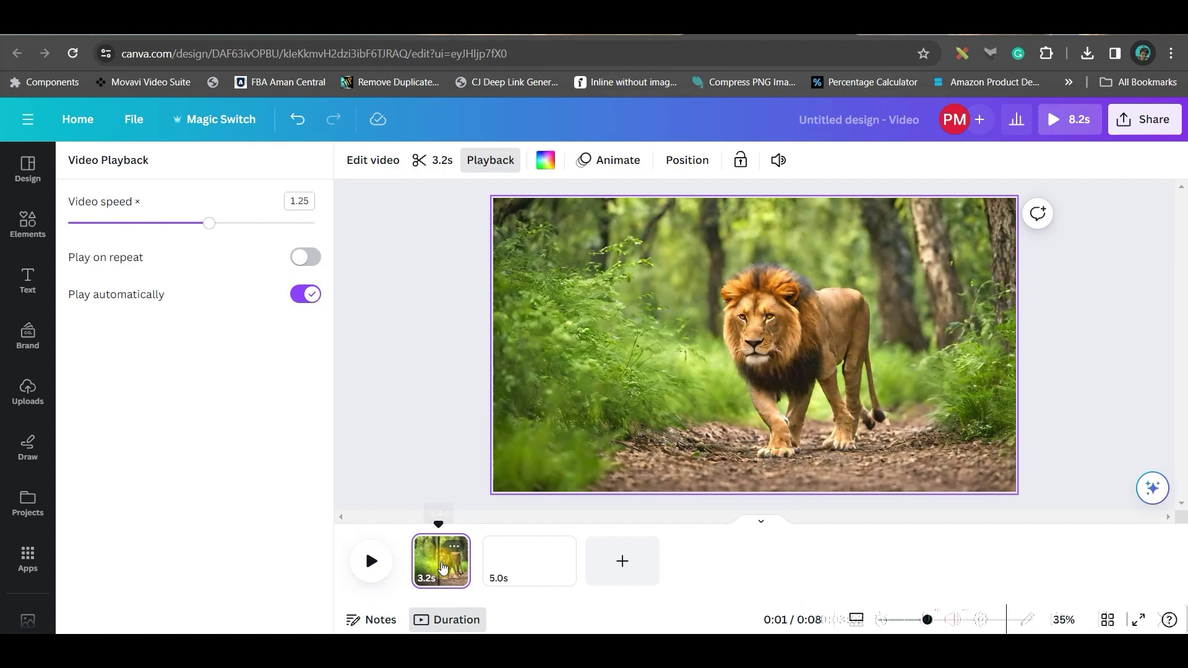
pyautogui.rightClick(444, 567)
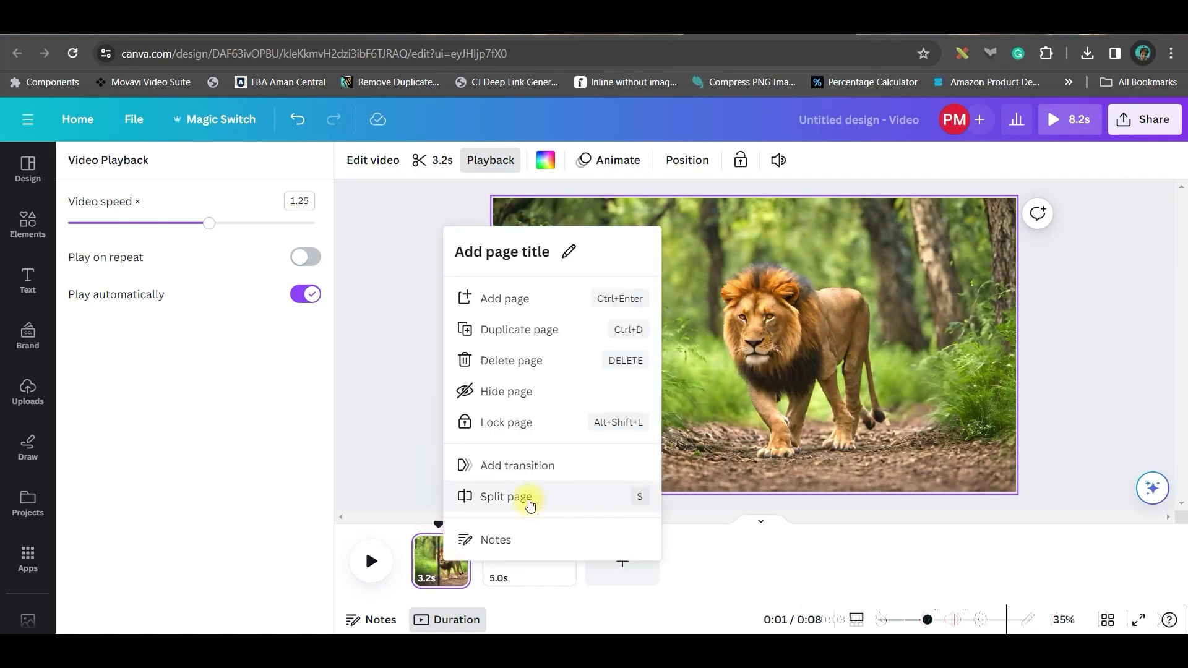
pyautogui.click(530, 503)
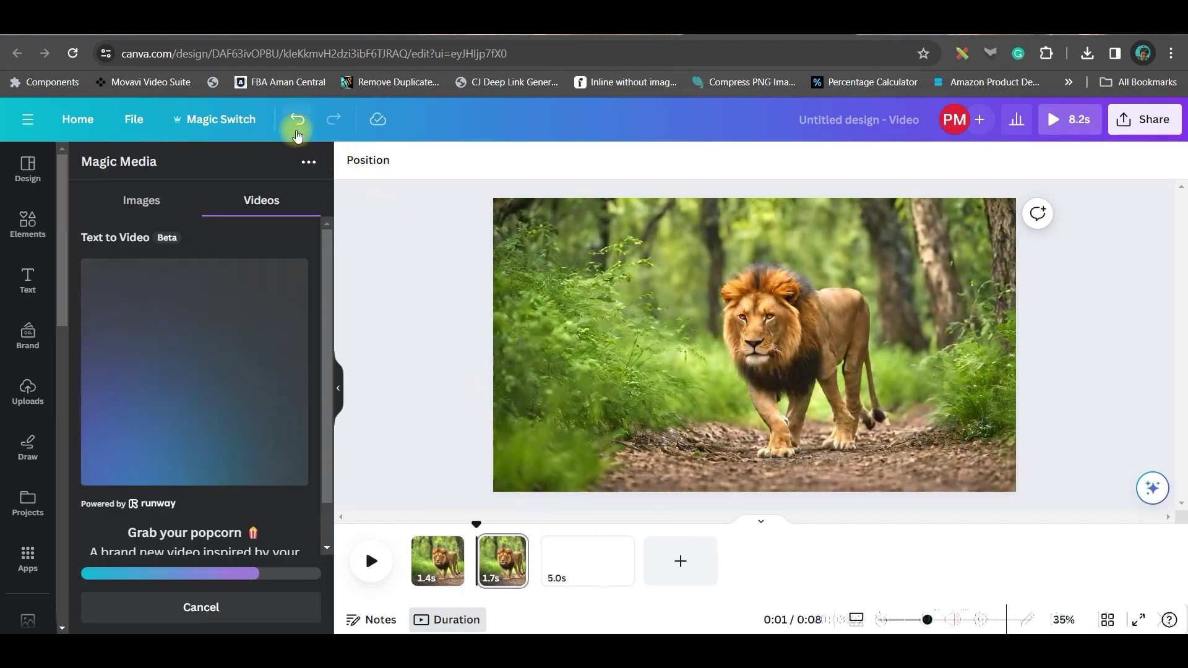
pyautogui.click(297, 136)
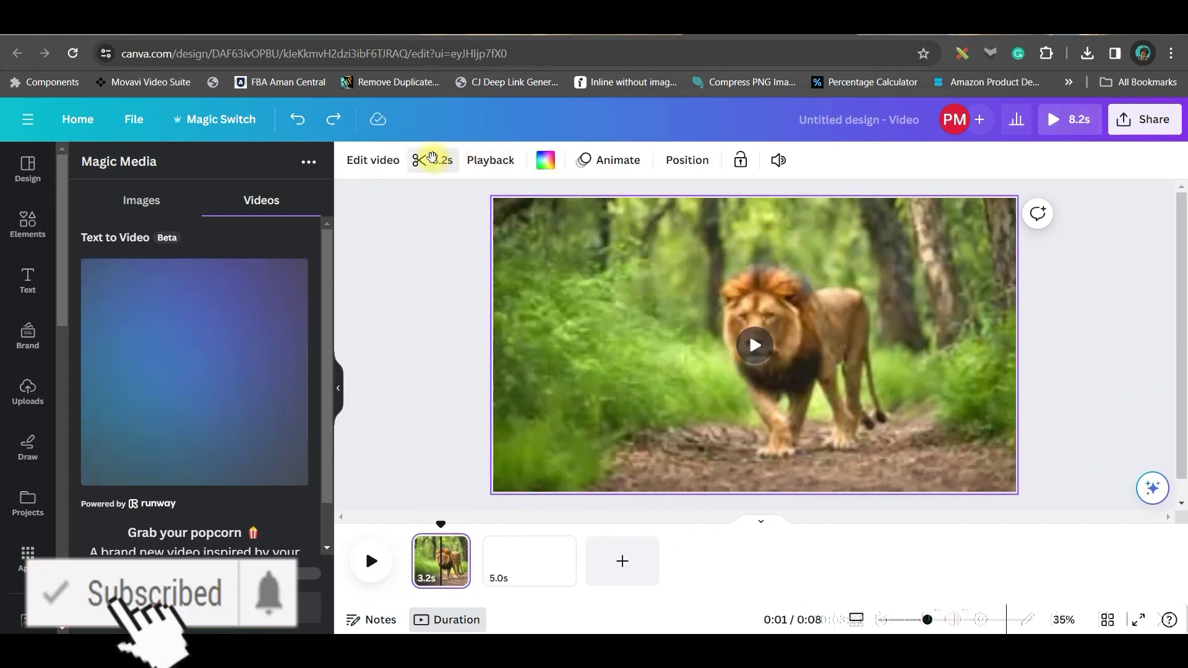
pyautogui.click(431, 158)
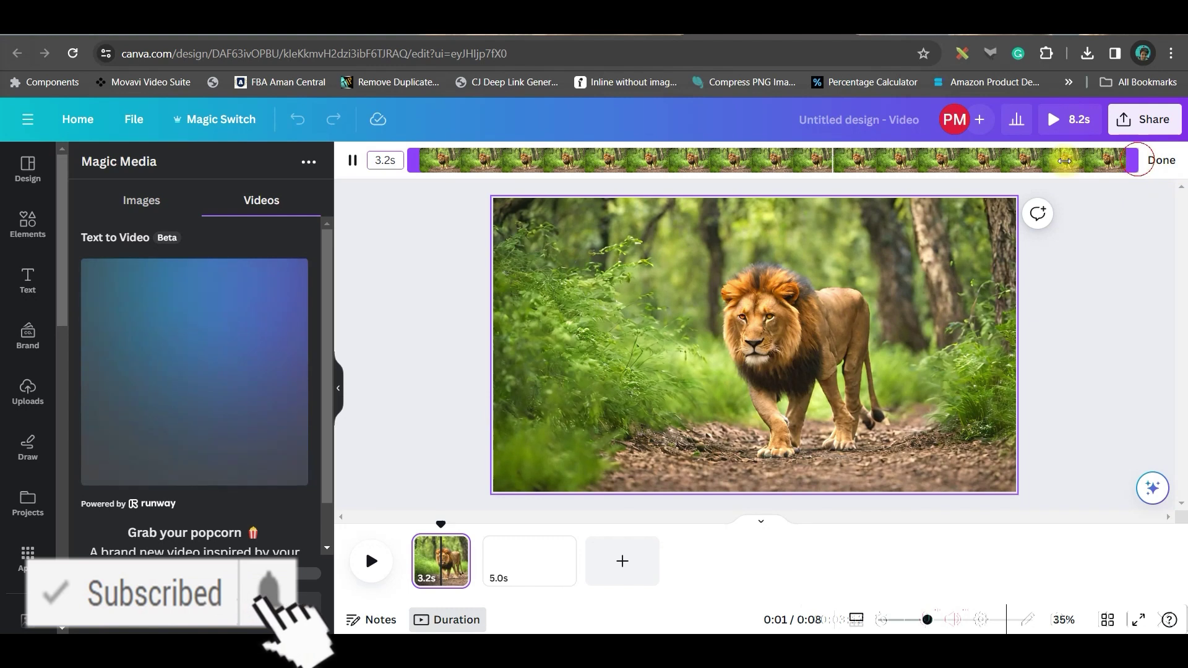
pyautogui.moveTo(1064, 160); pyautogui.dragTo(781, 161)
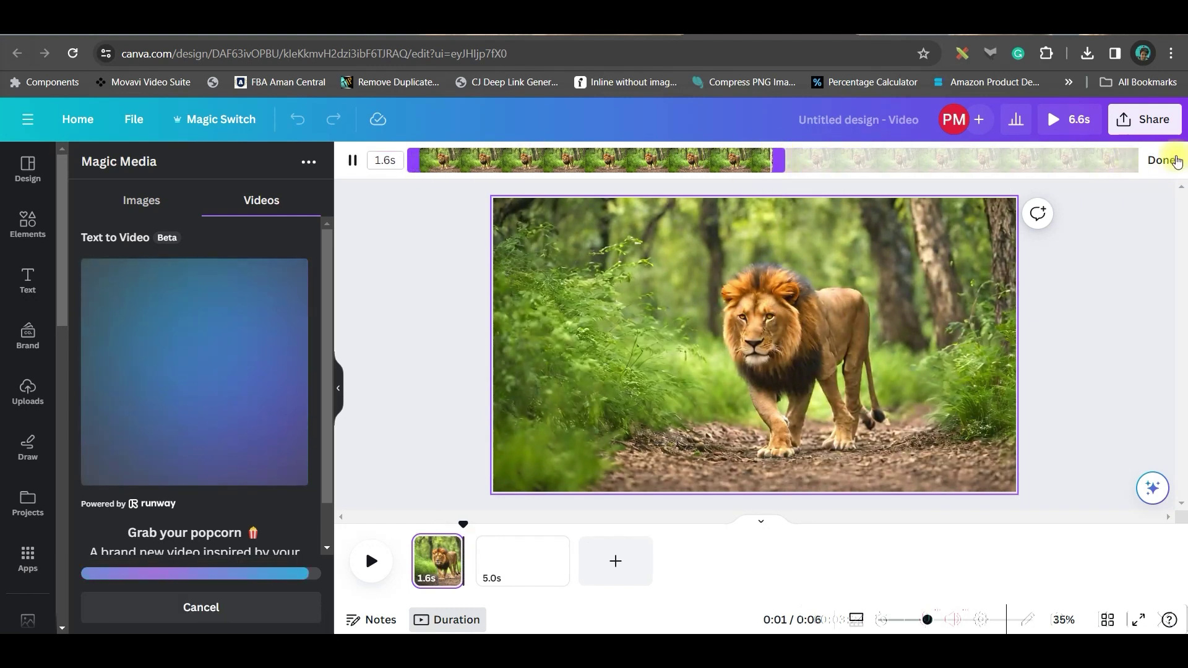
# Make the beach clip page 2's background and add a transition after the lion clip.
pyautogui.click(1166, 159)
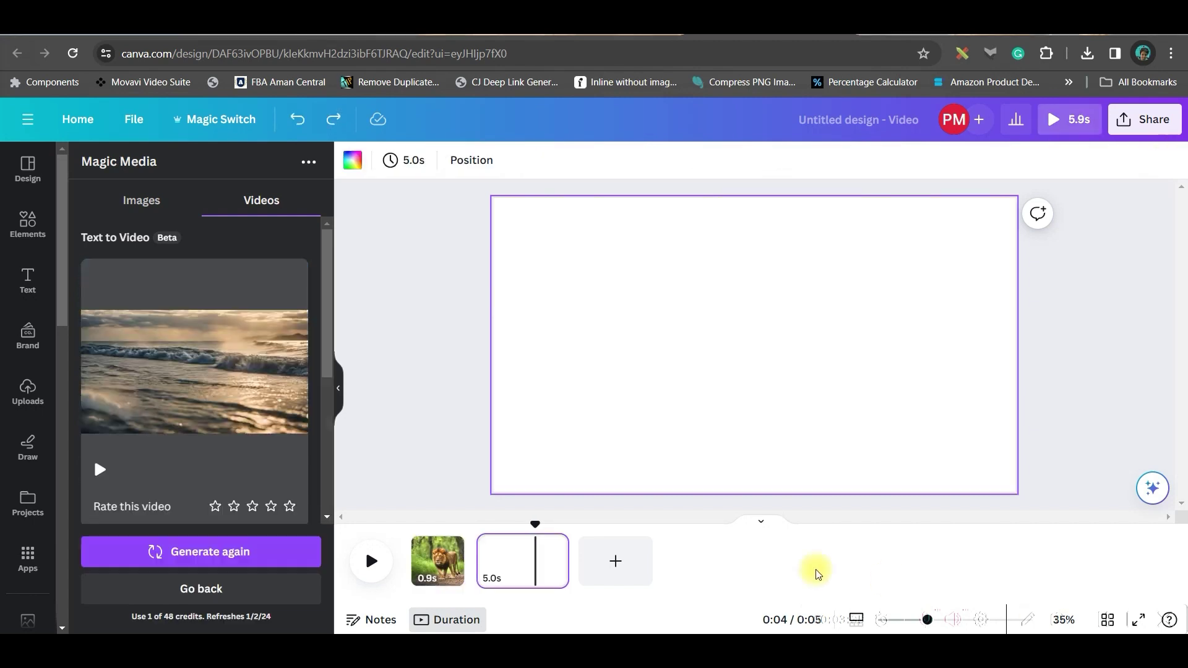
pyautogui.click(205, 356)
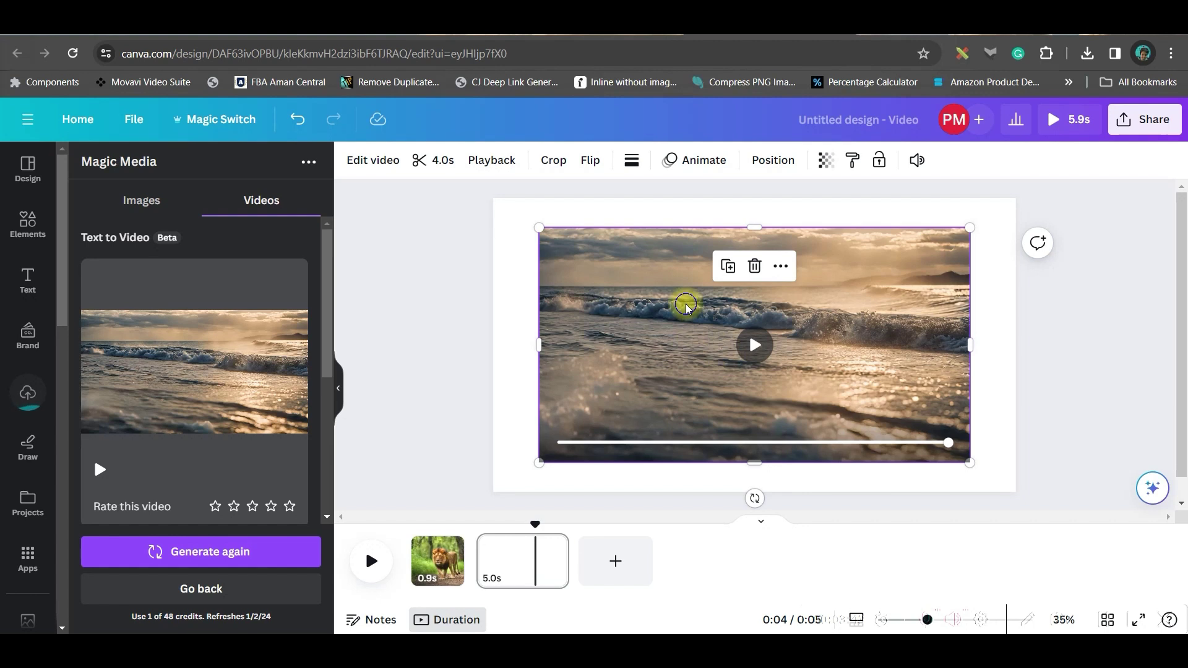
pyautogui.rightClick(685, 302)
pyautogui.click(875, 579)
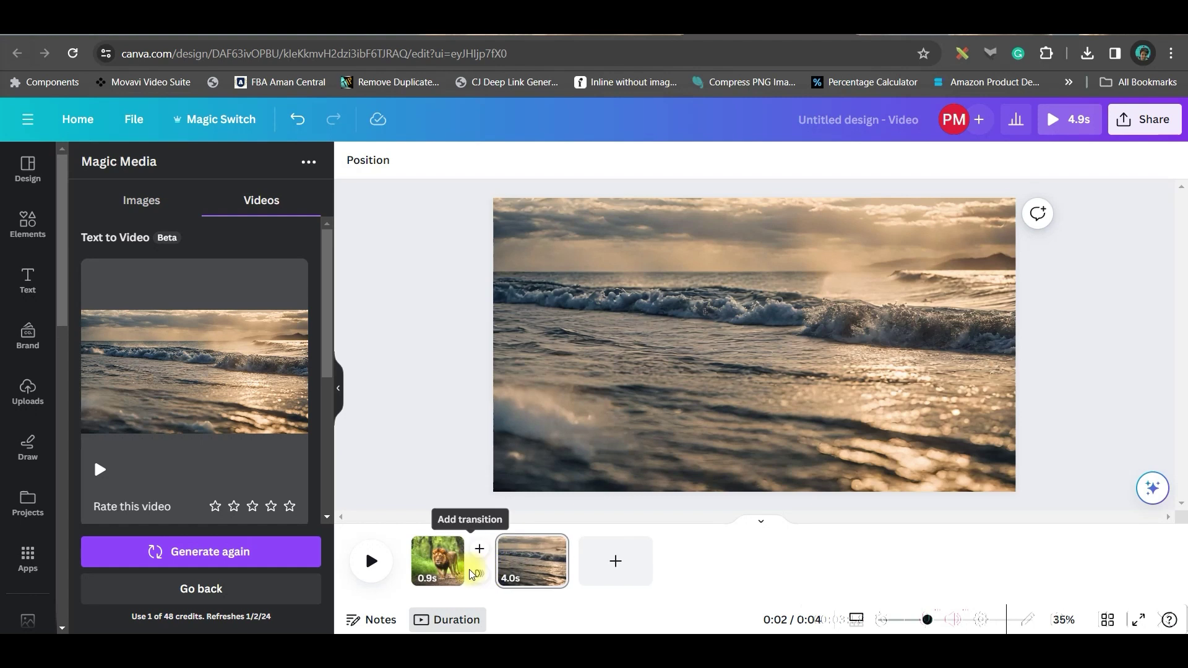
pyautogui.click(481, 579)
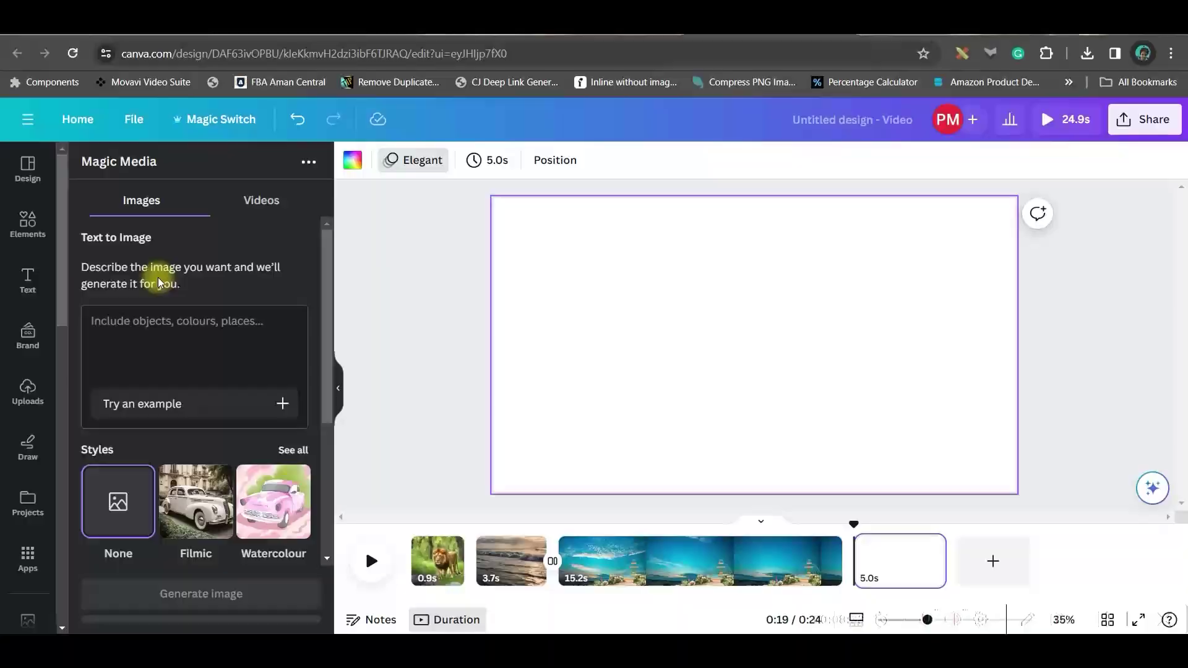
# Generate photo-style landscape images of a man standing on top of a mountain.
pyautogui.write('A')
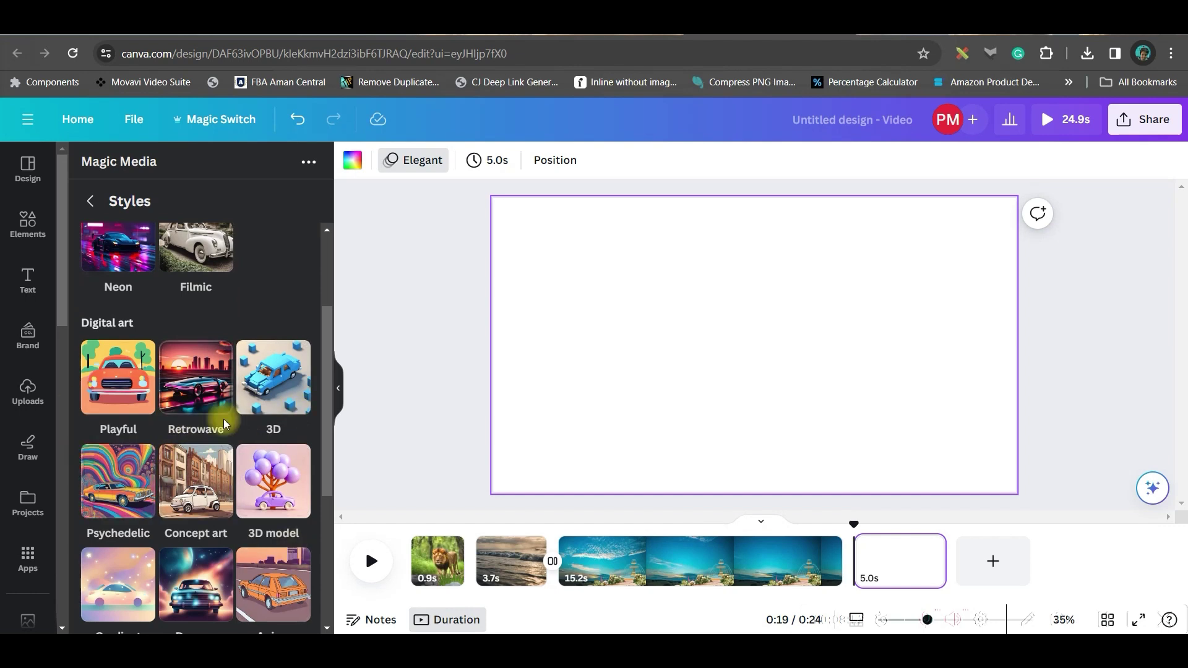
pyautogui.scroll(-2, 224, 424)
pyautogui.scroll(-1, 225, 424)
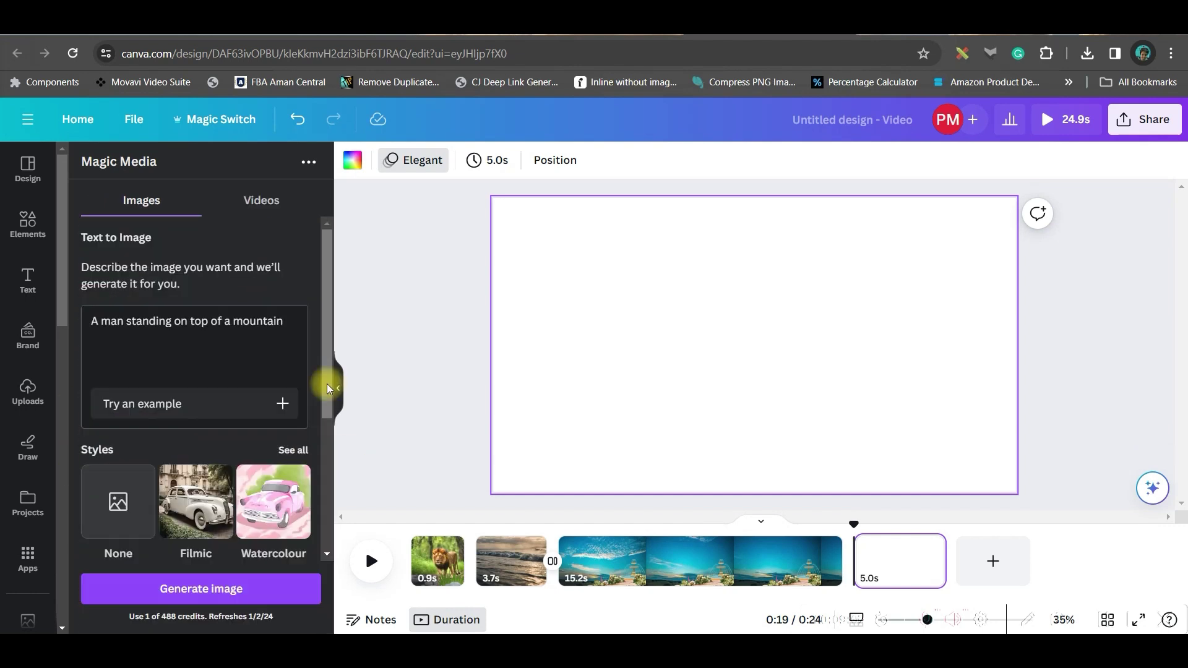
pyautogui.moveTo(327, 388); pyautogui.dragTo(313, 530)
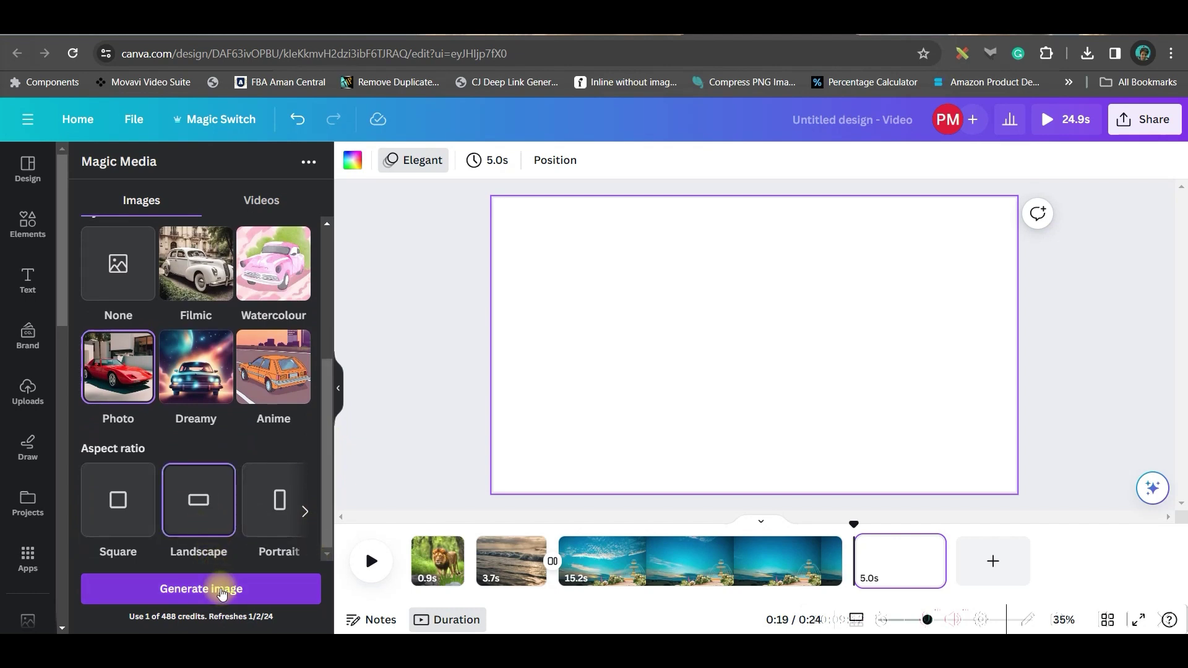
pyautogui.click(217, 596)
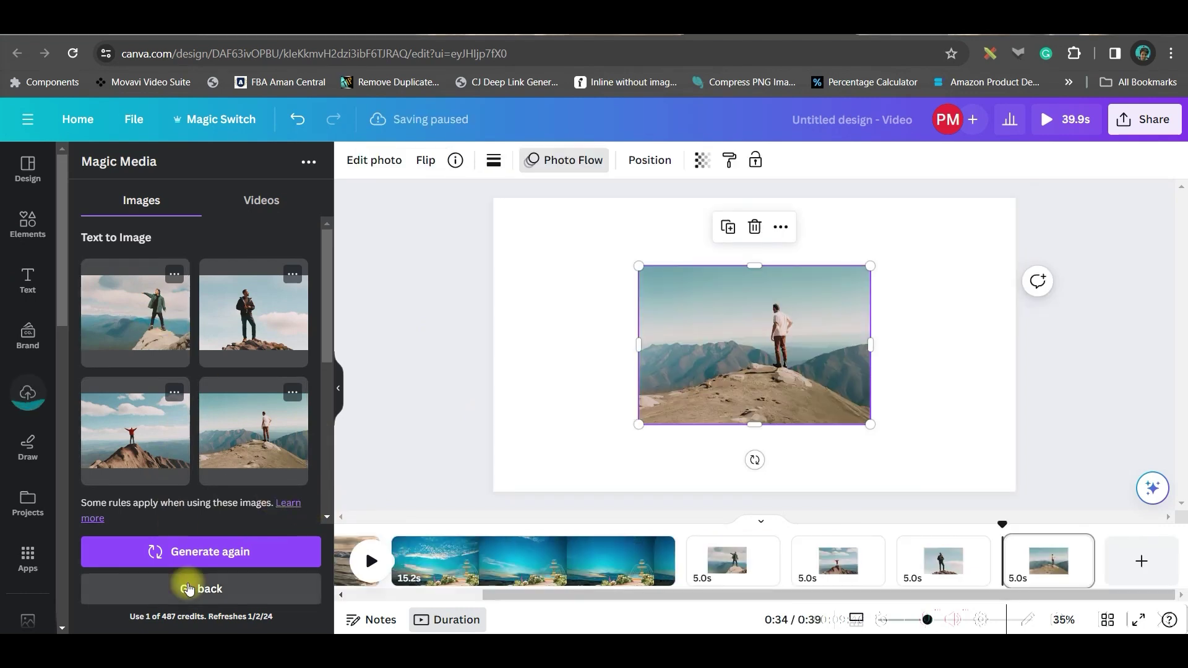
# Add a blank page at the end of the video.
pyautogui.click(188, 588)
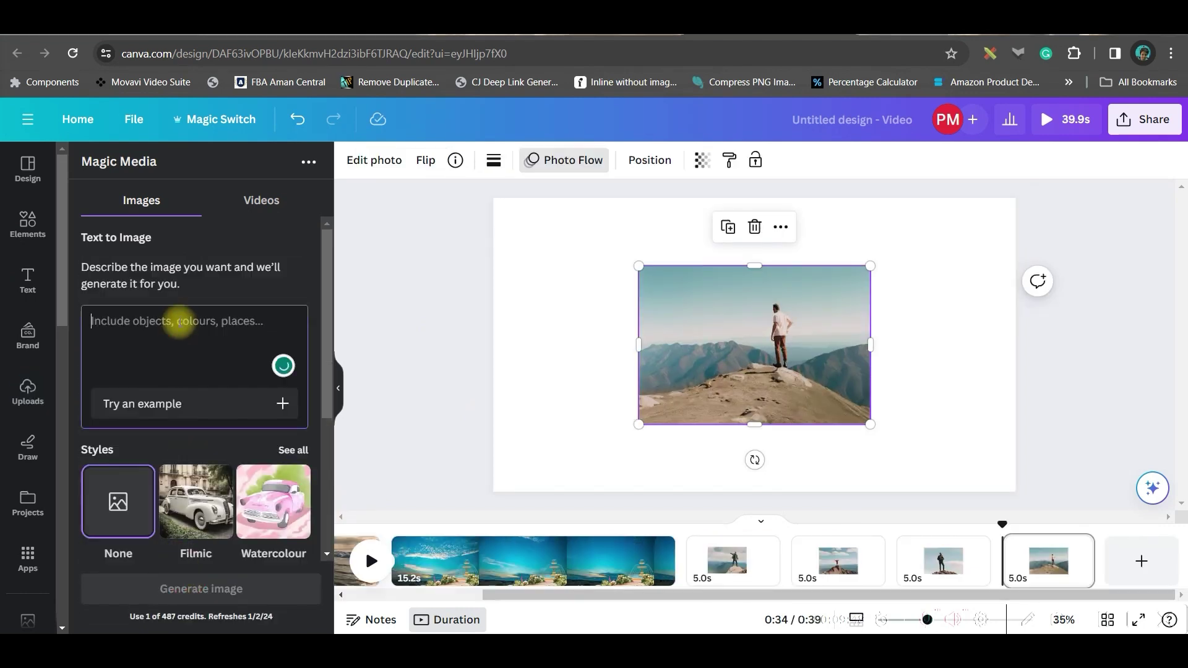
pyautogui.scroll(-3, 256, 542)
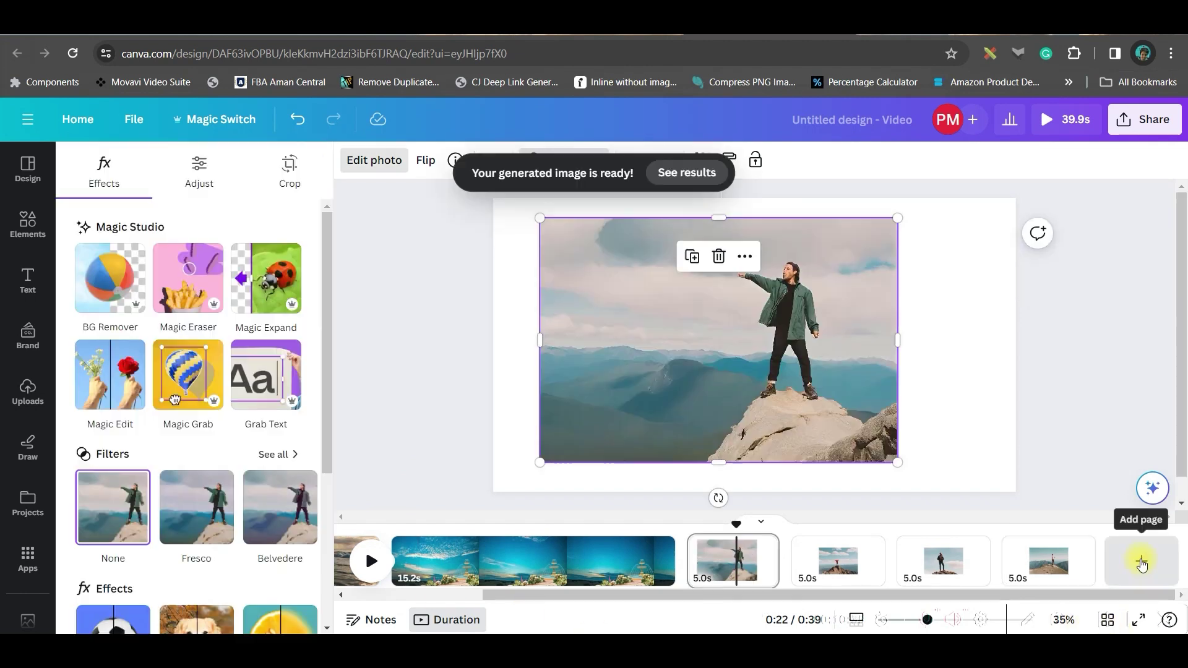
pyautogui.click(1141, 560)
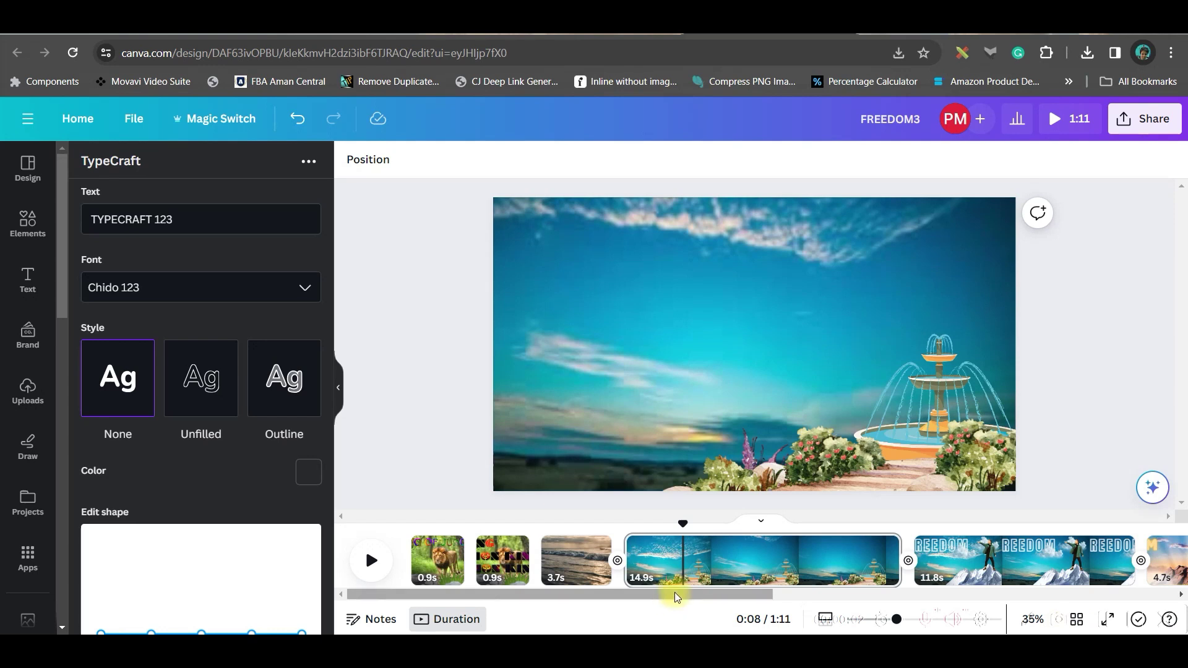
# Place a sunset sky stock photo on the blank page and enlarge it toward the top-left.
pyautogui.click(410, 571)
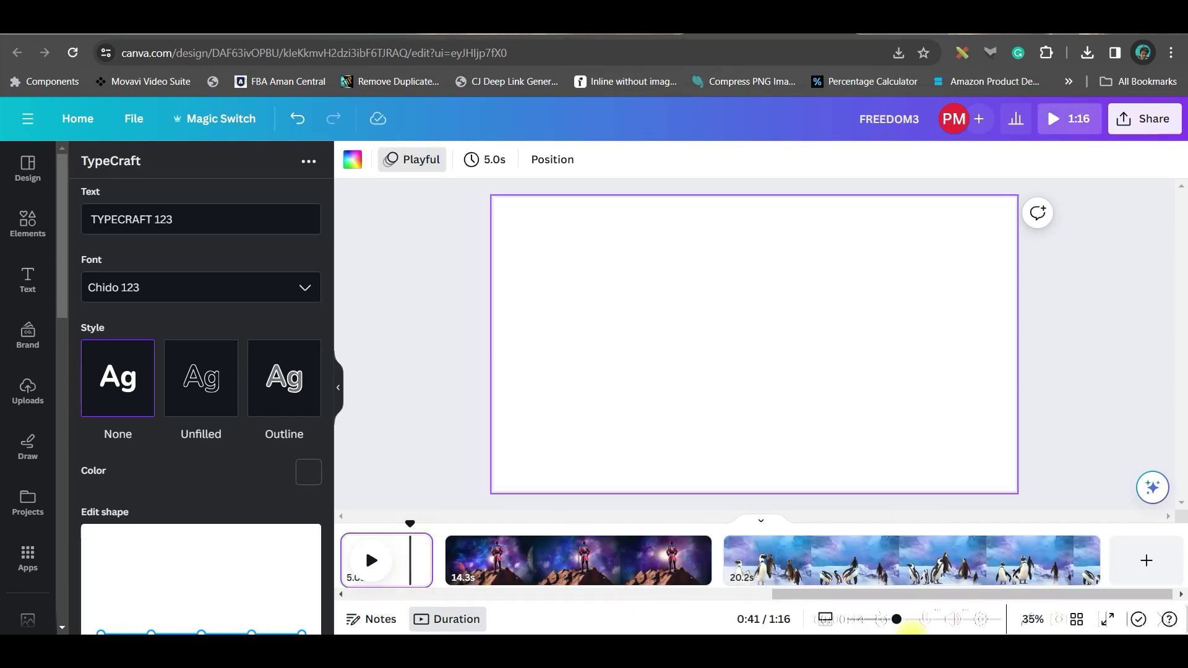
pyautogui.scroll(-3, 26, 513)
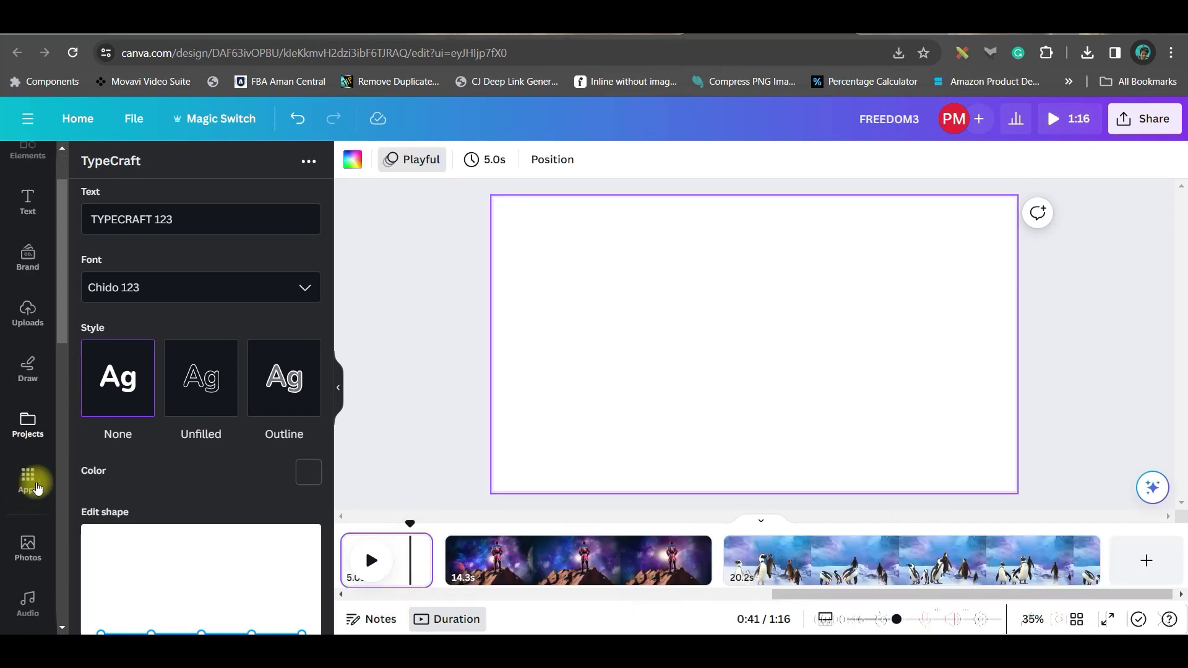
pyautogui.click(29, 477)
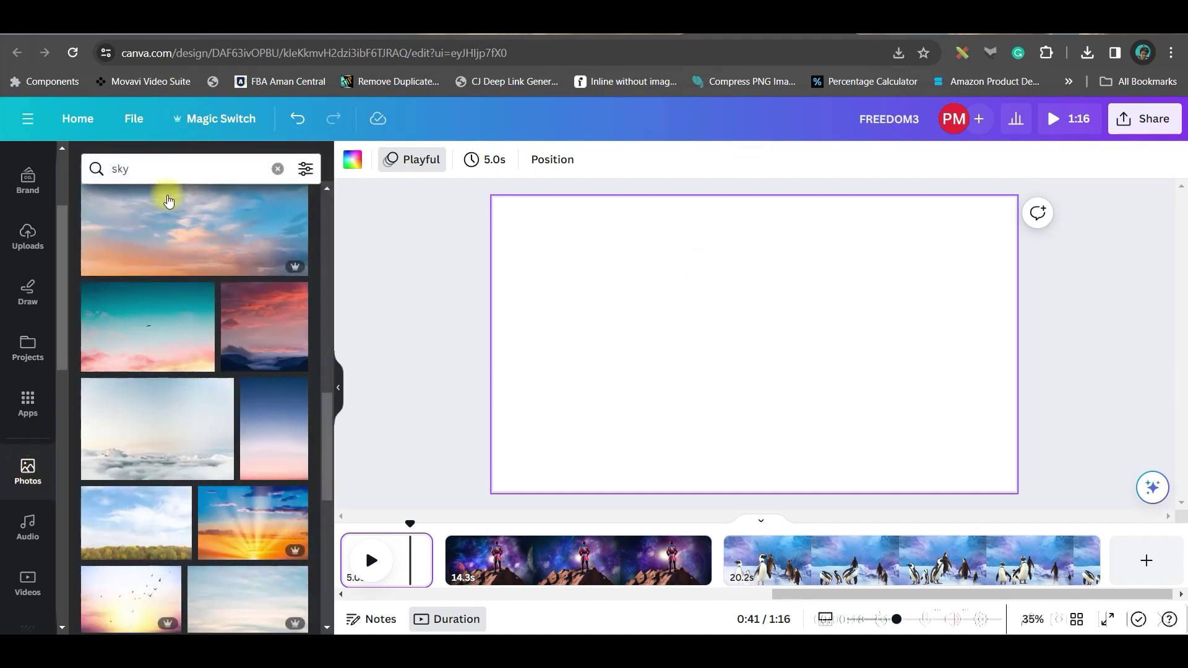
pyautogui.moveTo(27, 548)
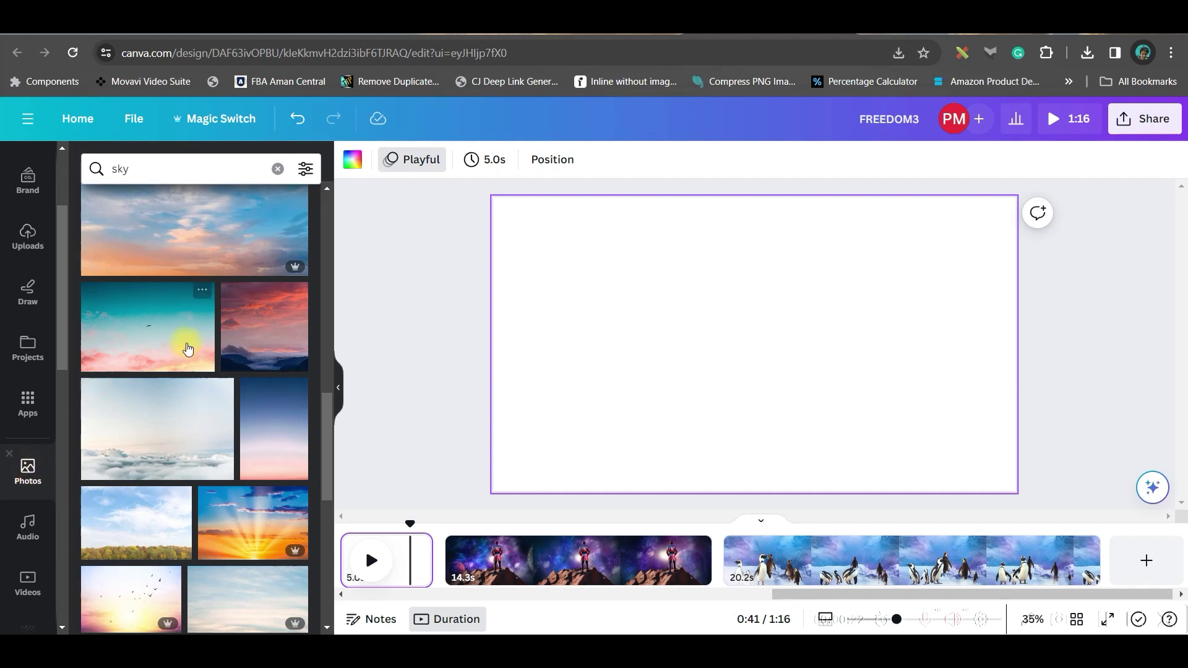
pyautogui.scroll(-3, 211, 384)
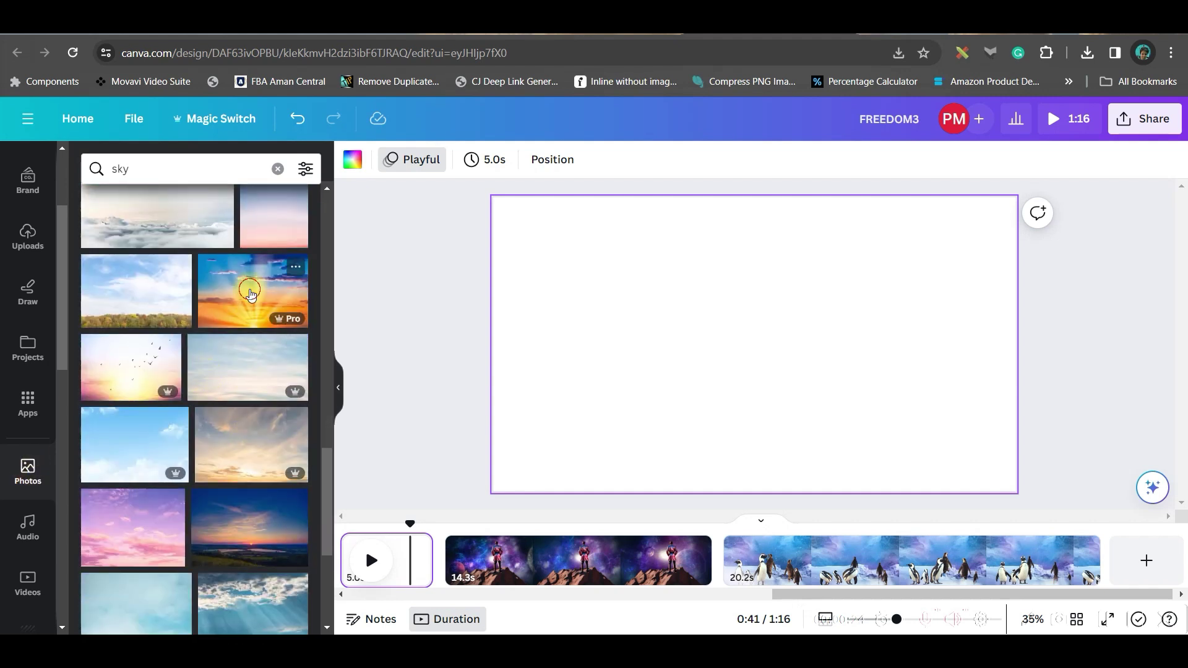
pyautogui.click(250, 293)
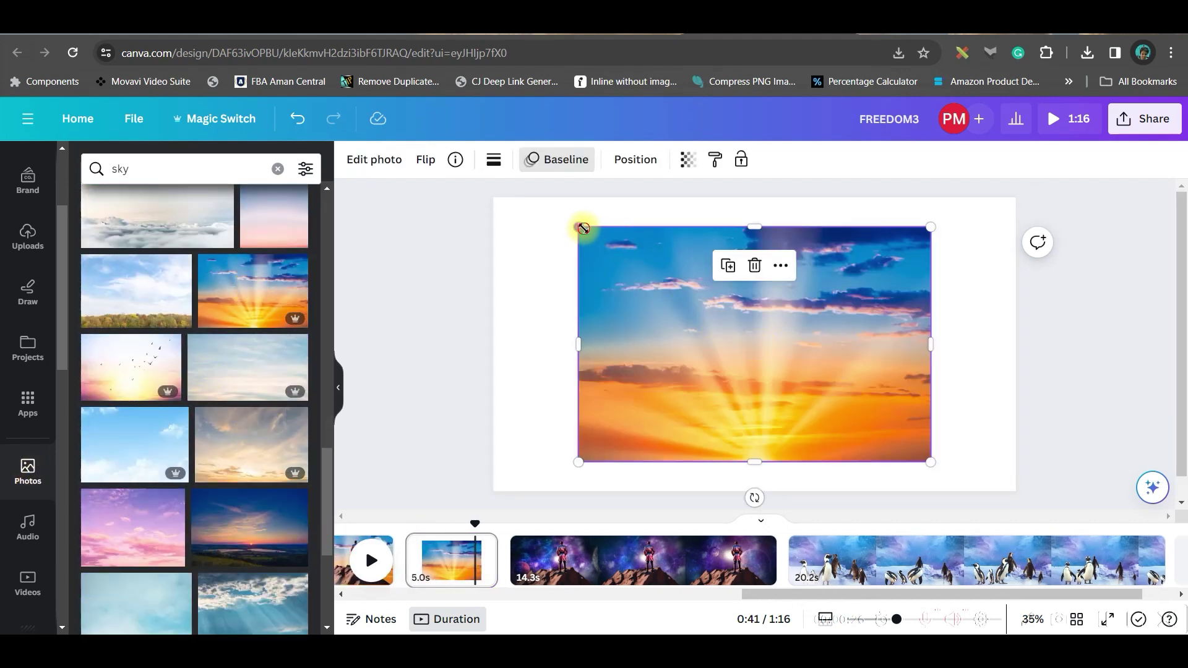
pyautogui.moveTo(581, 228); pyautogui.dragTo(459, 215)
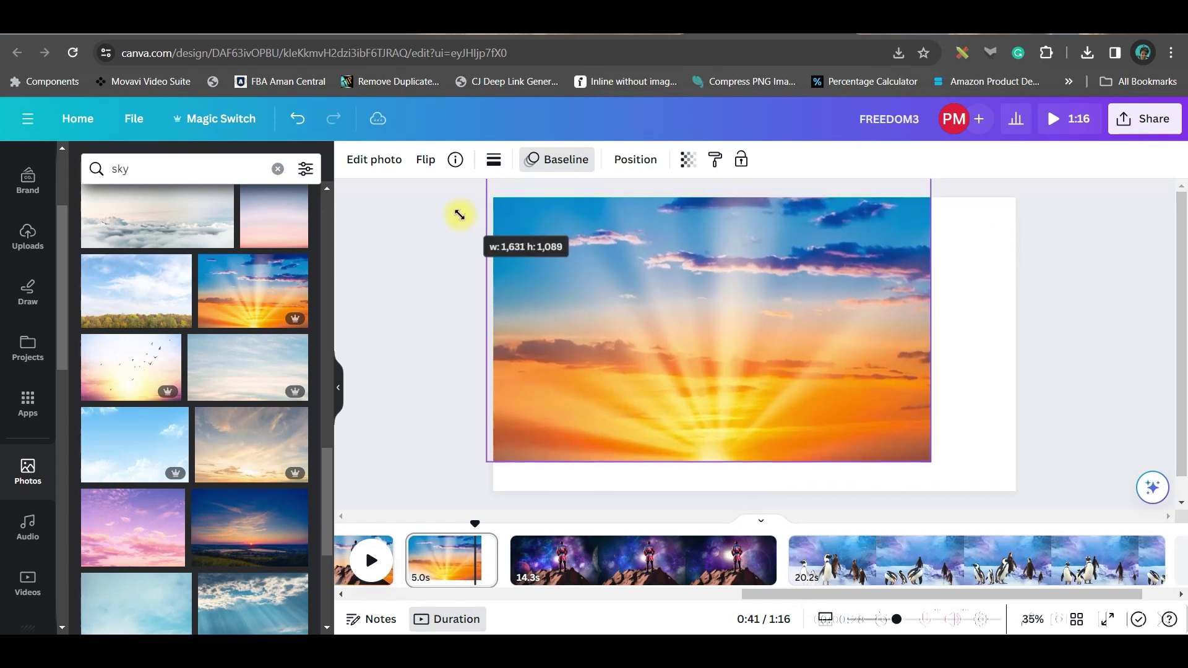
# Stretch the sunset over the page and Magic Grab the pink-suited man onto its right side.
pyautogui.moveTo(933, 463); pyautogui.dragTo(1050, 532)
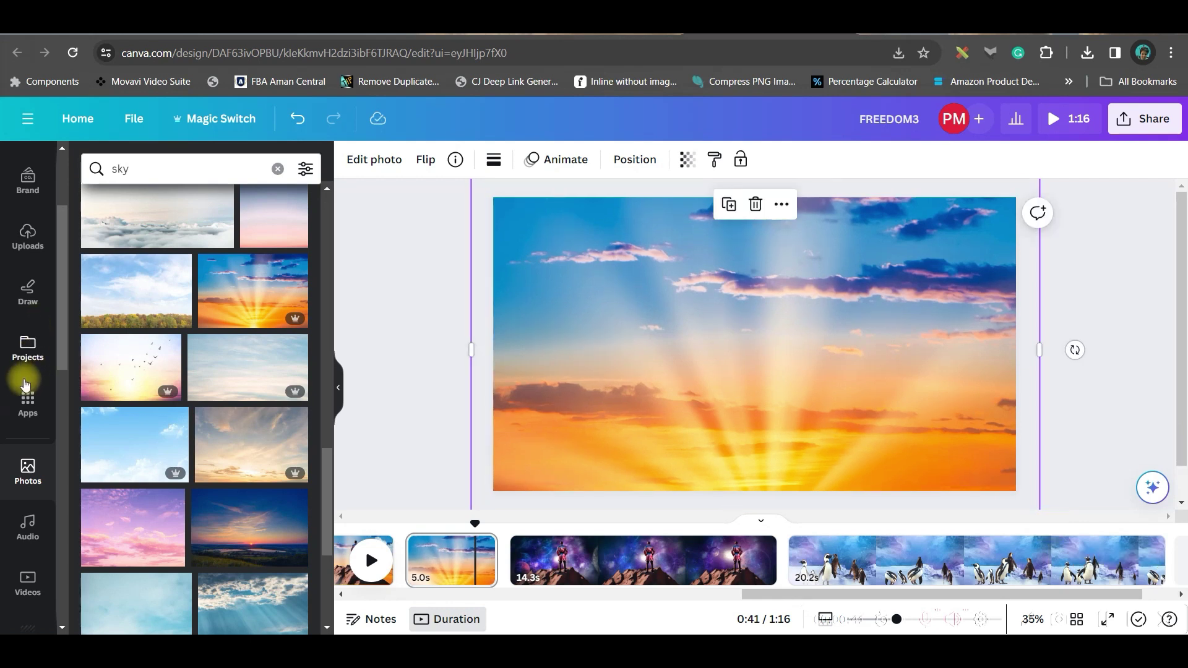
pyautogui.click(22, 243)
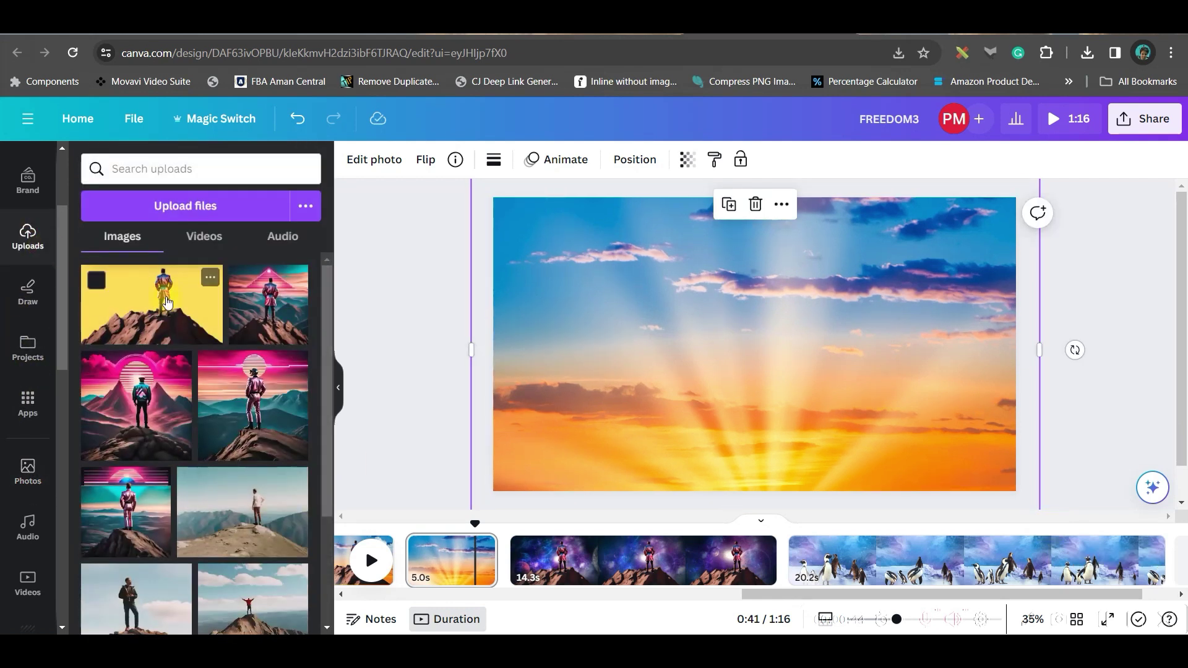
pyautogui.click(250, 378)
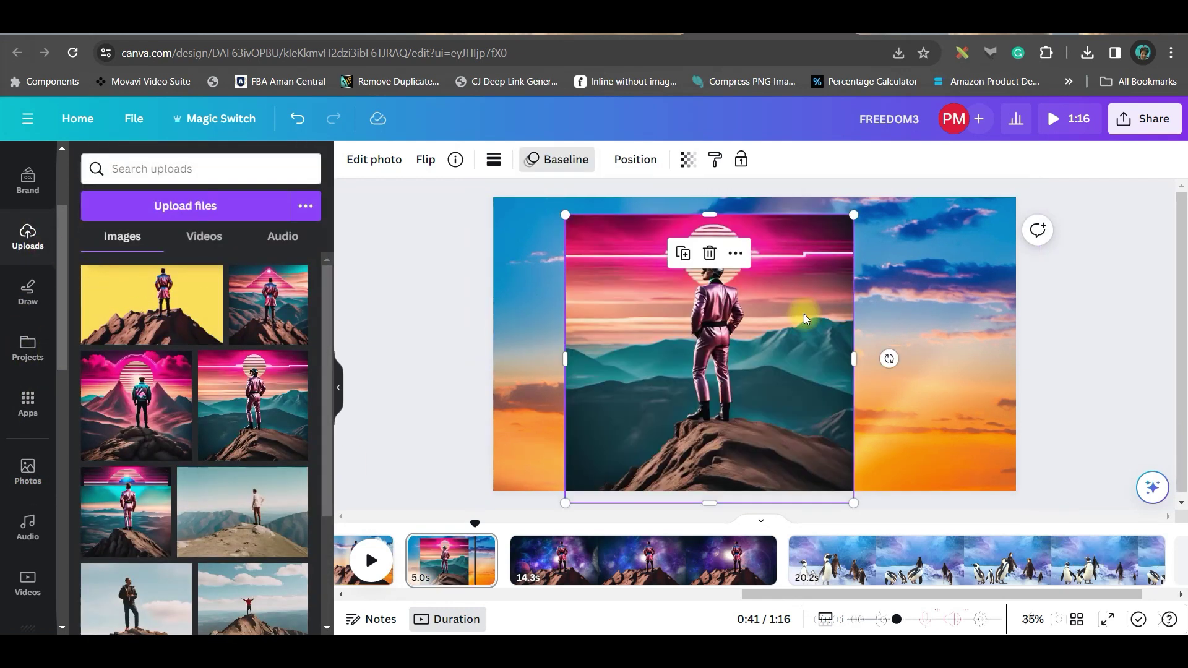
pyautogui.click(389, 167)
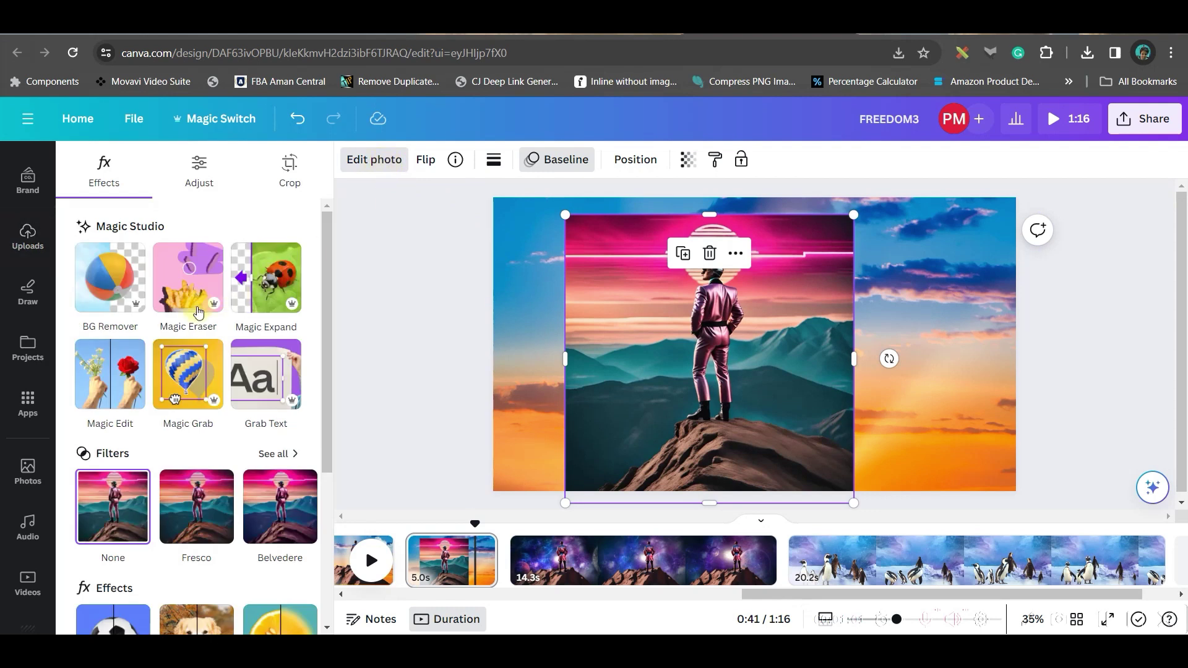
pyautogui.click(179, 392)
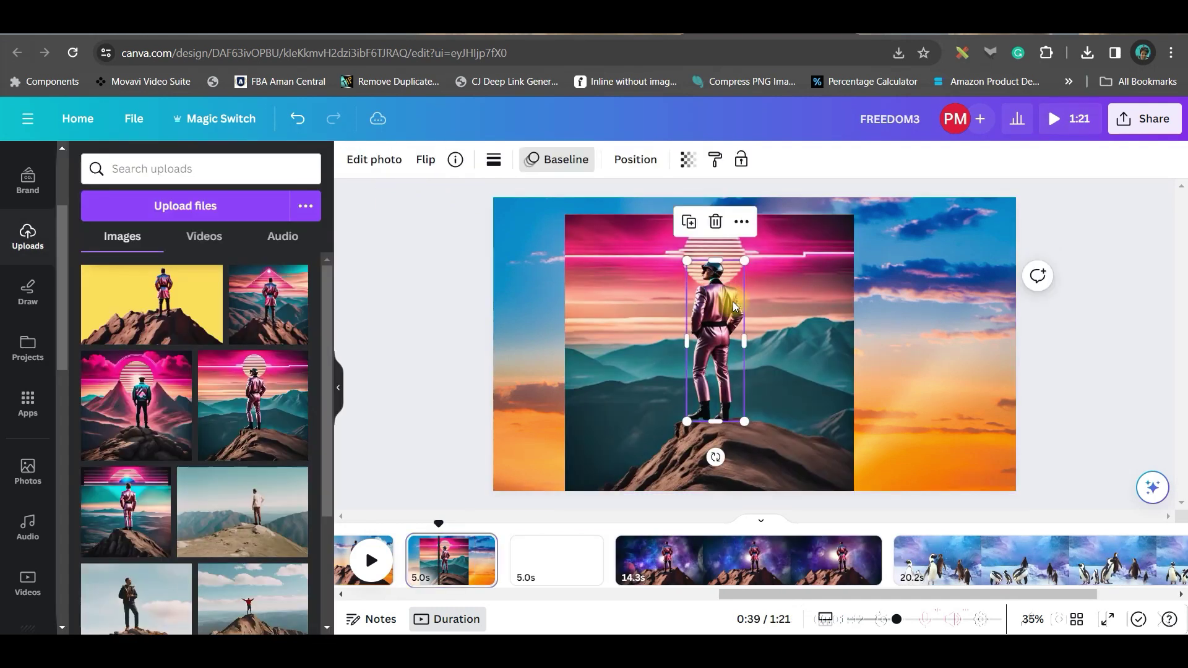
pyautogui.moveTo(721, 307); pyautogui.dragTo(923, 305)
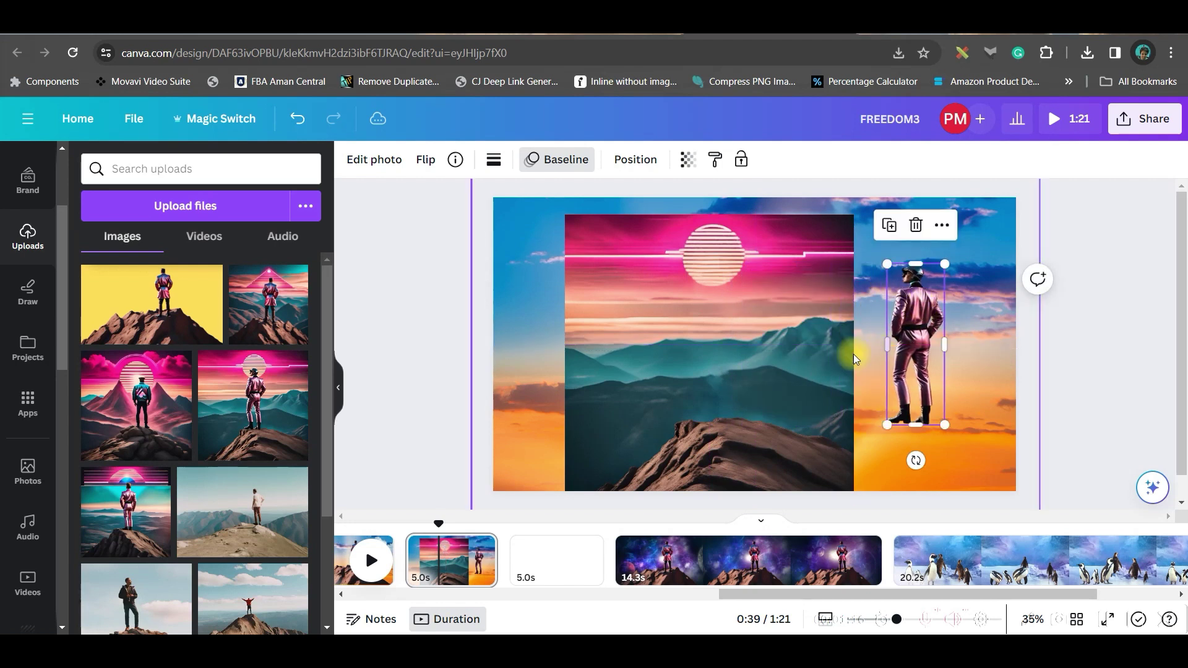
# Move the leftover mountain backdrop from the sunset page onto the next page.
pyautogui.click(737, 376)
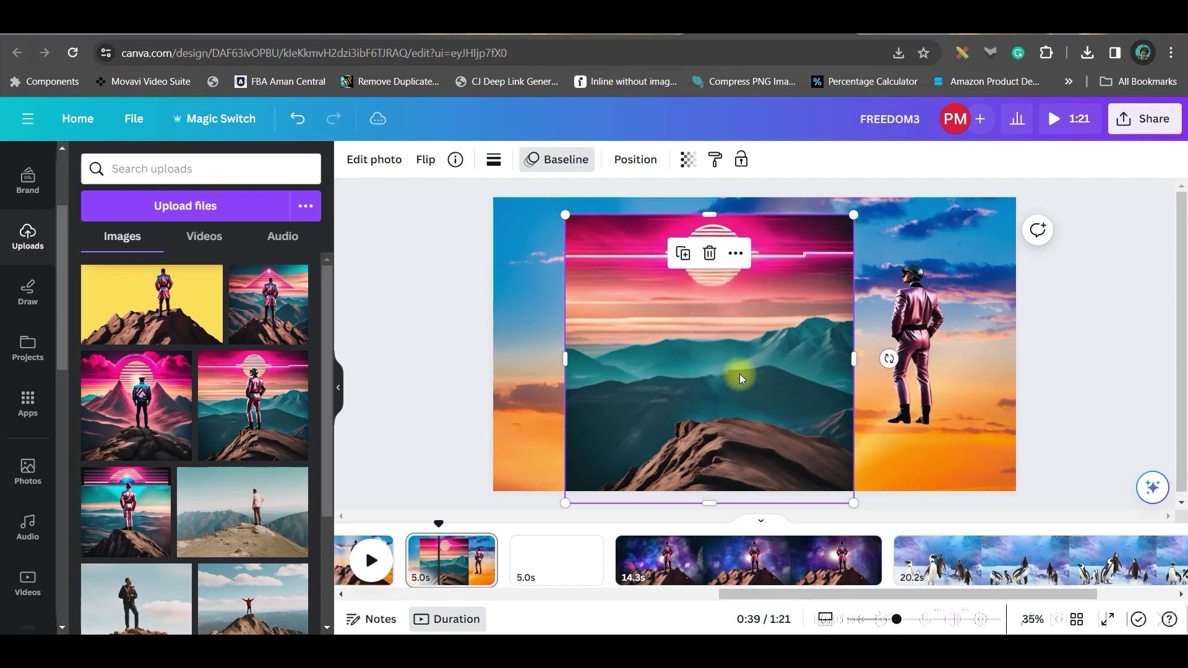
pyautogui.press('Delete')
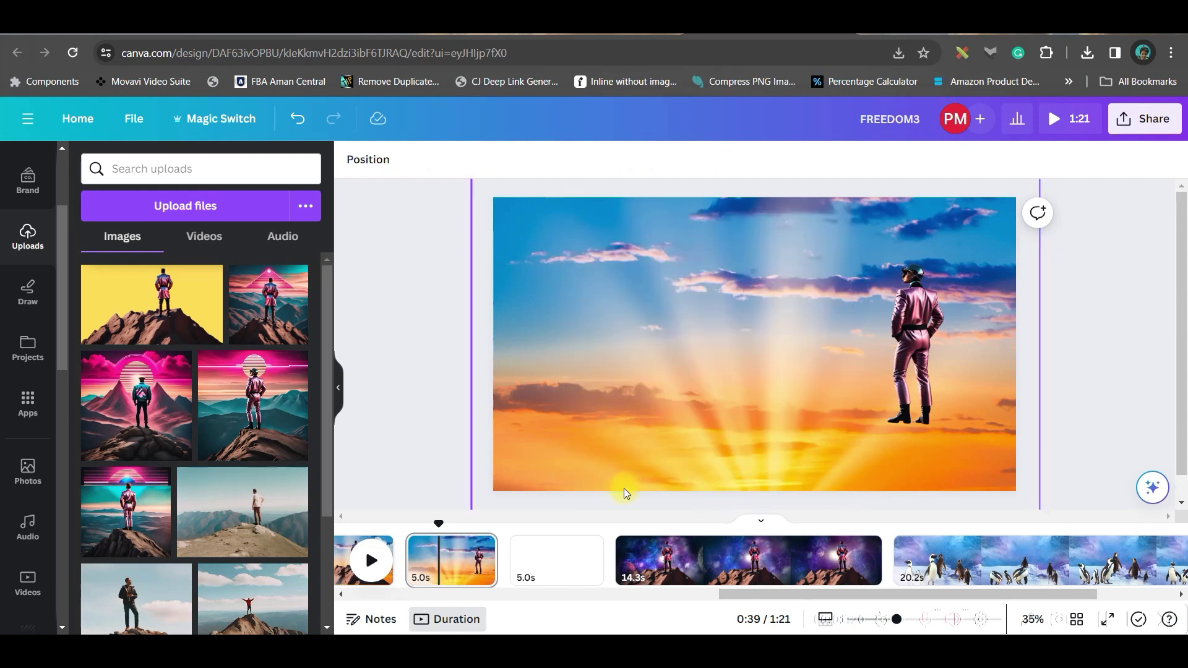
pyautogui.click(552, 560)
pyautogui.hotkey('ctrl', 'v')
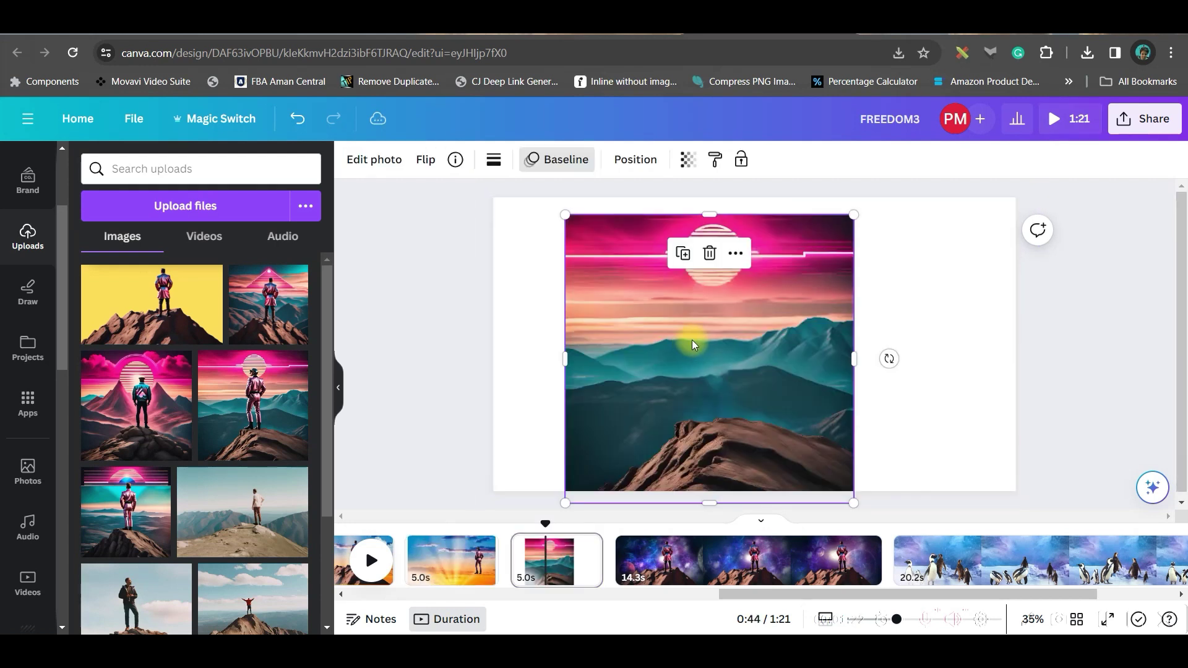
pyautogui.click(375, 162)
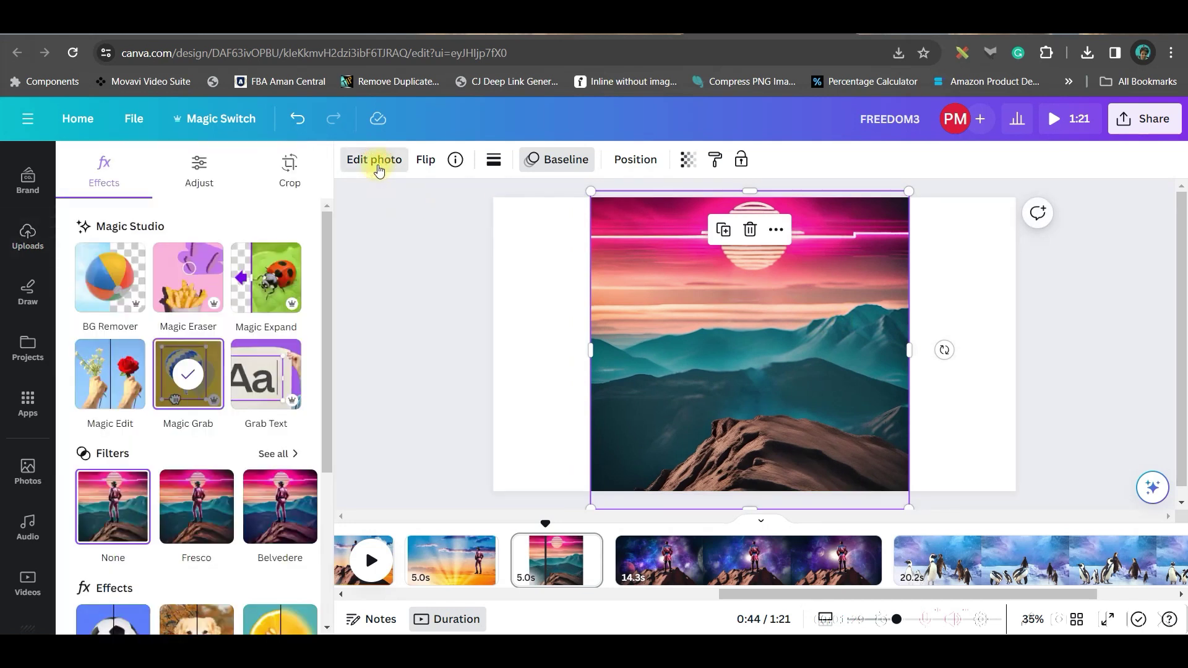
# Magic Eraser the sun and glowing sky from the mountain backdrop using brush size 74.
pyautogui.click(175, 297)
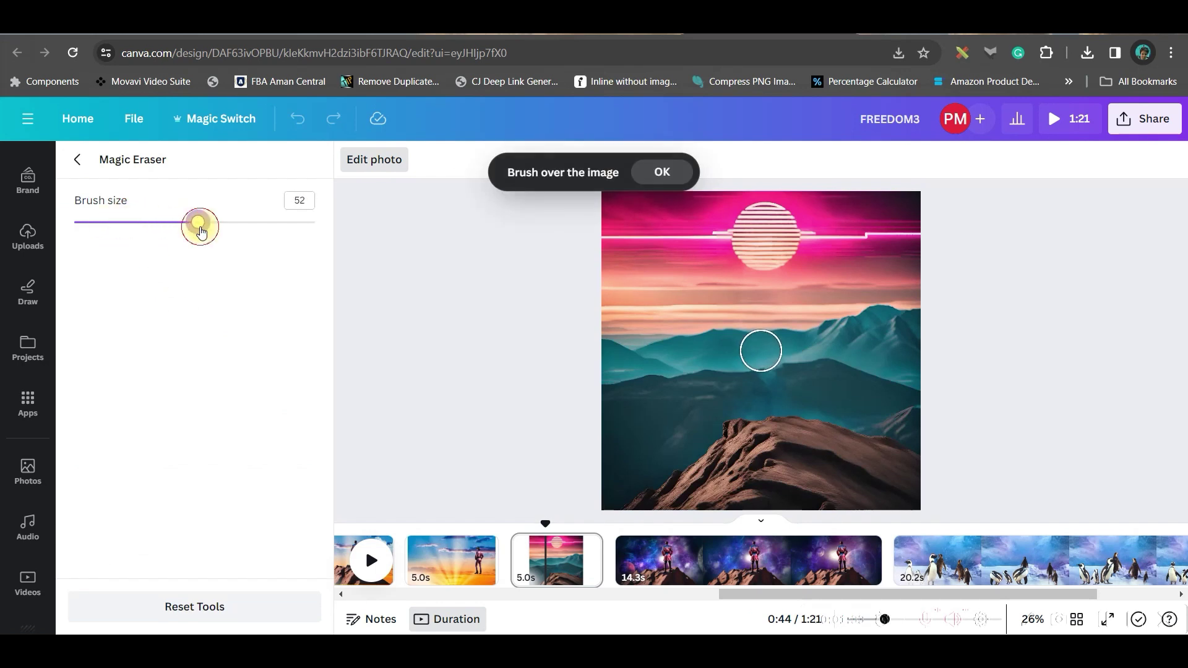
pyautogui.moveTo(199, 231); pyautogui.dragTo(251, 223)
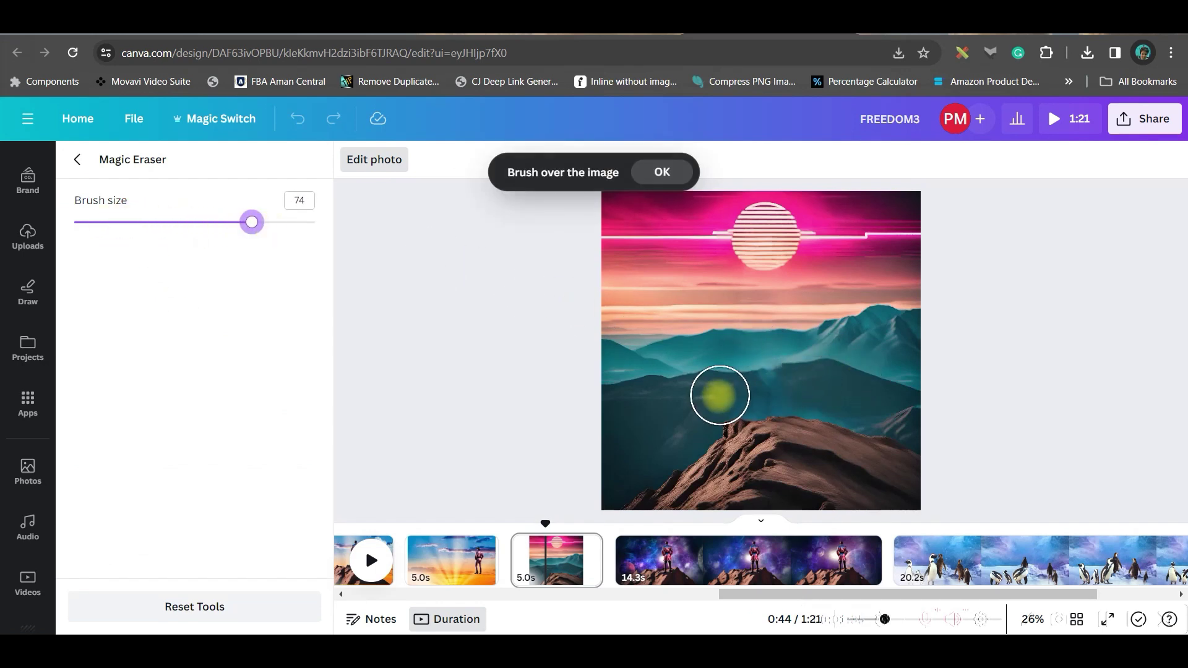
pyautogui.moveTo(692, 412)
pyautogui.mouseDown()
pyautogui.moveTo(631, 454)
pyautogui.moveTo(596, 451)
pyautogui.moveTo(716, 212)
pyautogui.moveTo(909, 403)
pyautogui.moveTo(644, 381)
pyautogui.moveTo(699, 310)
pyautogui.moveTo(748, 390)
pyautogui.mouseUp()
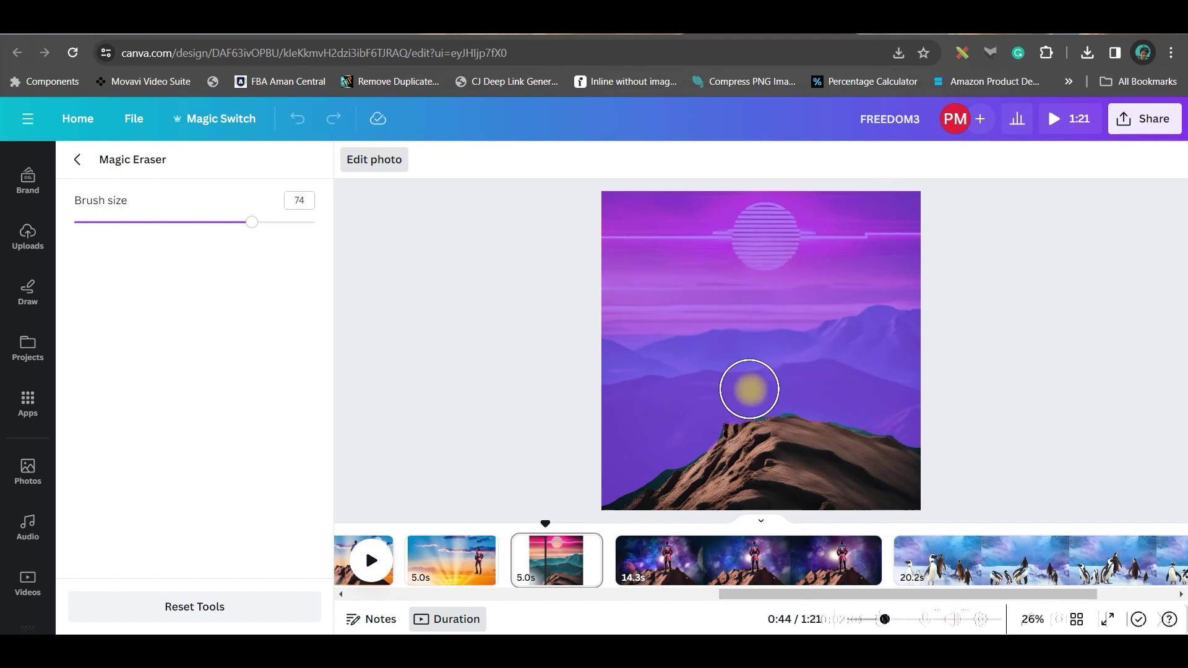
pyautogui.click(366, 162)
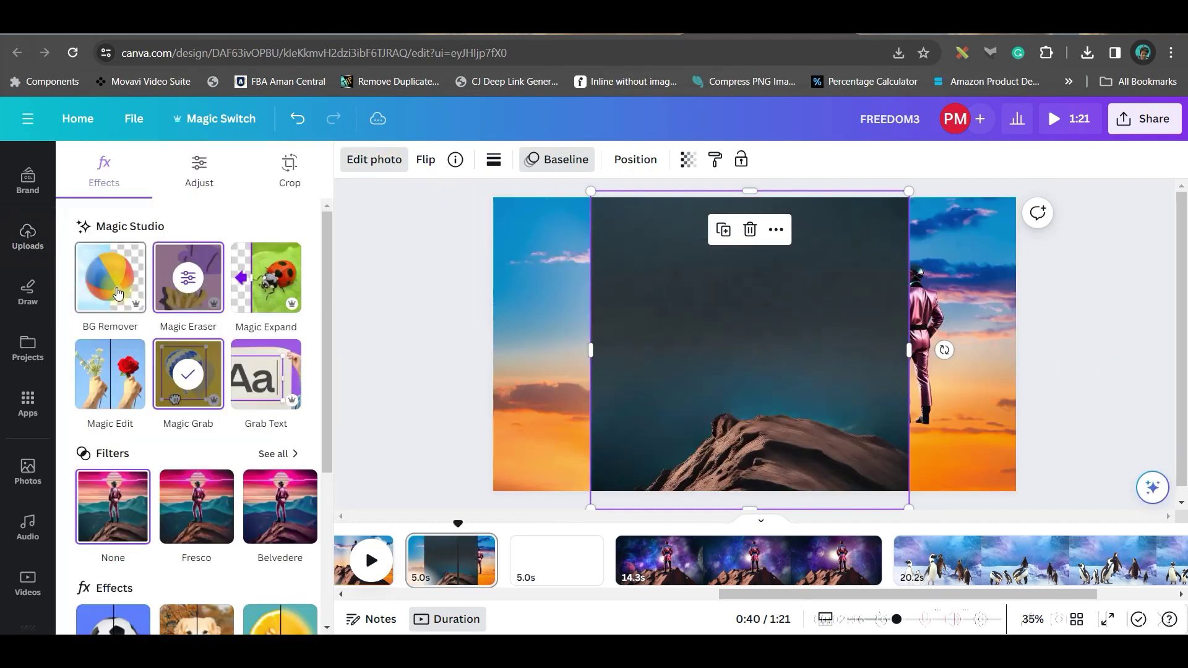
# Remove the photo's background and make the page background behind the man on the rock yellow.
pyautogui.click(118, 293)
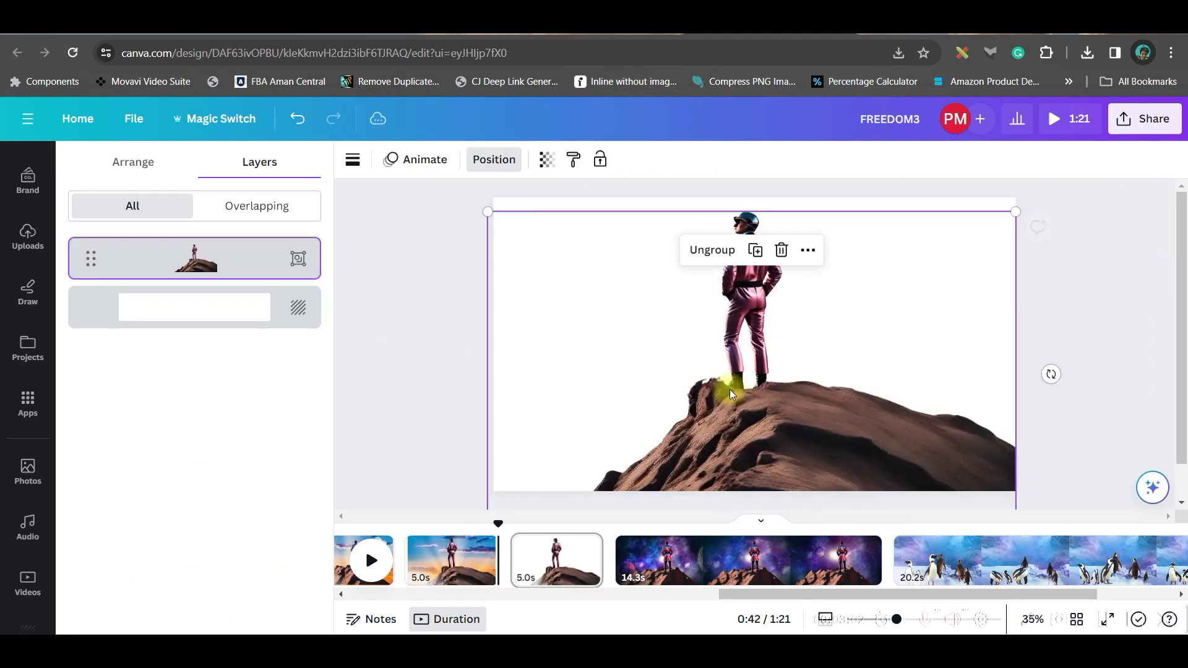
pyautogui.click(525, 205)
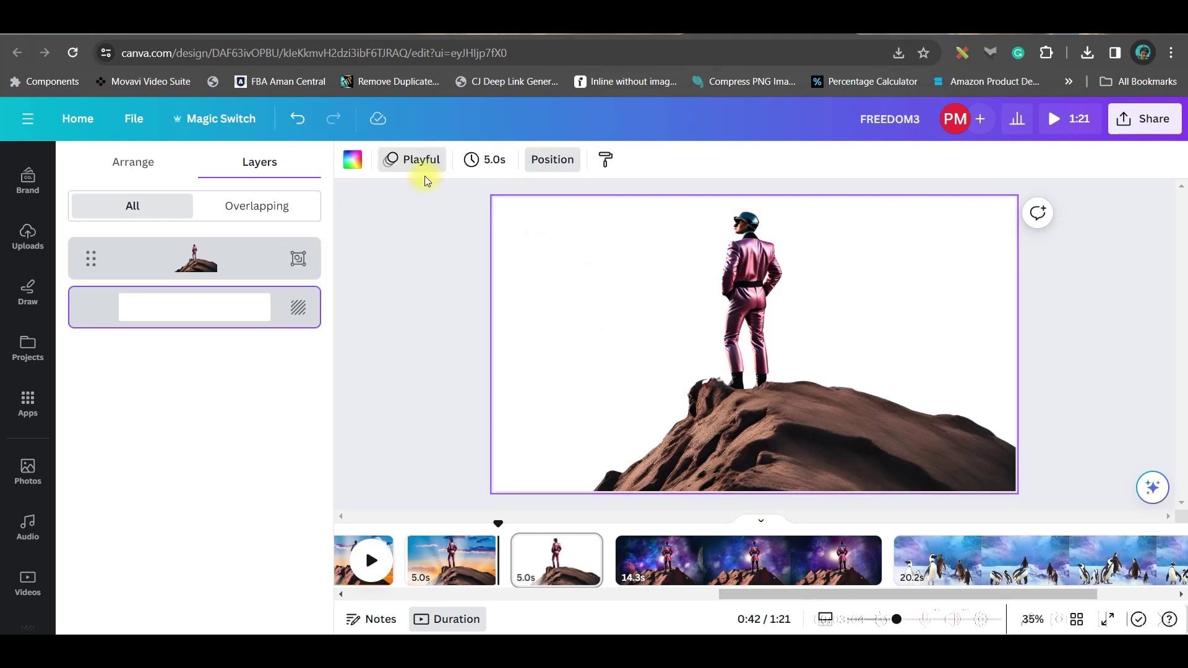
pyautogui.click(356, 159)
pyautogui.click(84, 294)
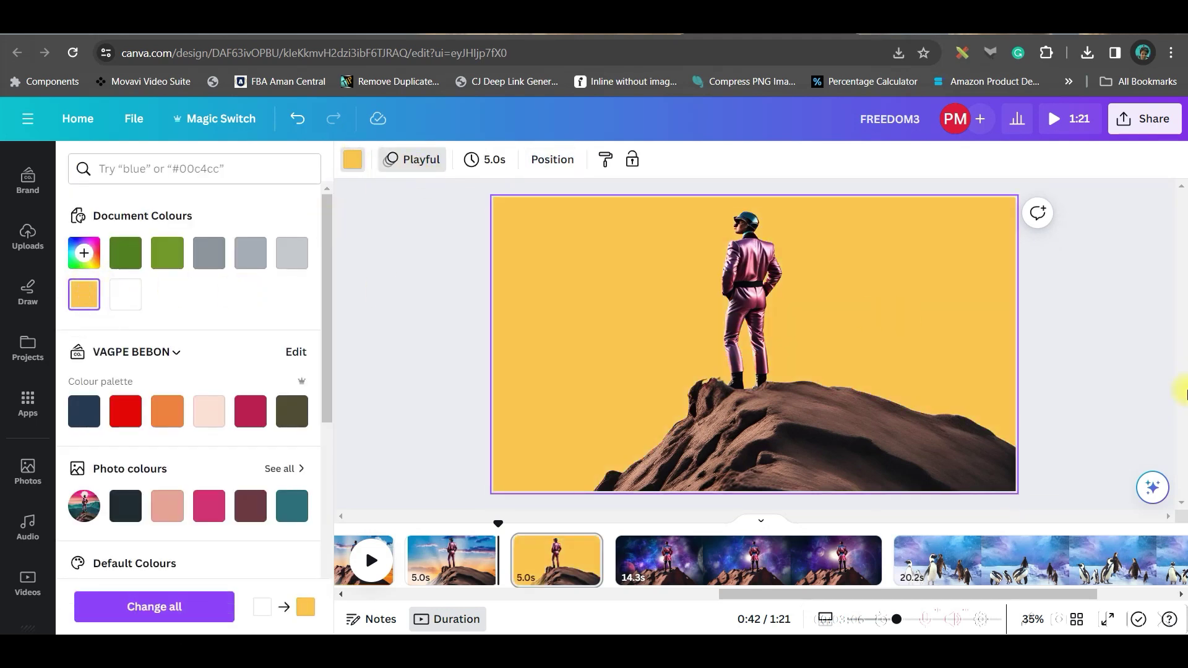
# Download only the current page 8 as a PNG file.
pyautogui.click(1142, 126)
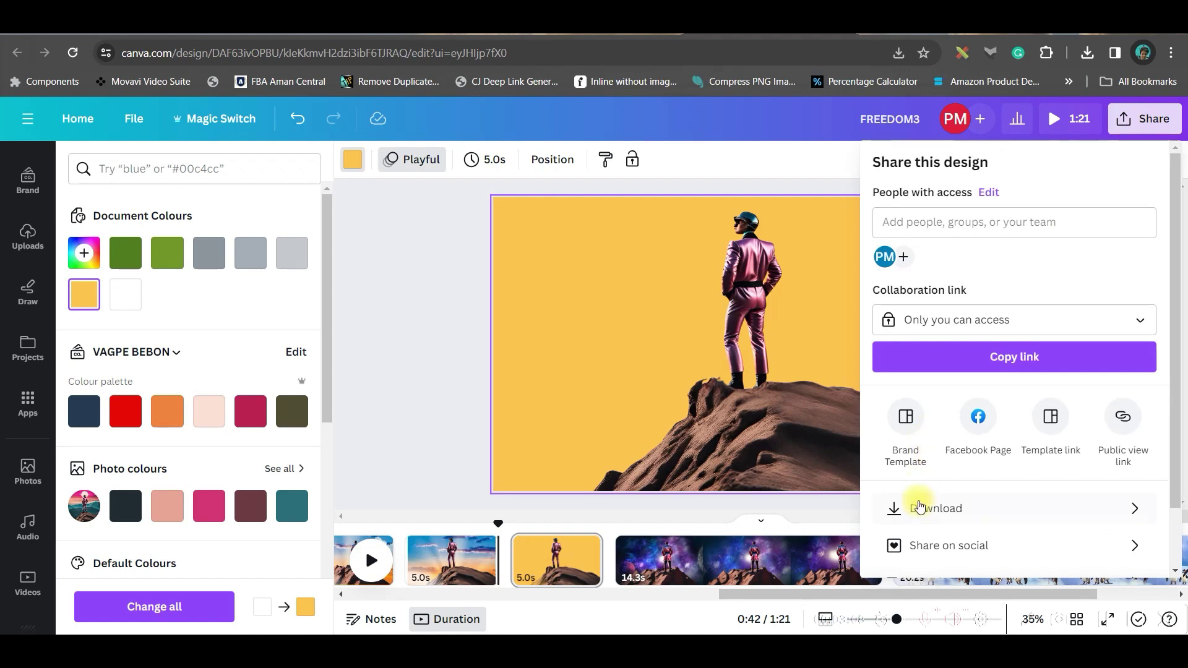
pyautogui.click(919, 509)
pyautogui.click(1014, 228)
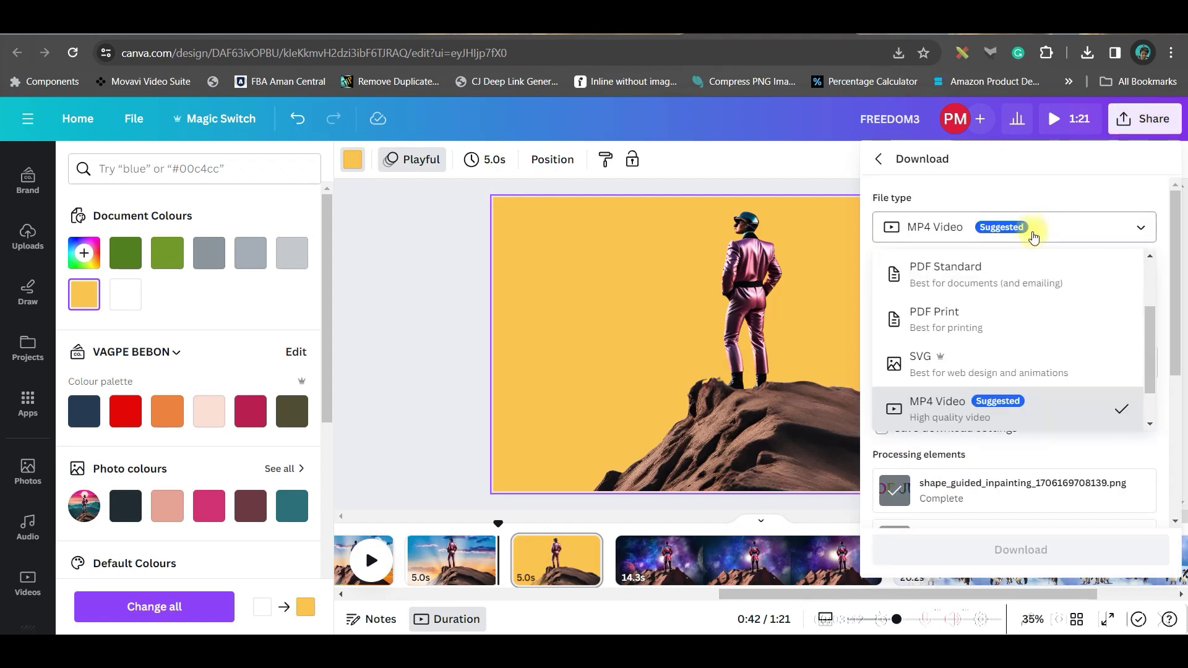
pyautogui.scroll(2, 981, 297)
pyautogui.click(981, 272)
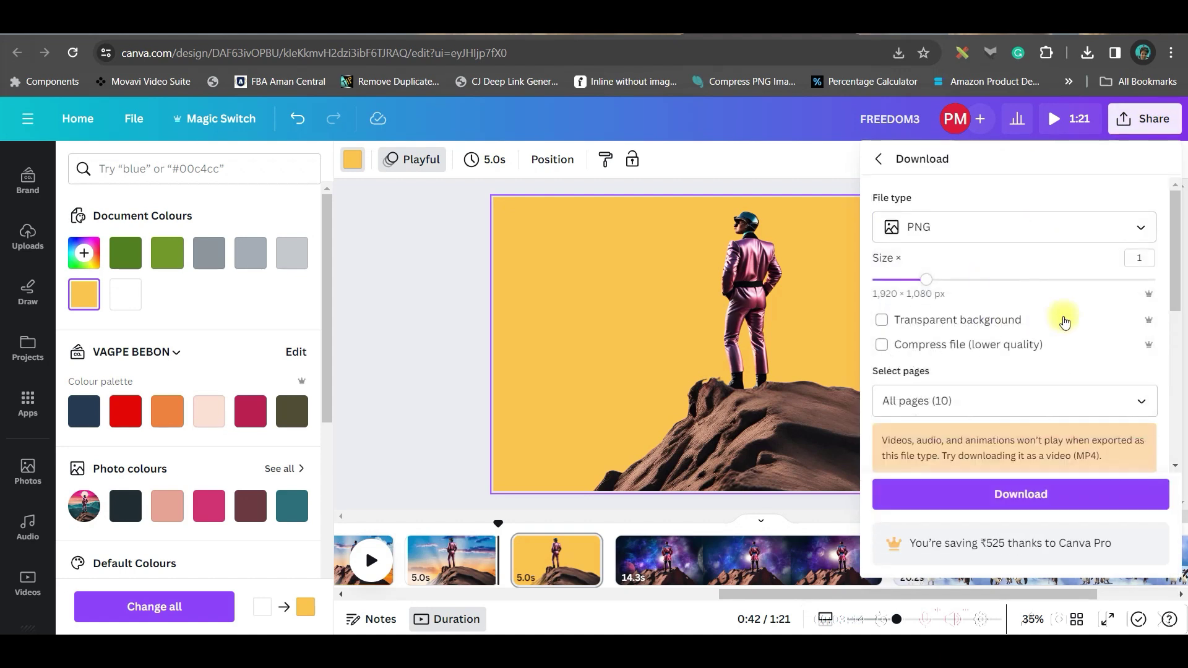
pyautogui.click(1140, 401)
pyautogui.click(1129, 152)
pyautogui.click(1127, 189)
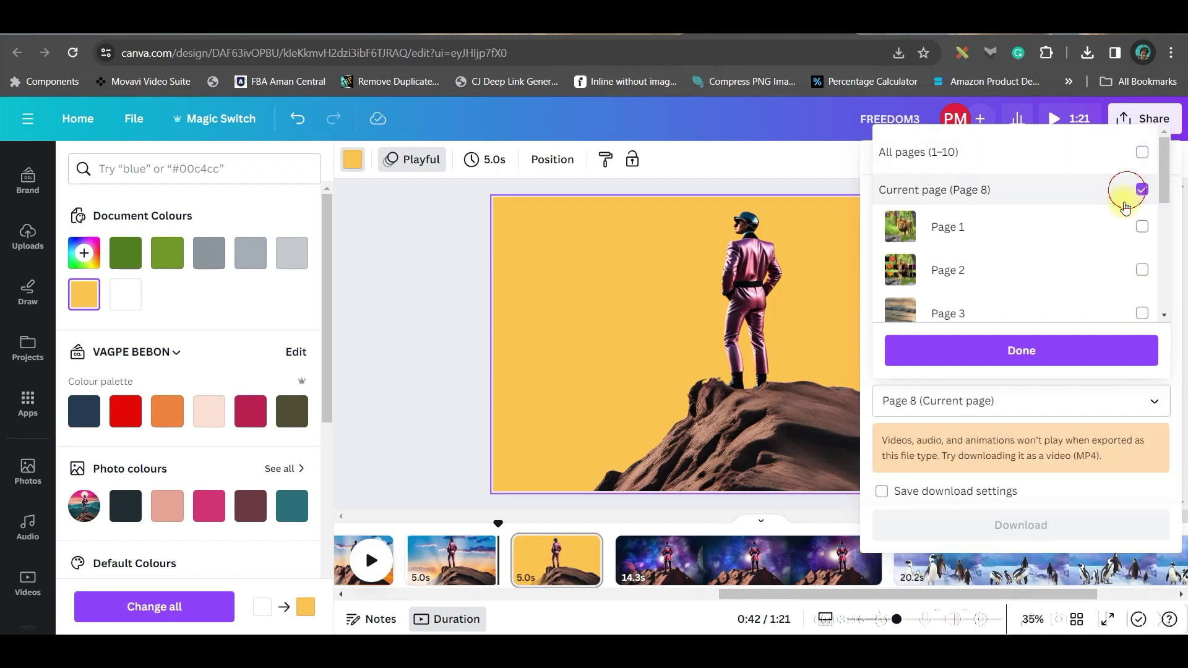
pyautogui.click(1069, 329)
pyautogui.click(1025, 525)
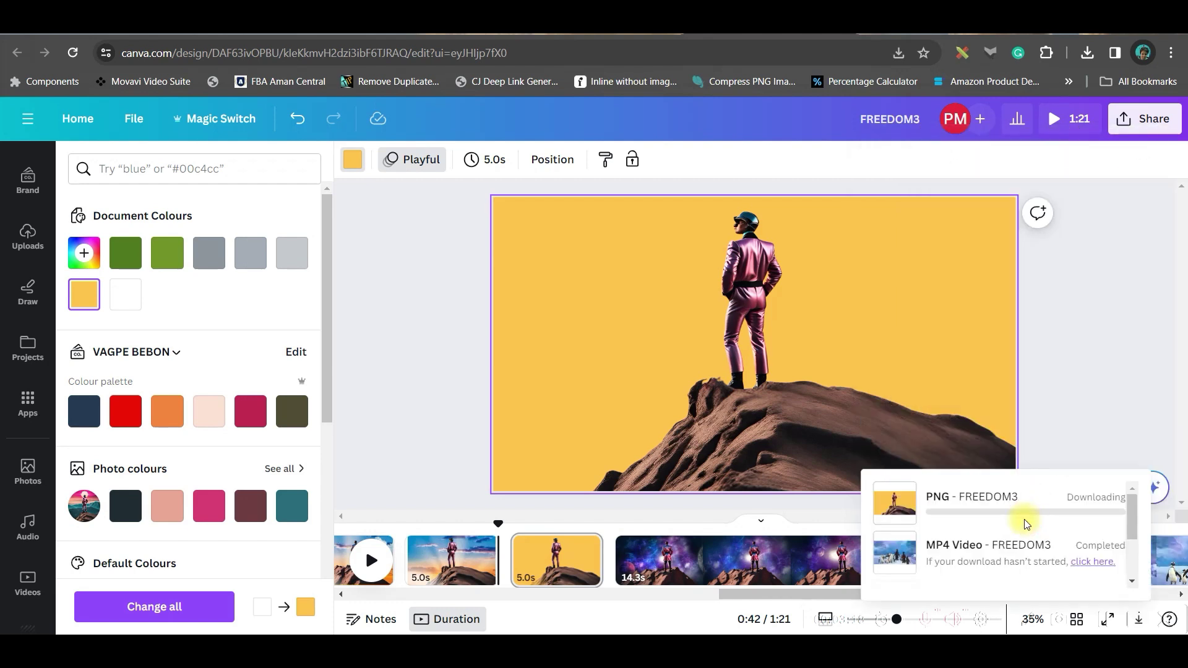
# Upload the exported FREEDOM3.png image into the project's Uploads.
pyautogui.click(27, 235)
pyautogui.click(205, 204)
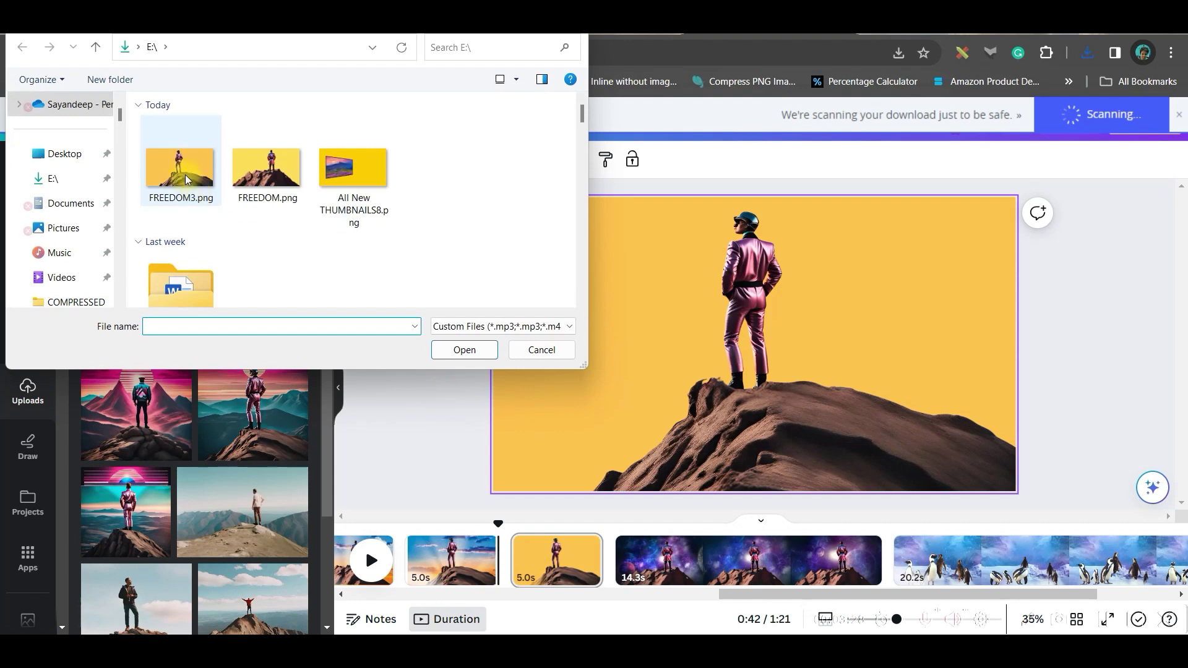
pyautogui.click(211, 186)
pyautogui.click(448, 351)
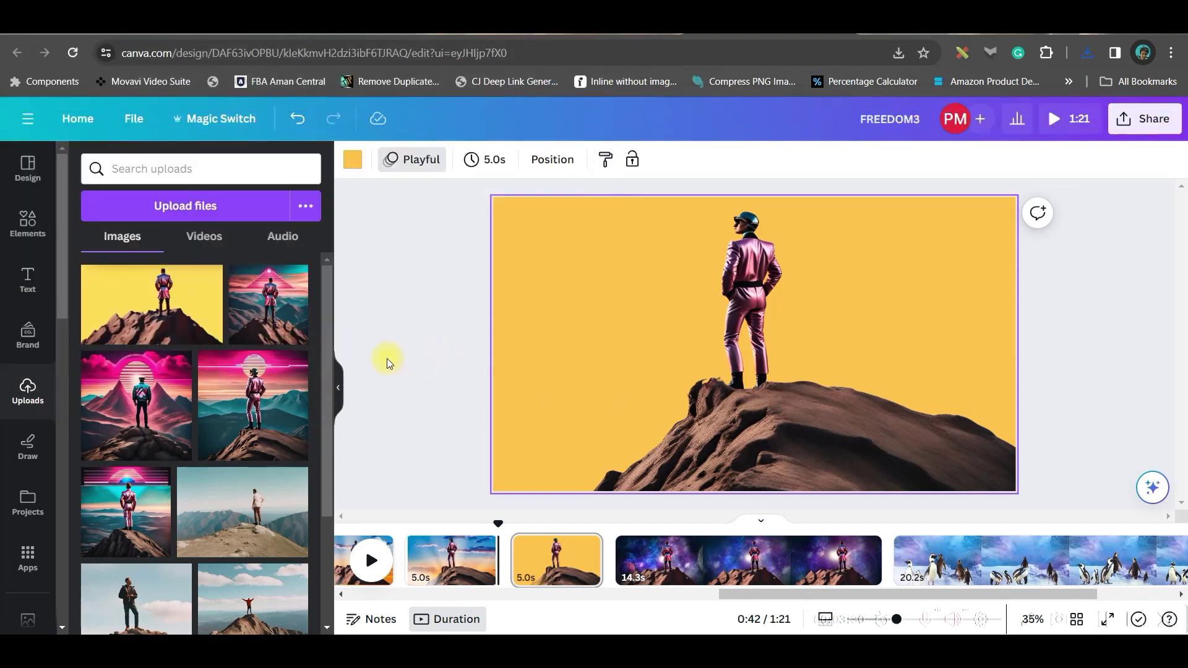
# Place the uploaded FREEDOM3 image on the sunset page and remove its yellow background with BG Remover.
pyautogui.click(256, 318)
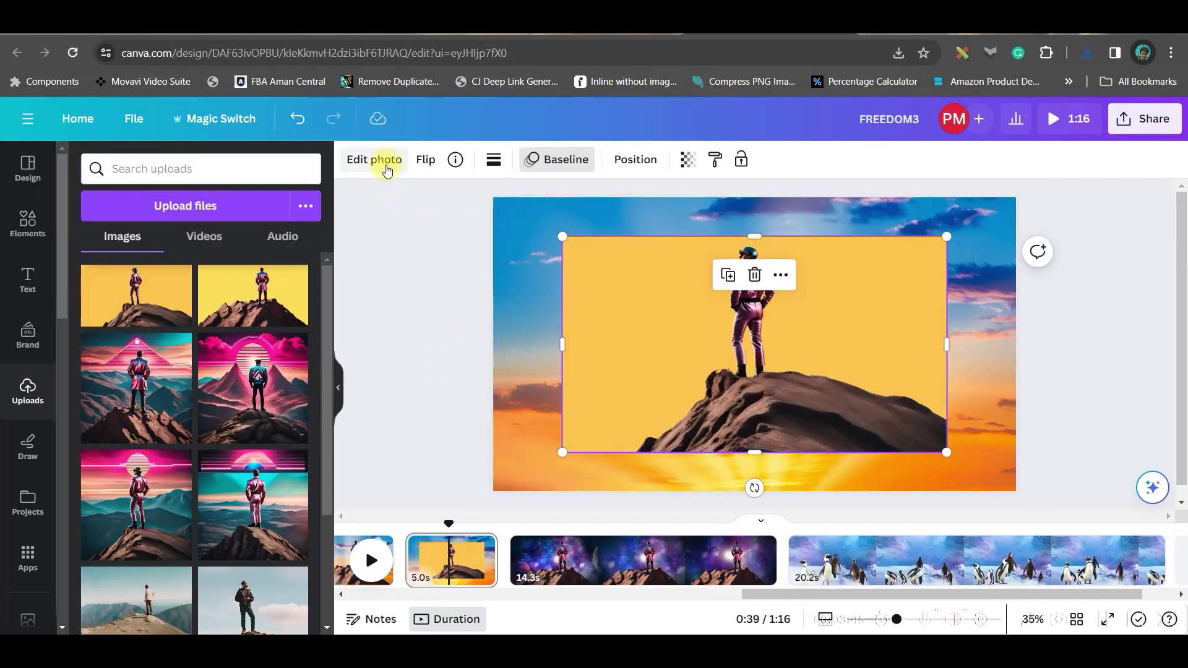
pyautogui.click(386, 164)
pyautogui.click(130, 286)
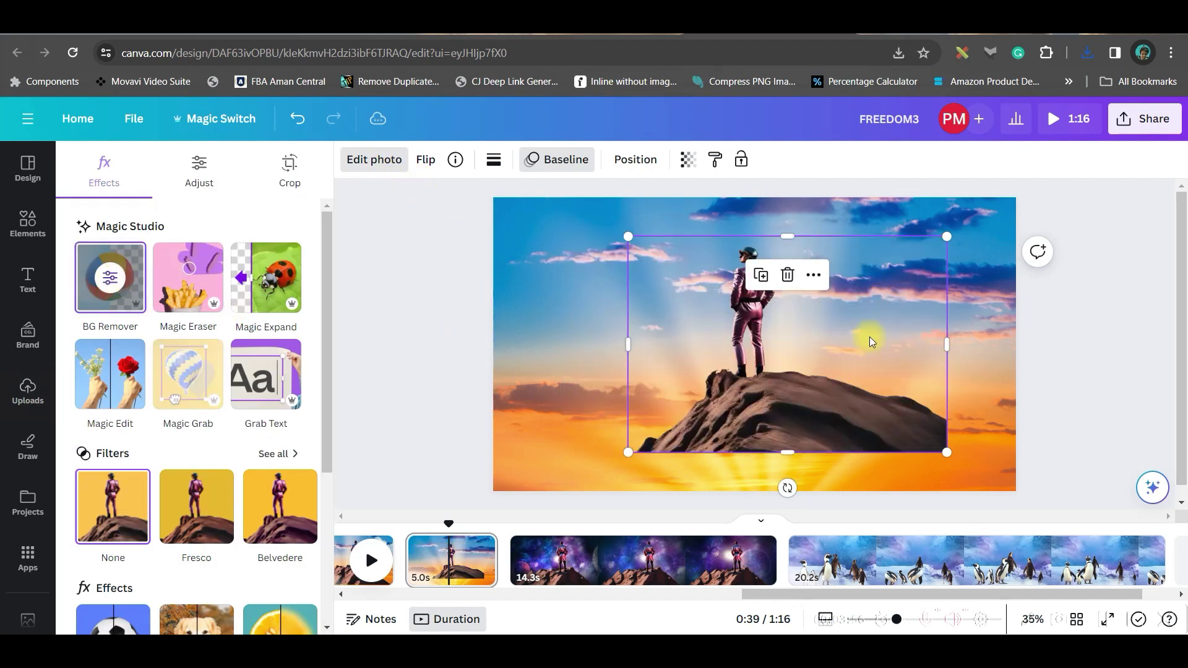
pyautogui.click(1104, 305)
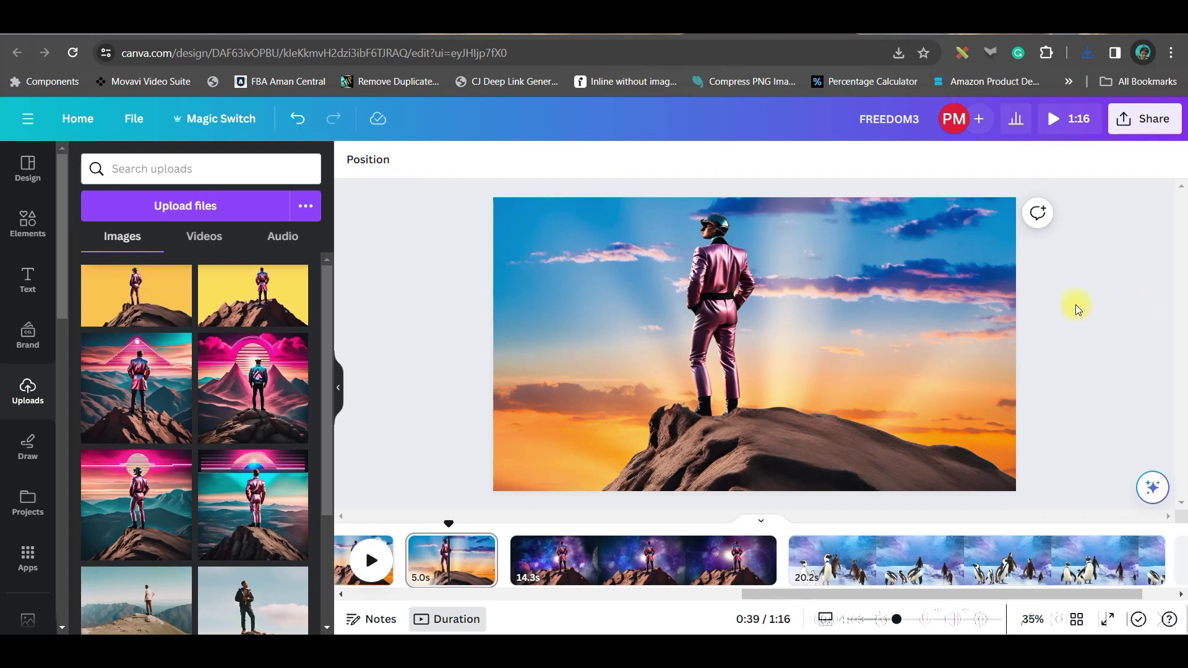
pyautogui.click(499, 234)
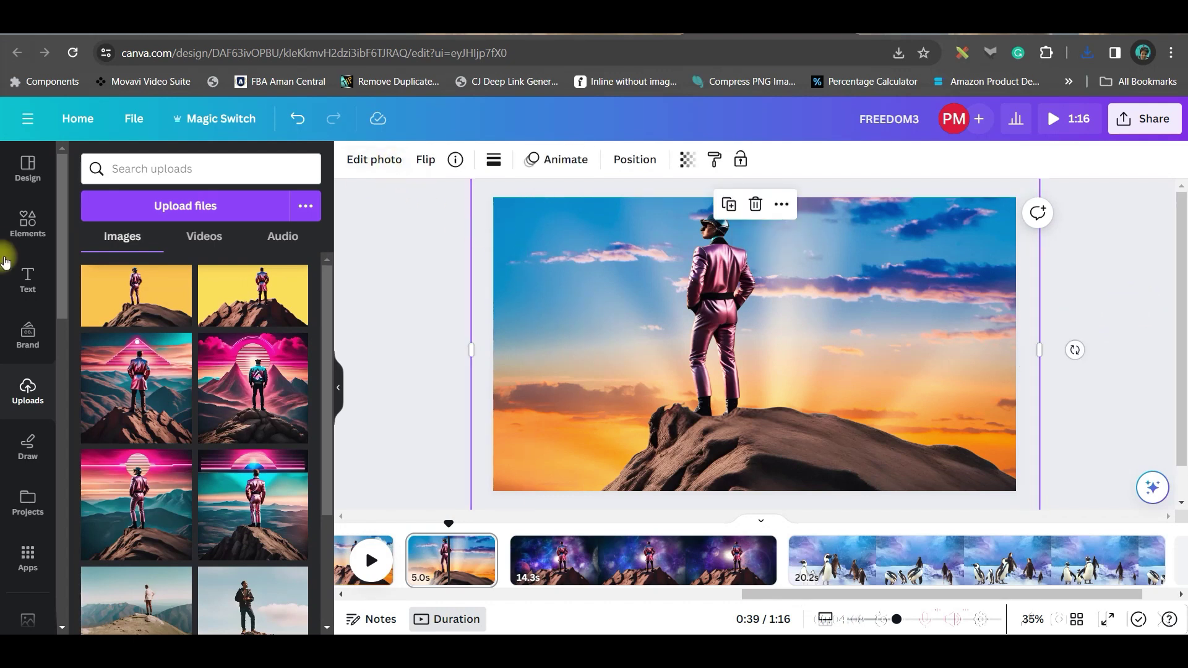
# Record a custom motion path for the man-on-rock image, retrying once, with Smooth movement.
pyautogui.click(555, 161)
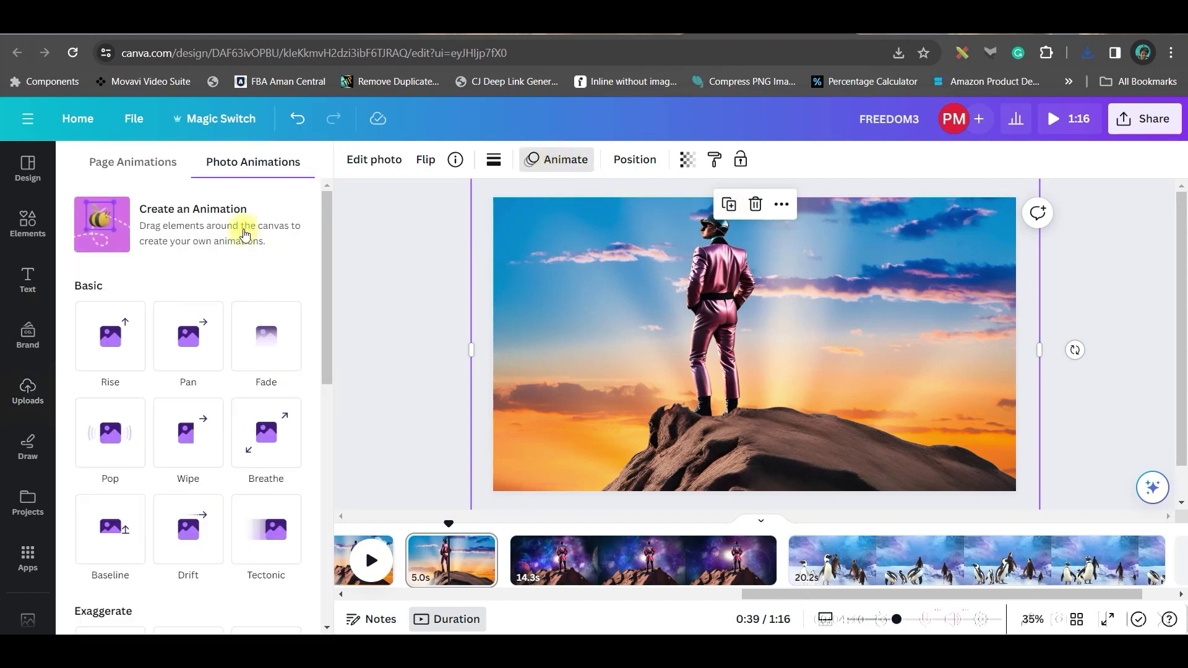
pyautogui.click(187, 231)
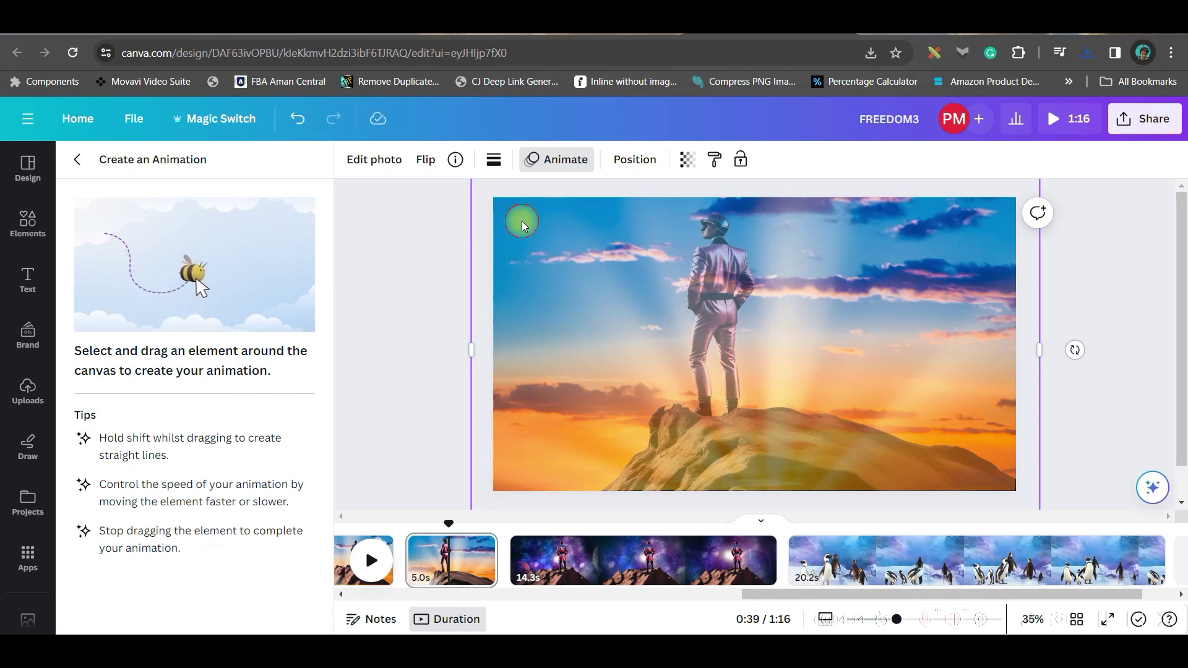
pyautogui.moveTo(522, 221); pyautogui.dragTo(518, 246)
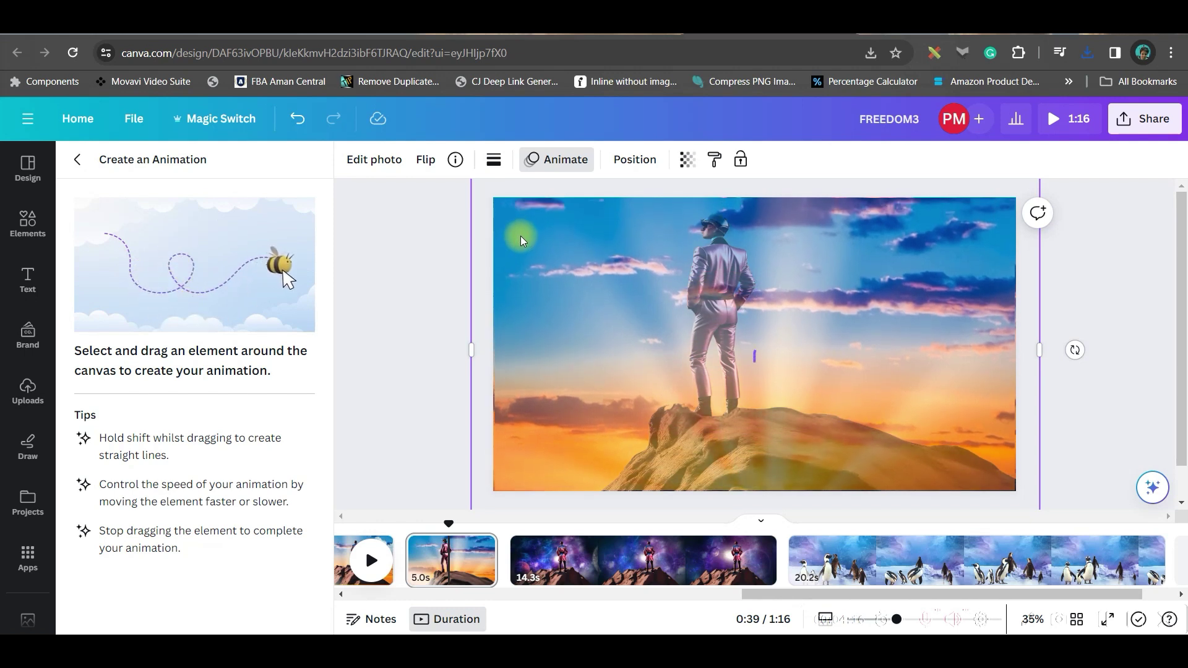
pyautogui.click(131, 608)
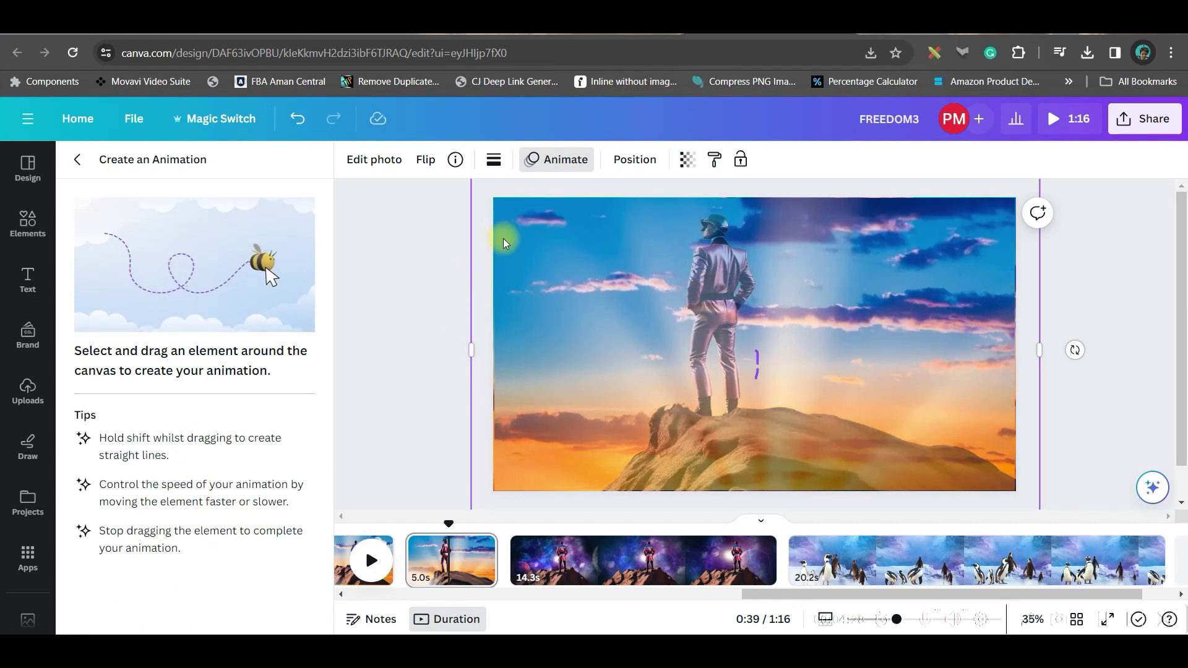
pyautogui.moveTo(503, 232); pyautogui.dragTo(502, 238)
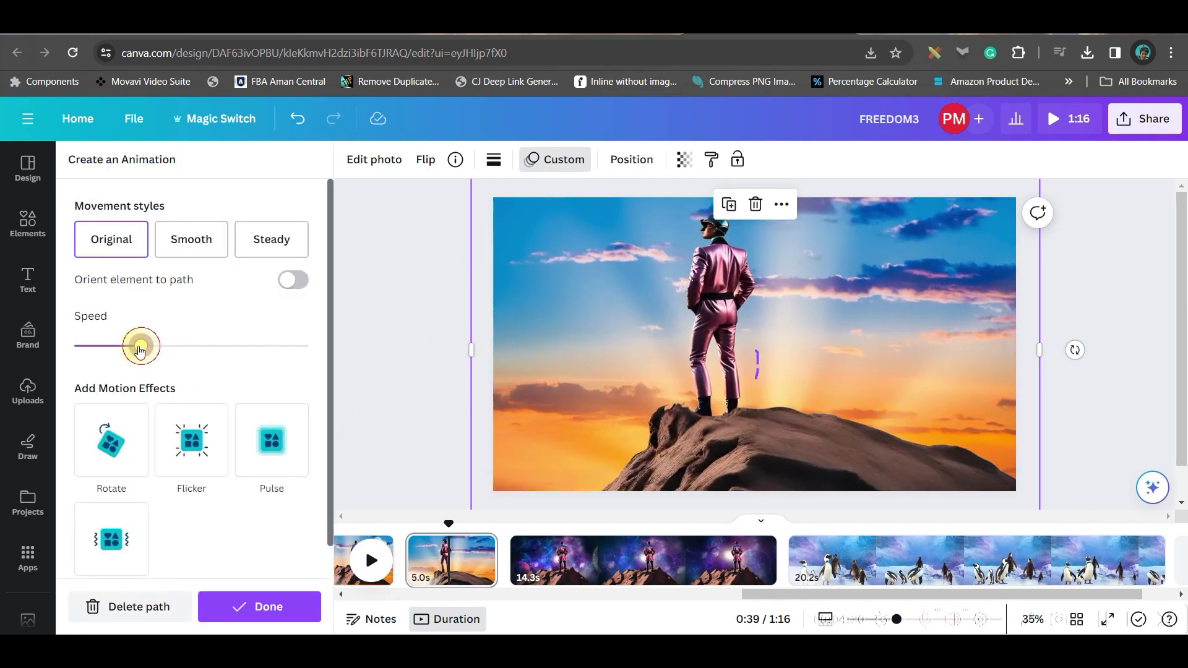
pyautogui.click(198, 240)
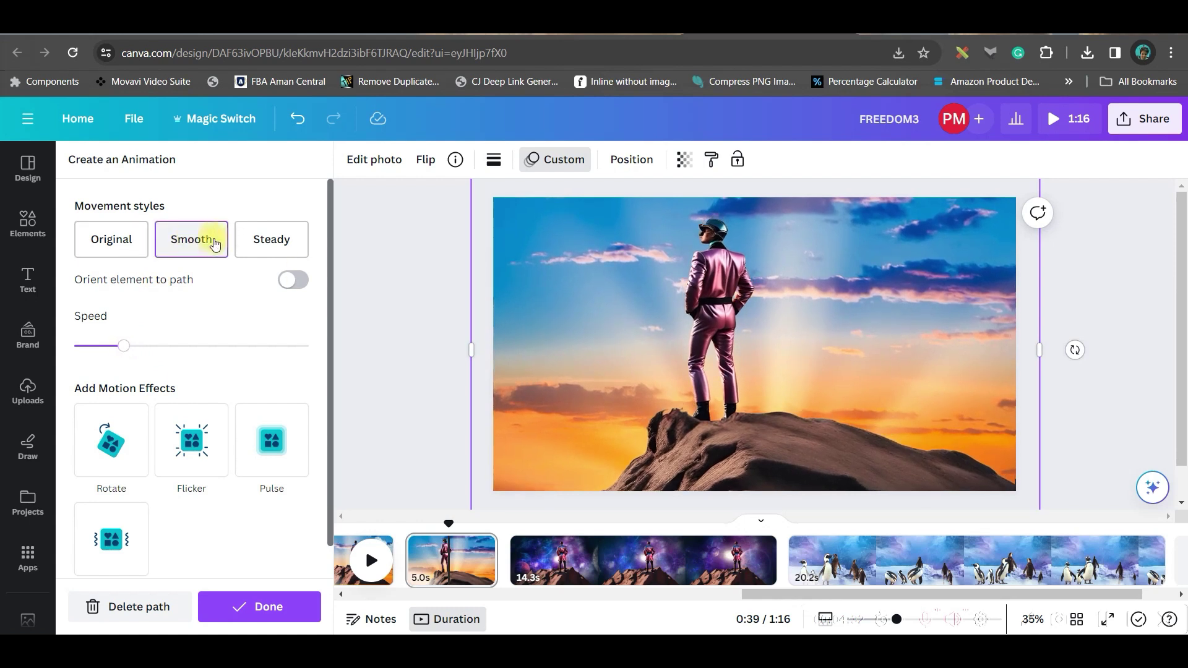
# Redraw the image's motion path, keep it Smooth, and lower the animation speed.
pyautogui.click(779, 388)
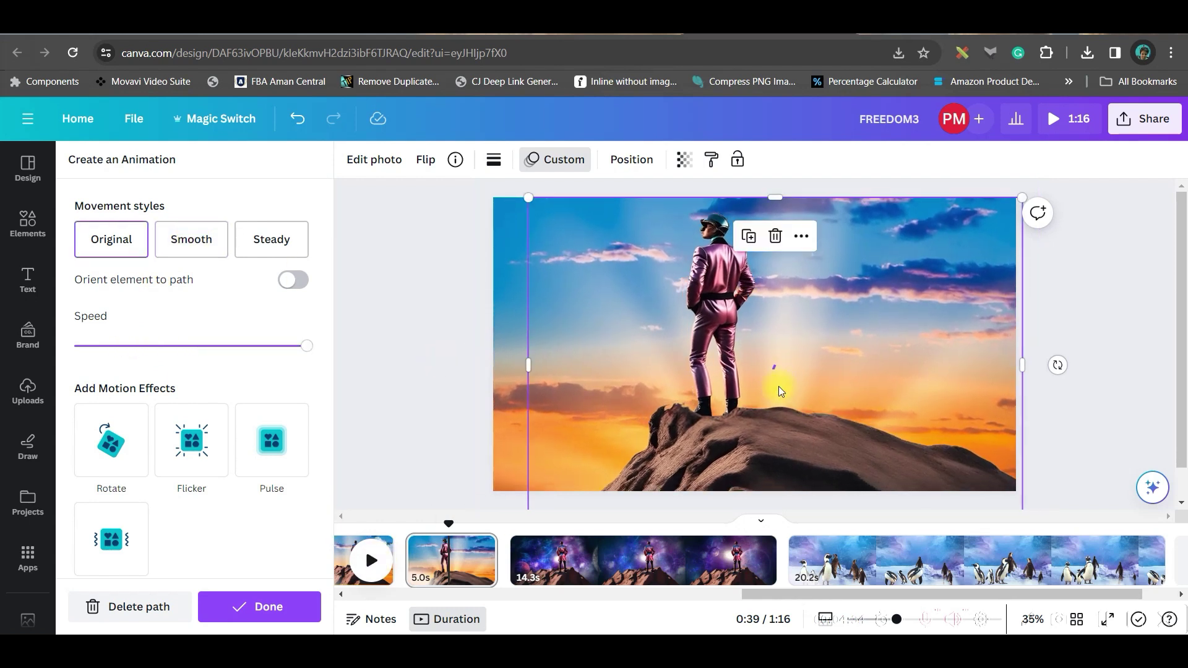
pyautogui.moveTo(696, 423); pyautogui.dragTo(679, 396)
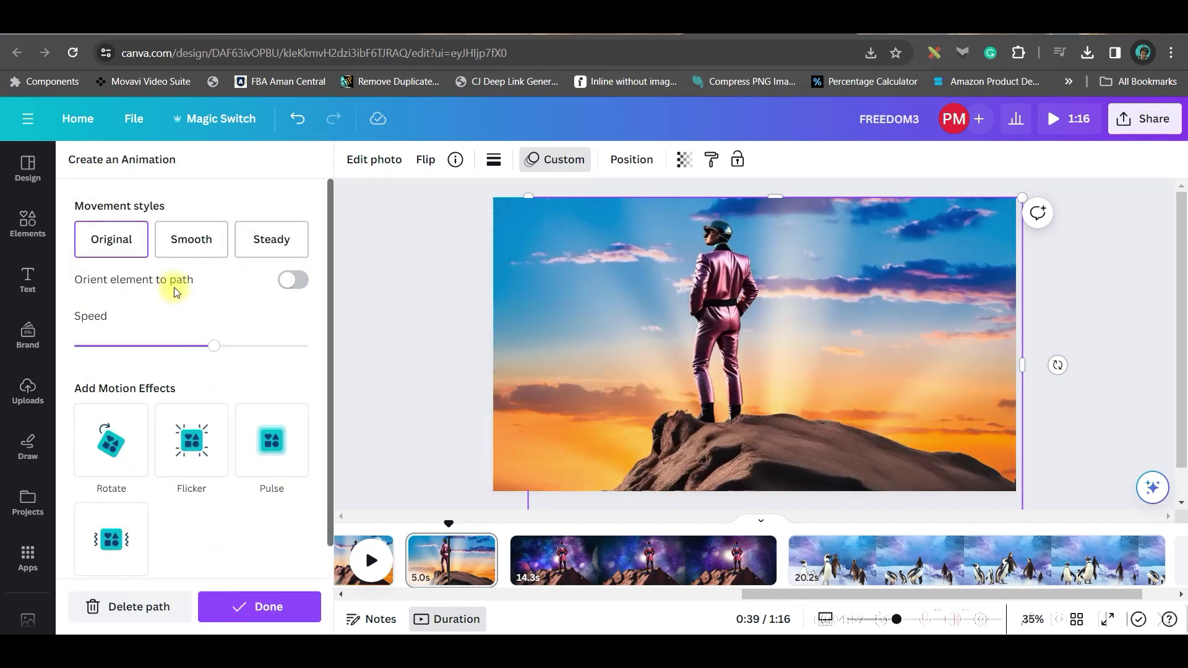
pyautogui.click(197, 245)
pyautogui.moveTo(211, 353); pyautogui.dragTo(181, 347)
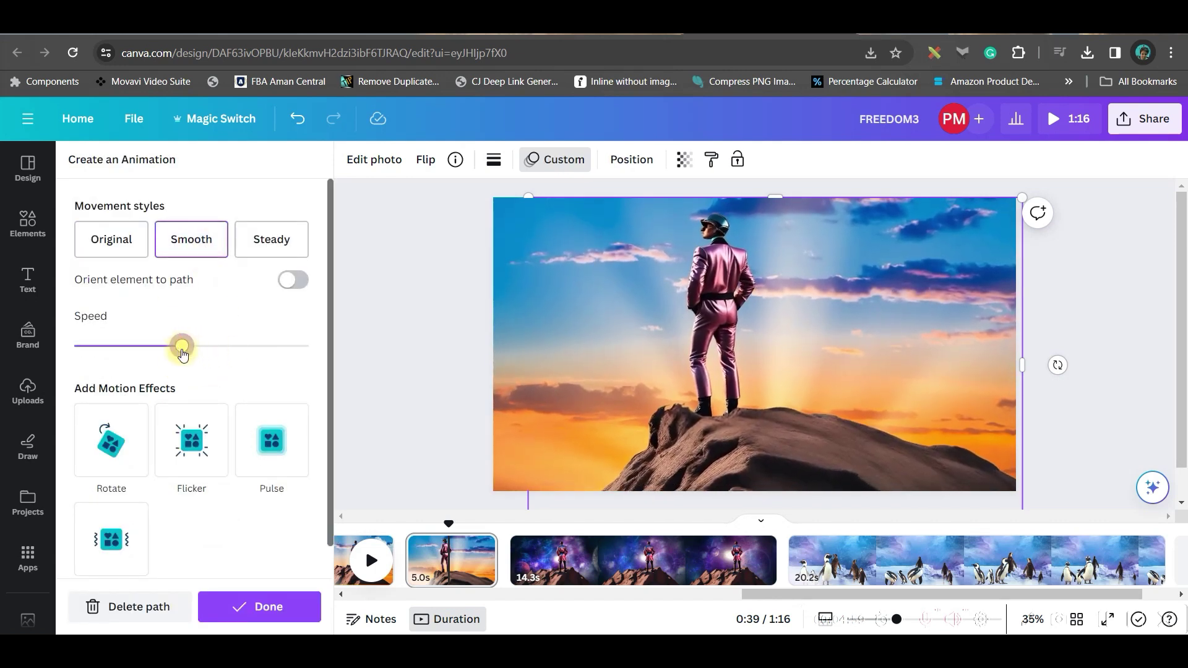
pyautogui.click(518, 223)
pyautogui.click(1146, 431)
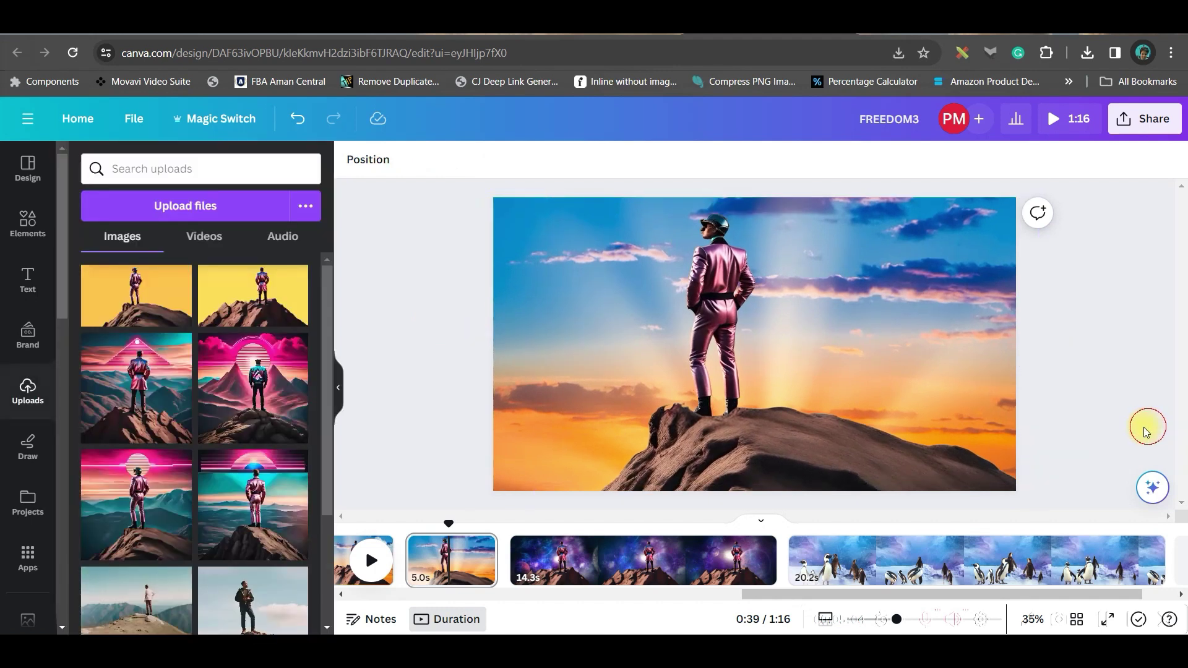
# Search Elements for 'Cloud', add the wispy cloud, shrink it and place it top-right.
pyautogui.click(28, 224)
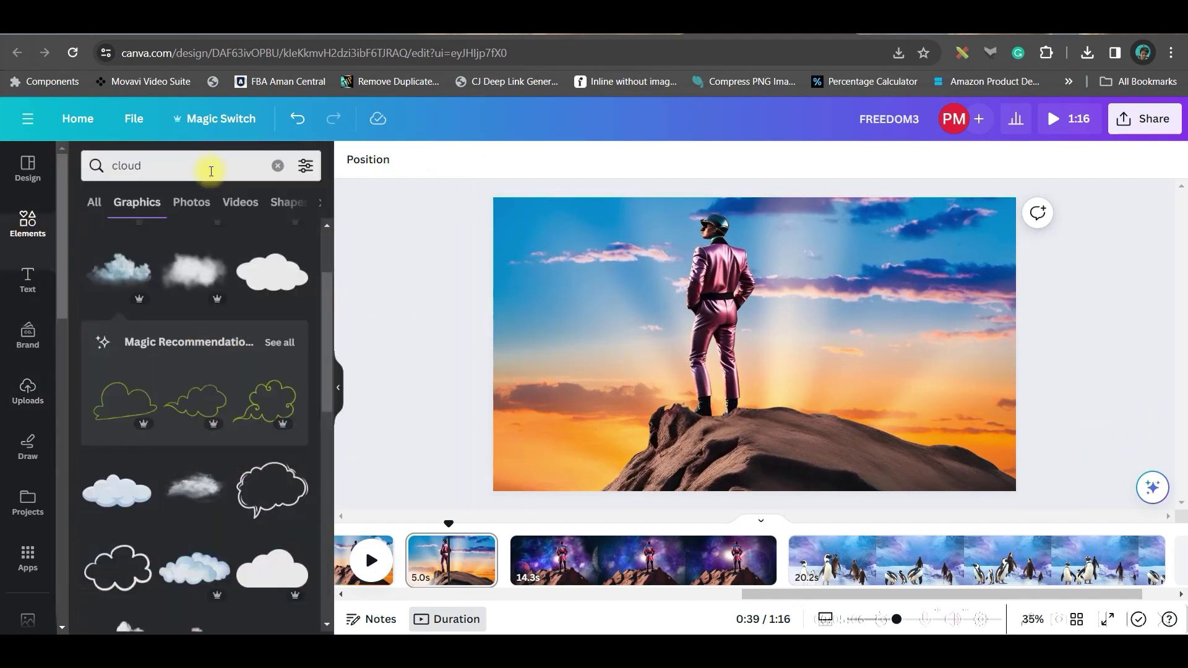
pyautogui.tripleClick(191, 169)
pyautogui.write('Cloud')
pyautogui.press('Return')
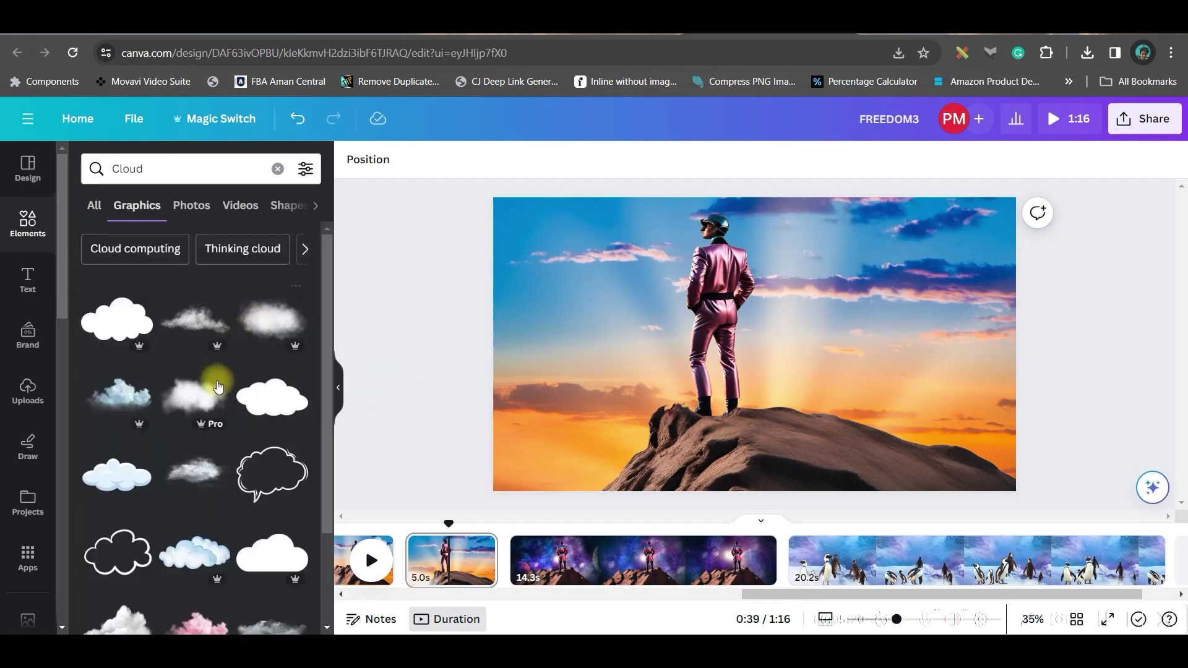
pyautogui.click(179, 326)
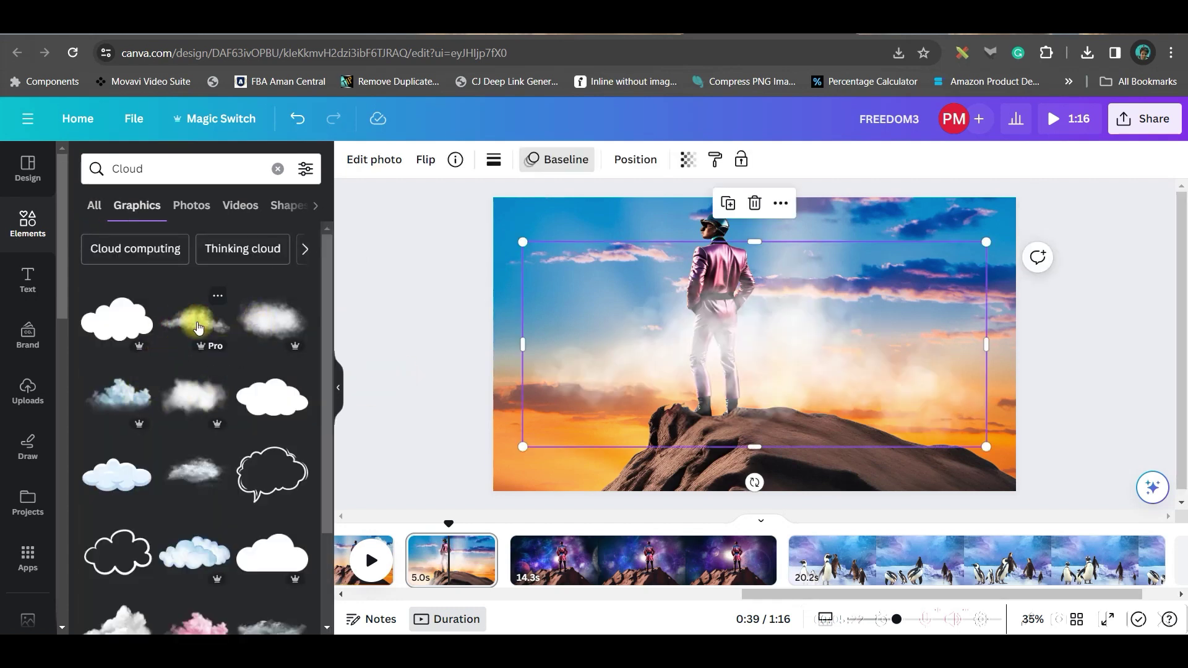
pyautogui.moveTo(978, 436)
pyautogui.mouseDown()
pyautogui.moveTo(724, 325)
pyautogui.moveTo(914, 258)
pyautogui.mouseUp()
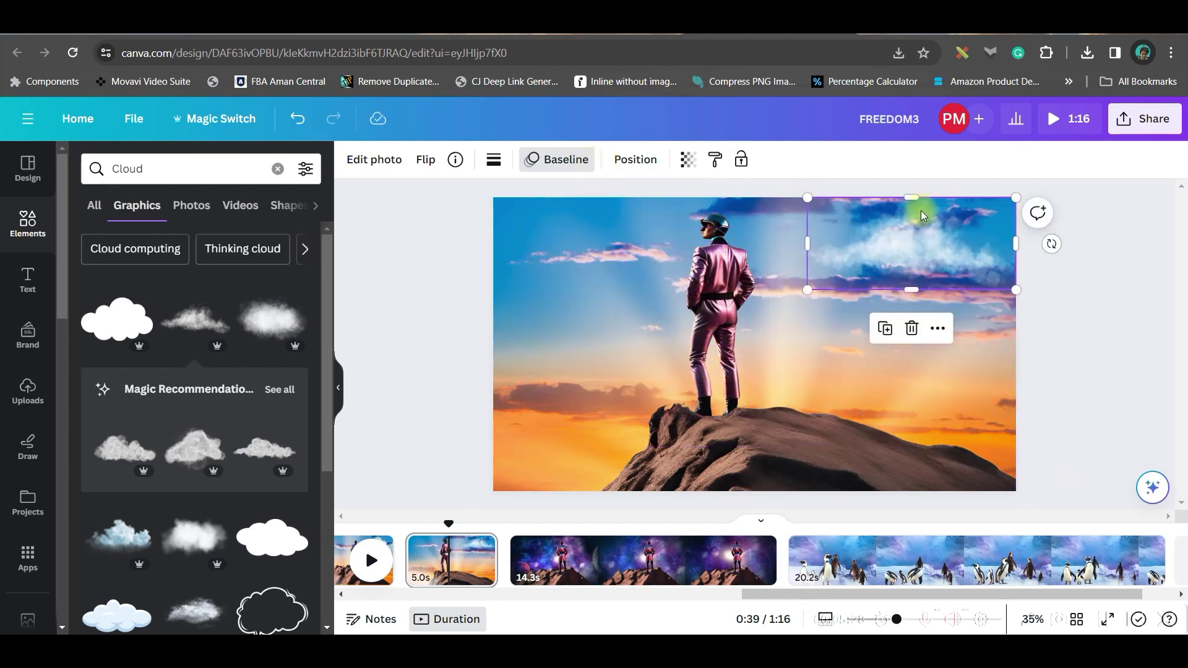
pyautogui.moveTo(921, 216); pyautogui.dragTo(939, 227)
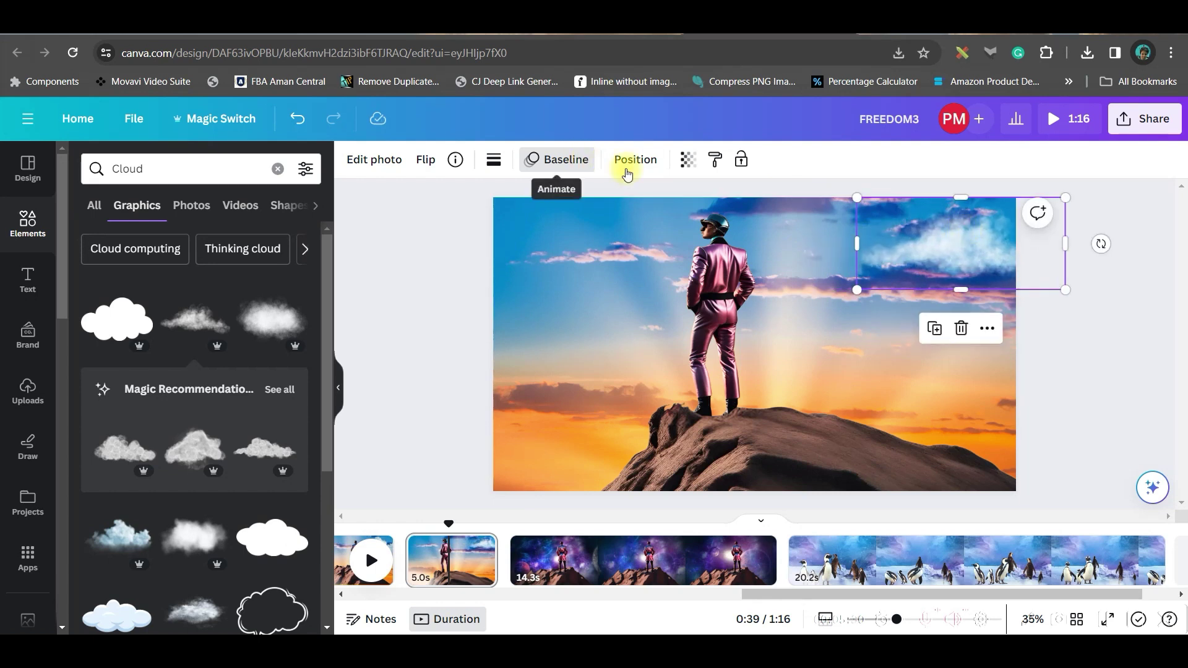
# Create a custom animation dragging the cloud leftward across the sky, set to Smooth.
pyautogui.click(571, 164)
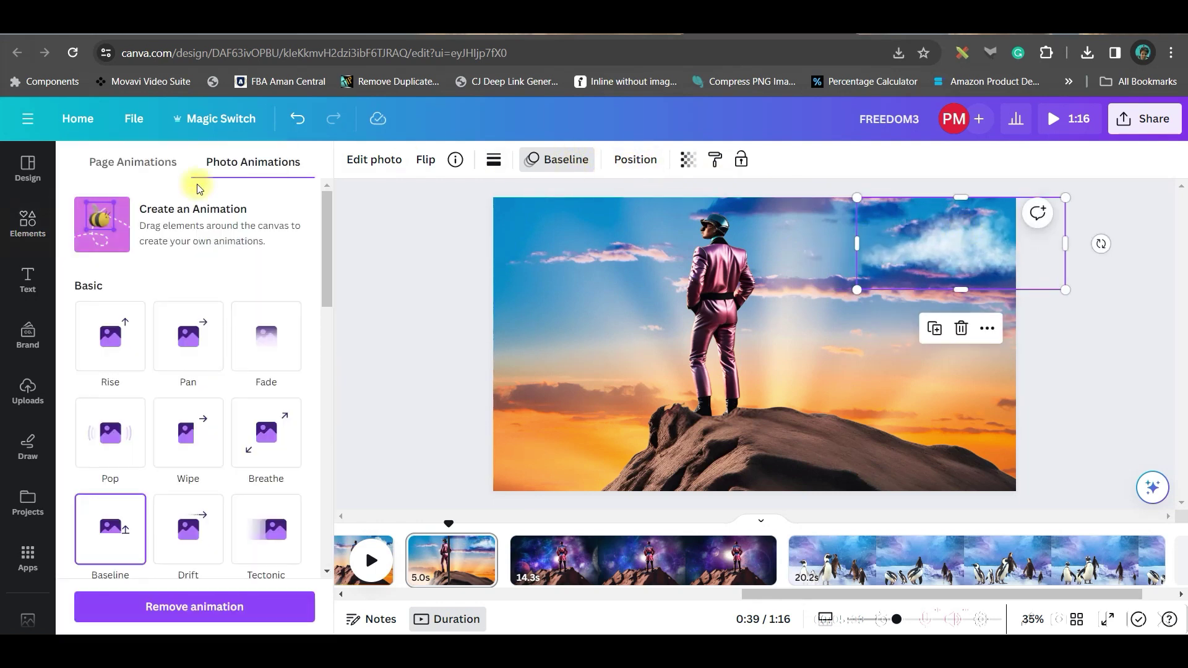
pyautogui.click(164, 209)
pyautogui.moveTo(948, 254); pyautogui.dragTo(885, 264)
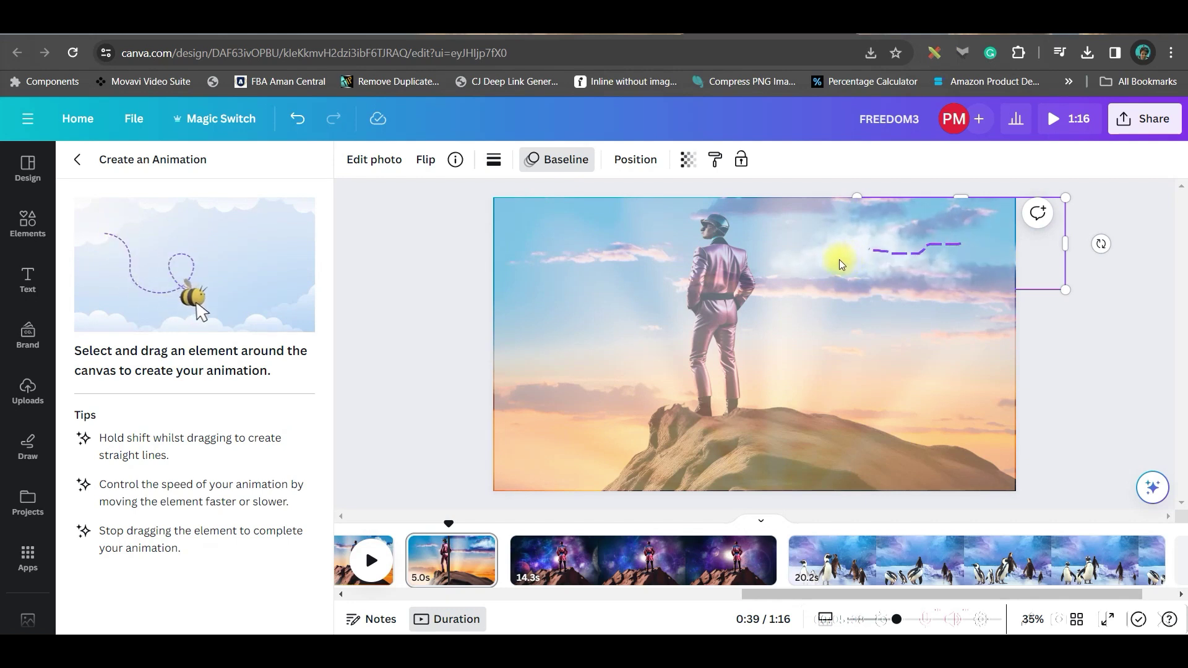
pyautogui.moveTo(885, 265); pyautogui.dragTo(141, 243)
pyautogui.click(191, 240)
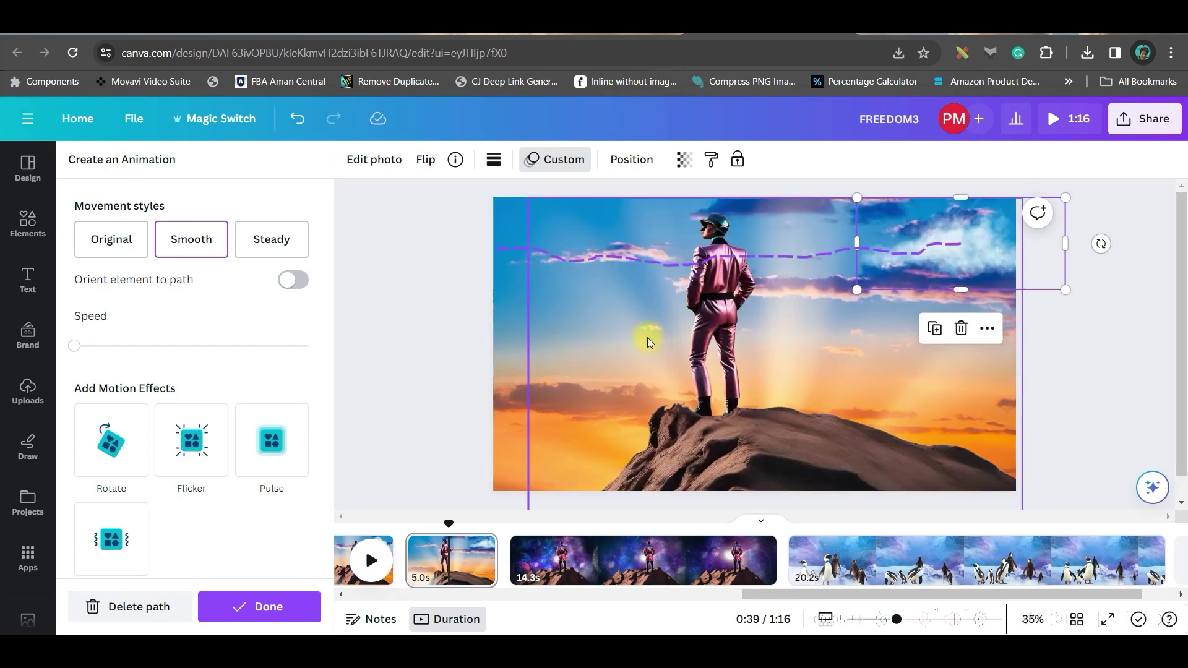
# Drag the cloud layer below the man-on-rock layer in the Layers list.
pyautogui.click(630, 162)
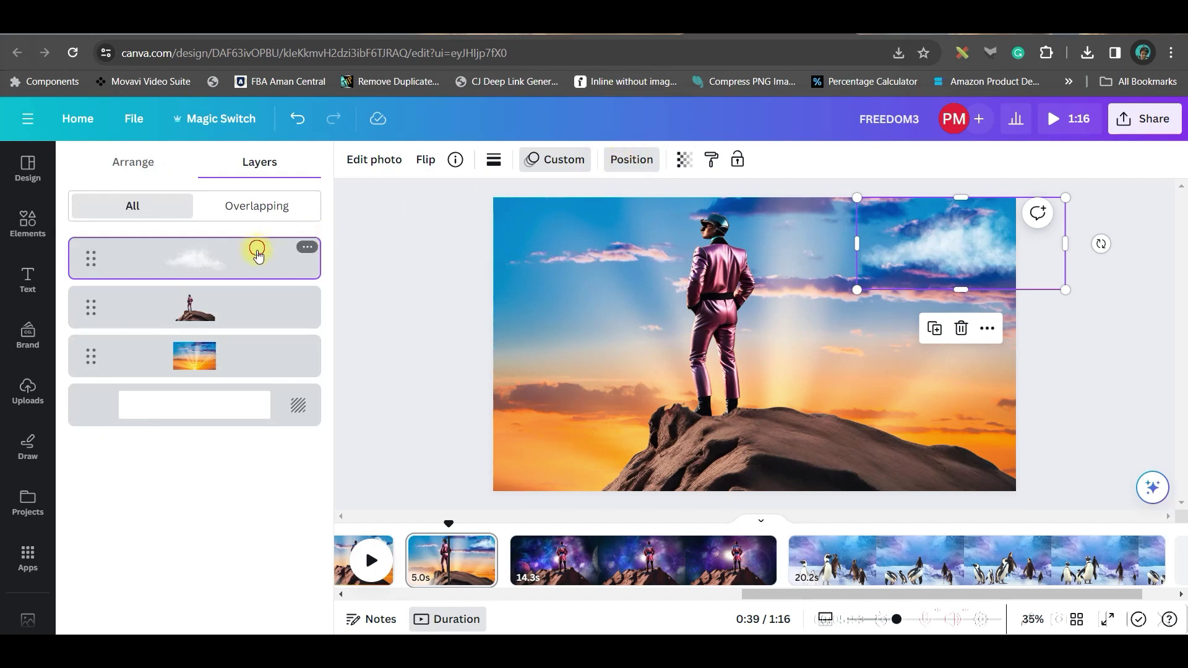
pyautogui.moveTo(257, 254); pyautogui.dragTo(258, 322)
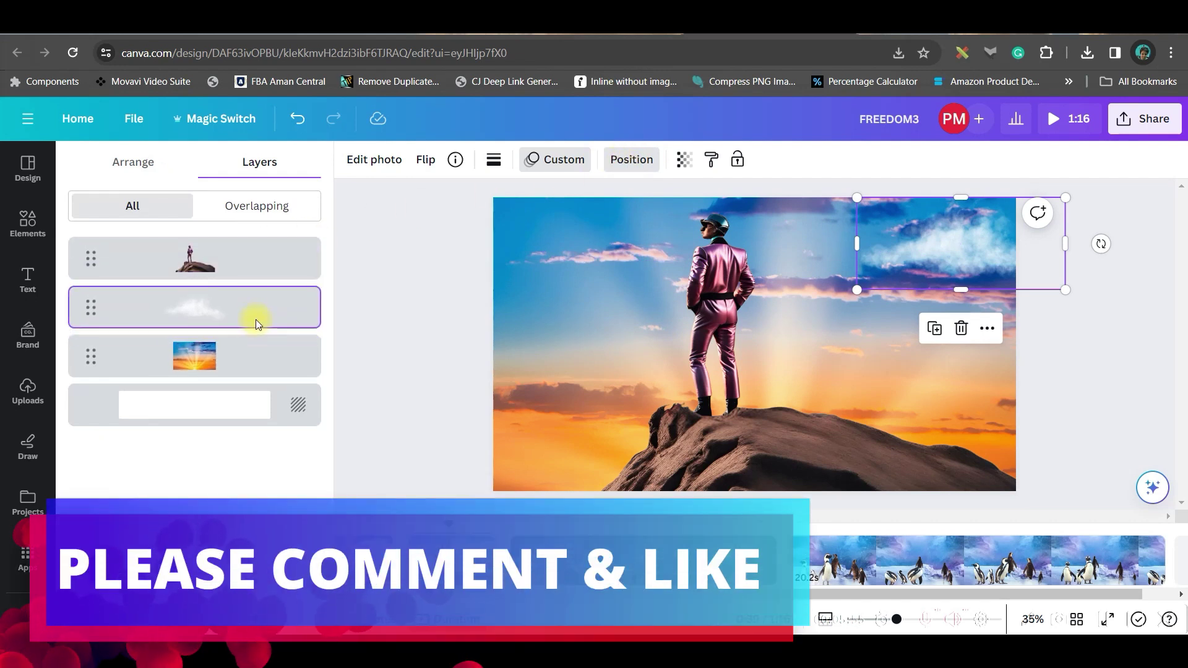
pyautogui.click(360, 223)
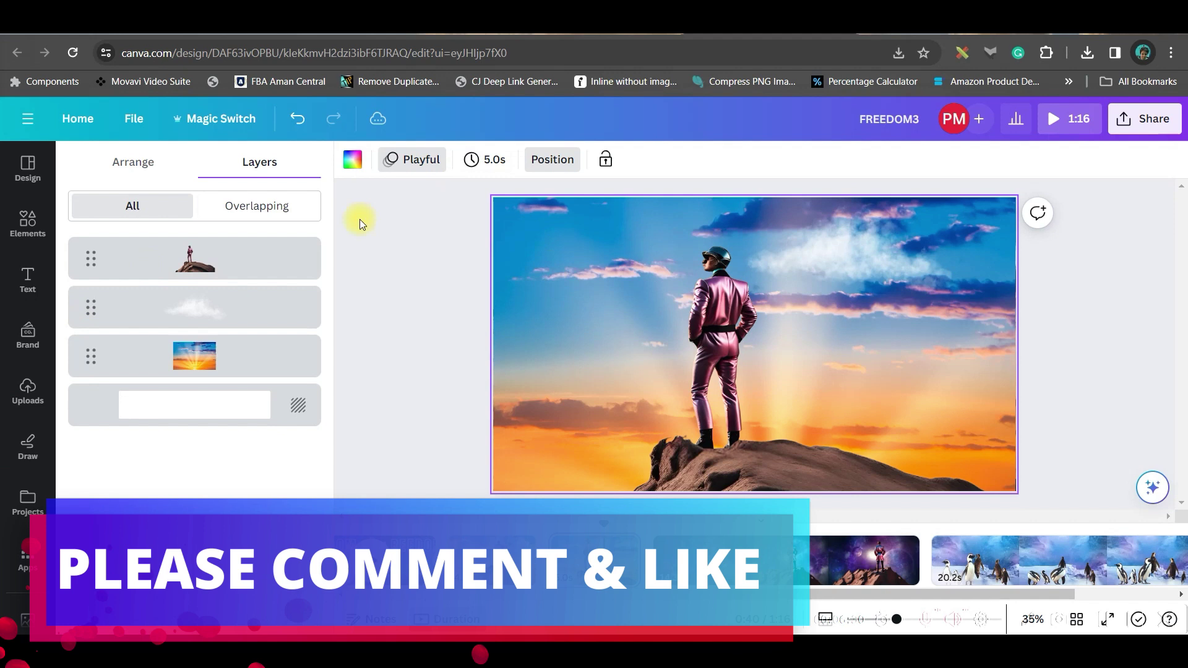
# Add the glowing SHINE text combination and delete its extra lines, leaving one.
pyautogui.click(27, 278)
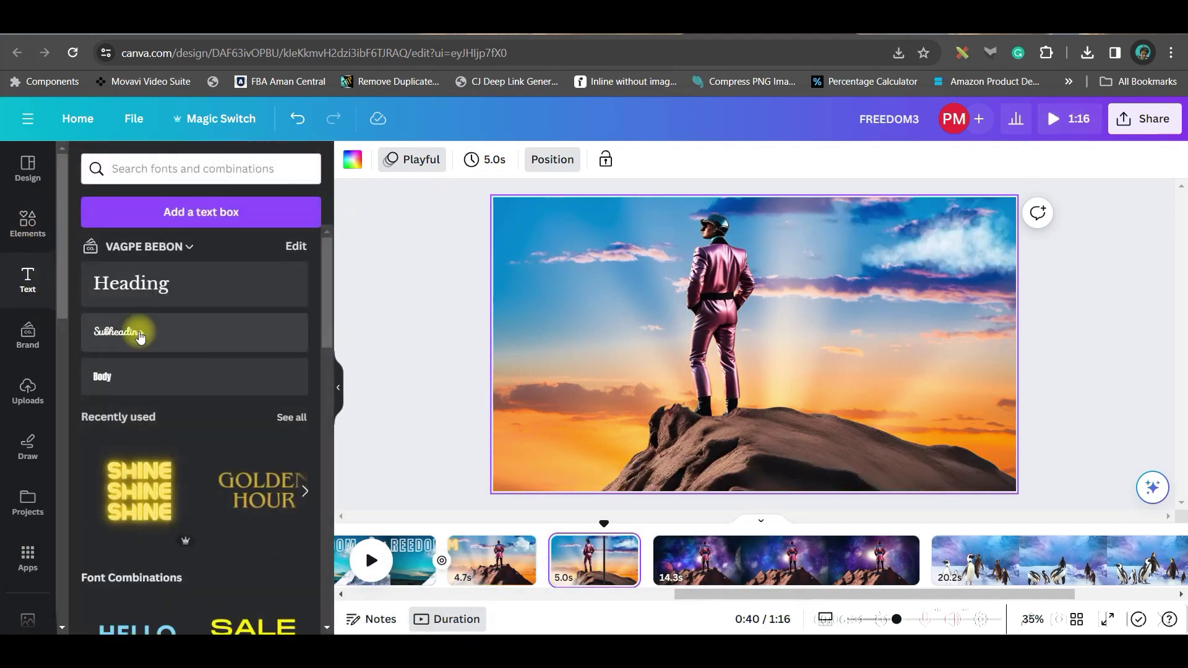
pyautogui.click(144, 489)
pyautogui.click(769, 253)
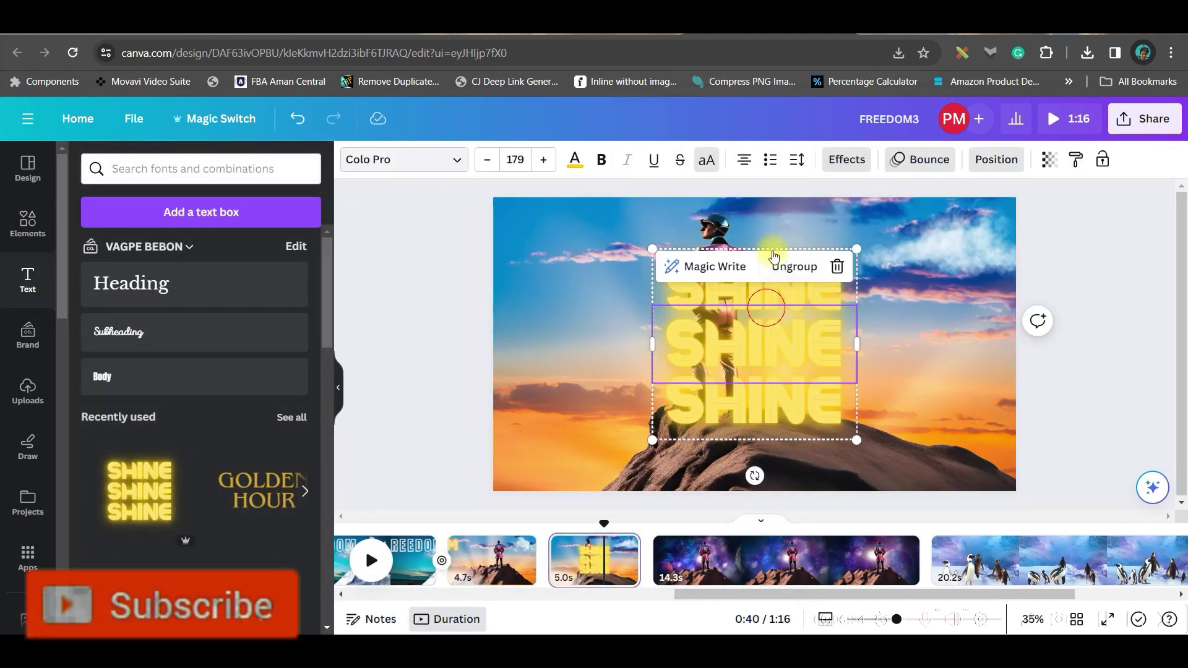
pyautogui.click(782, 427)
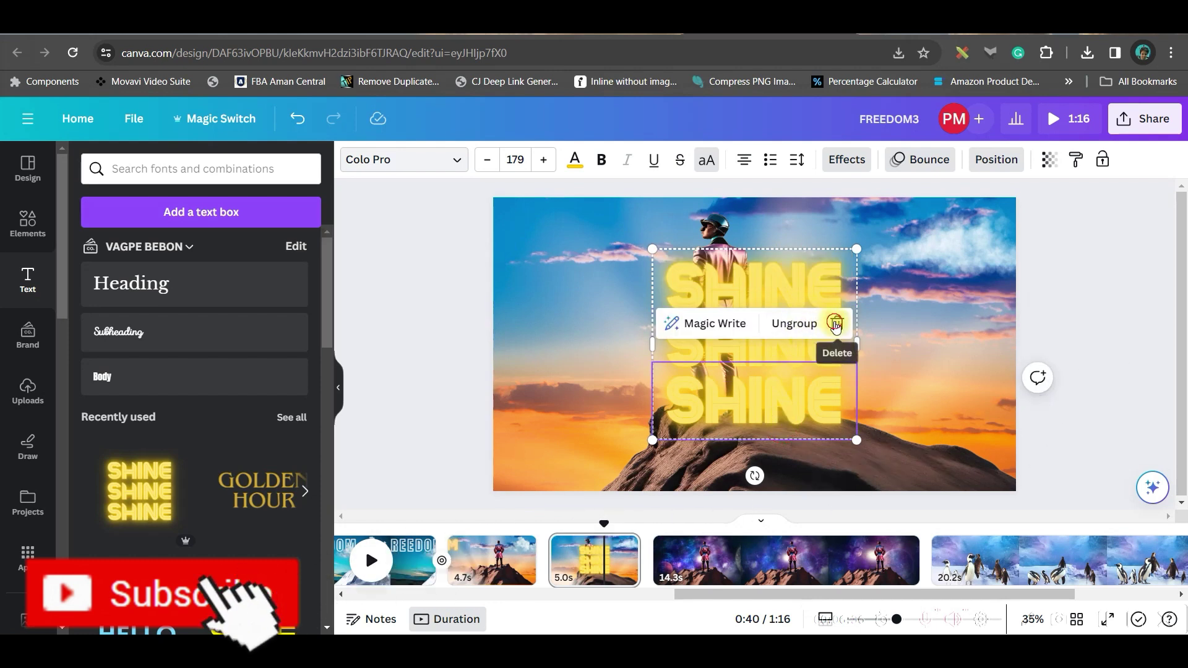
pyautogui.click(835, 321)
pyautogui.click(837, 266)
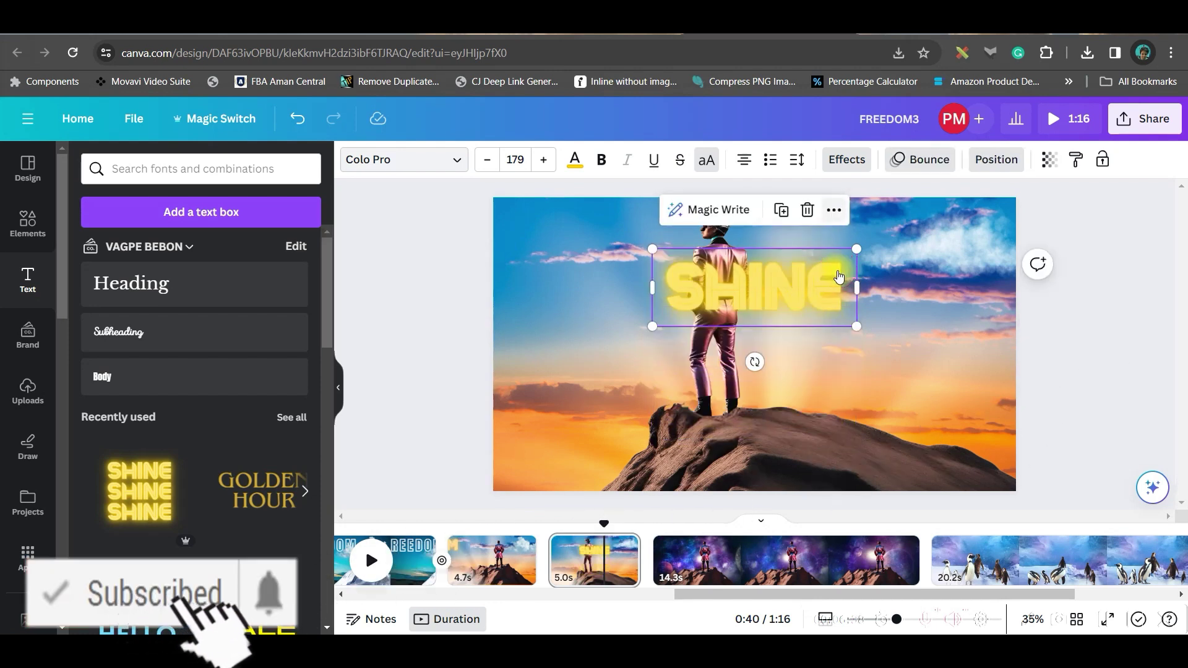
# Retype the text as FREEDOM, widen letter spacing to 112, and move it off the left edge.
pyautogui.moveTo(847, 284); pyautogui.dragTo(659, 281)
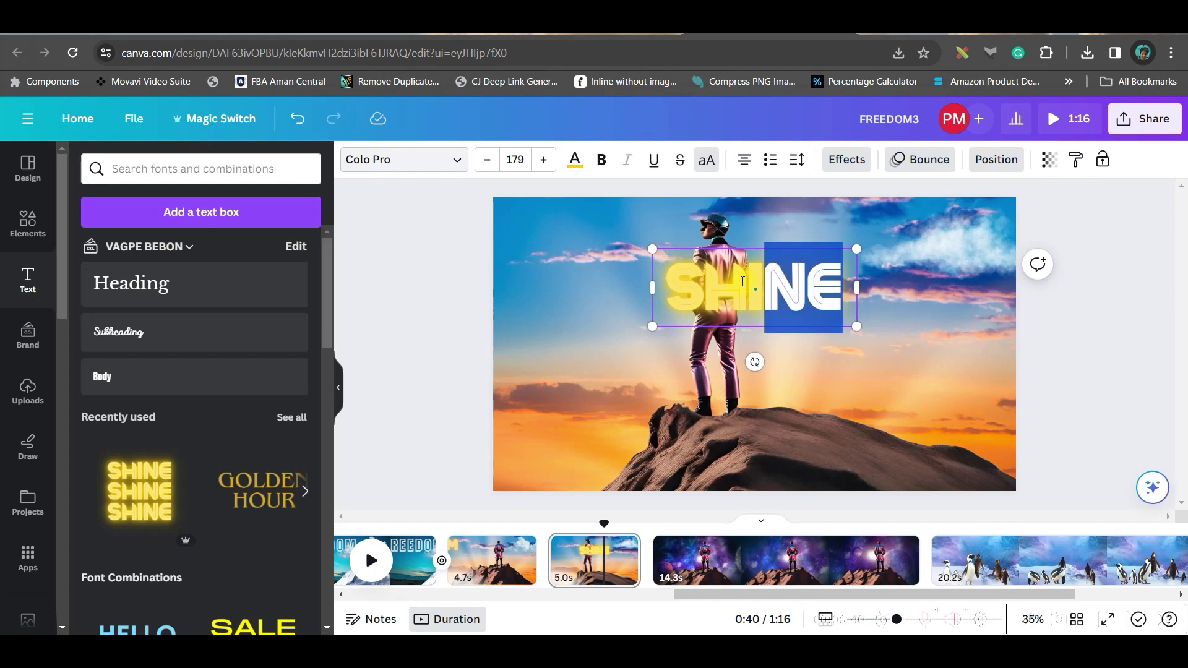
pyautogui.write('FREEDOM')
pyautogui.click(796, 160)
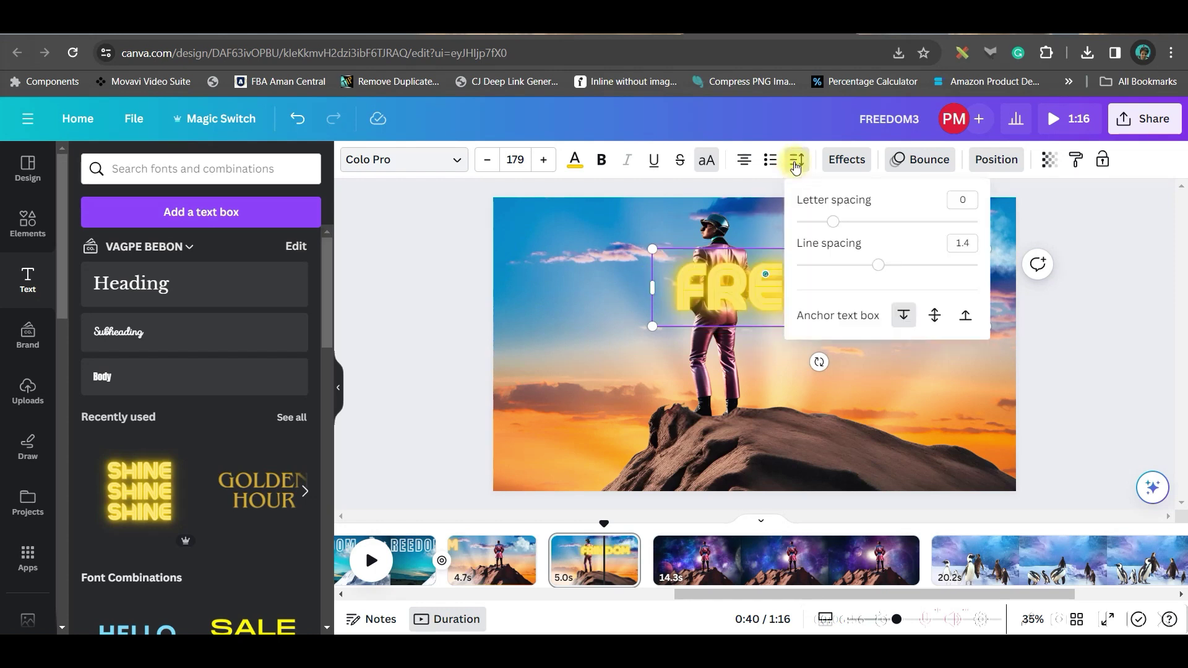
pyautogui.moveTo(841, 228); pyautogui.dragTo(864, 232)
pyautogui.moveTo(767, 306); pyautogui.dragTo(457, 335)
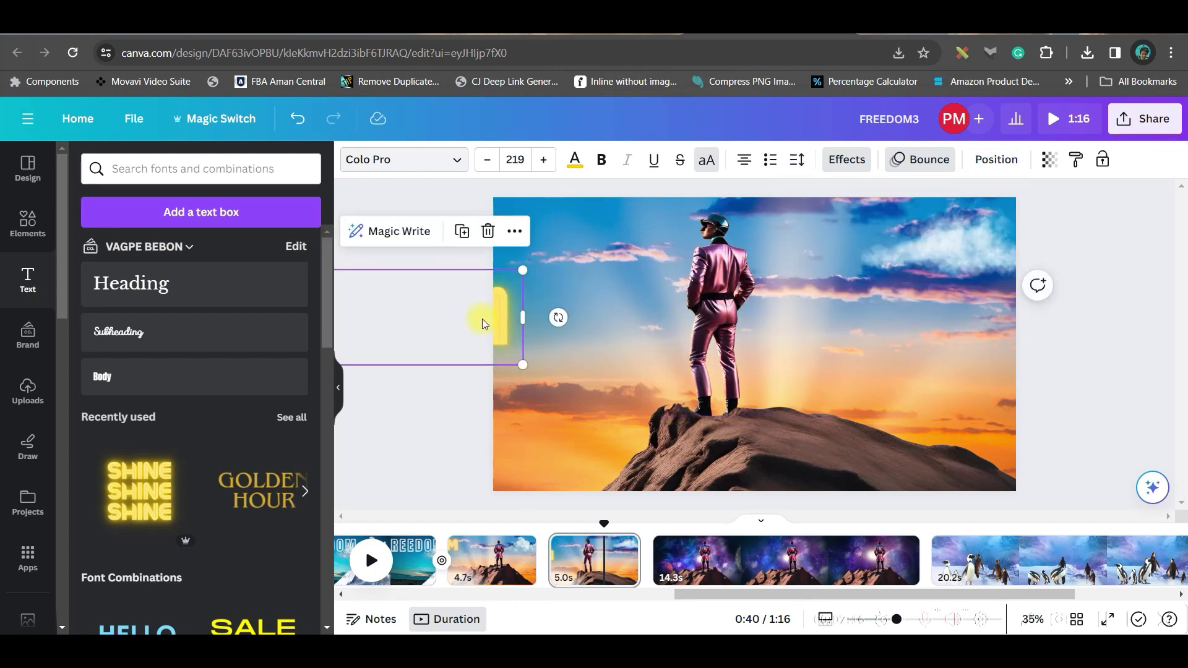
# Record a custom motion path sliding the FREEDOM text rightward from off-page onto the scene.
pyautogui.click(925, 162)
pyautogui.click(210, 220)
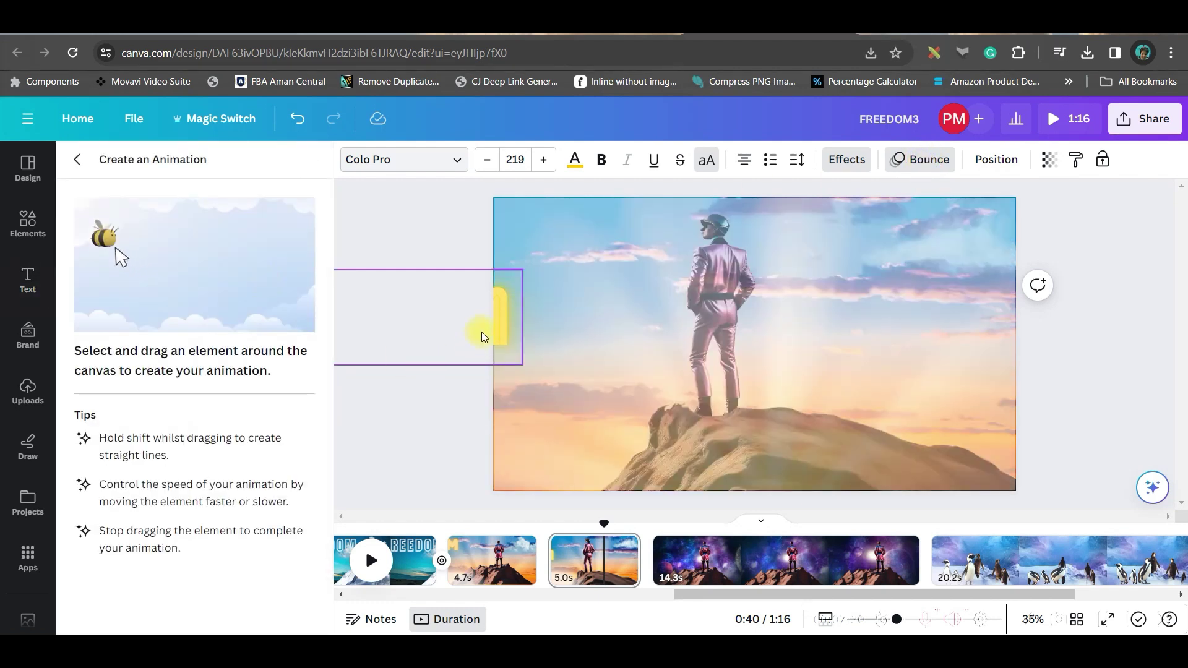
pyautogui.moveTo(494, 329); pyautogui.dragTo(787, 342)
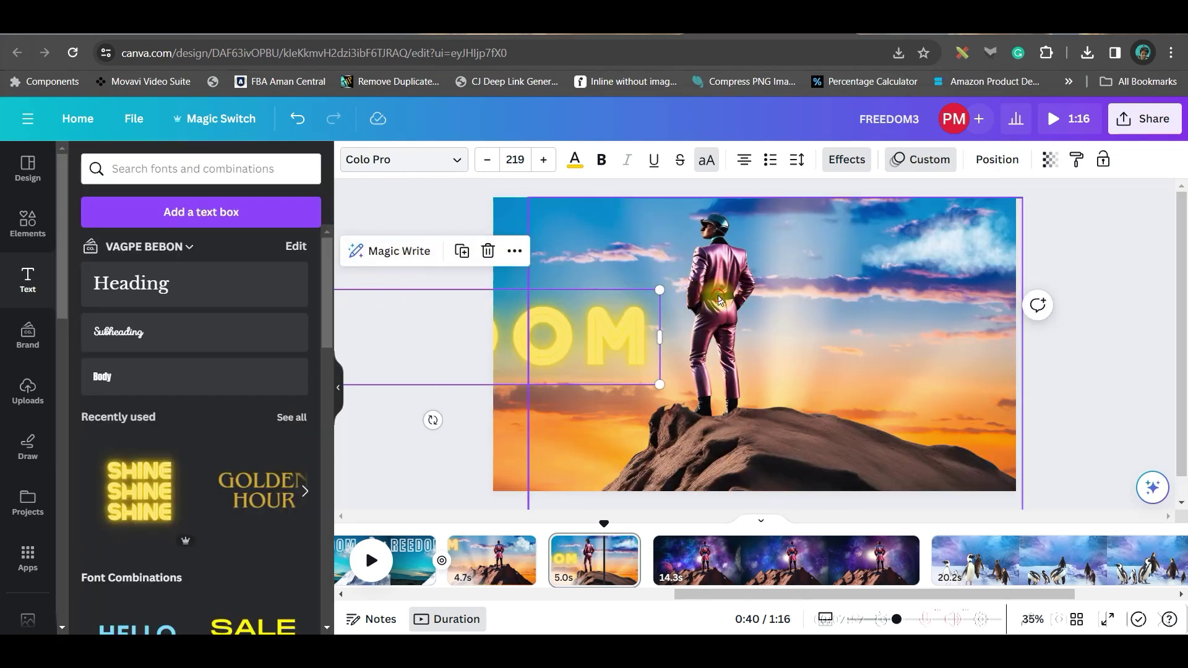
pyautogui.click(719, 301)
pyautogui.click(480, 332)
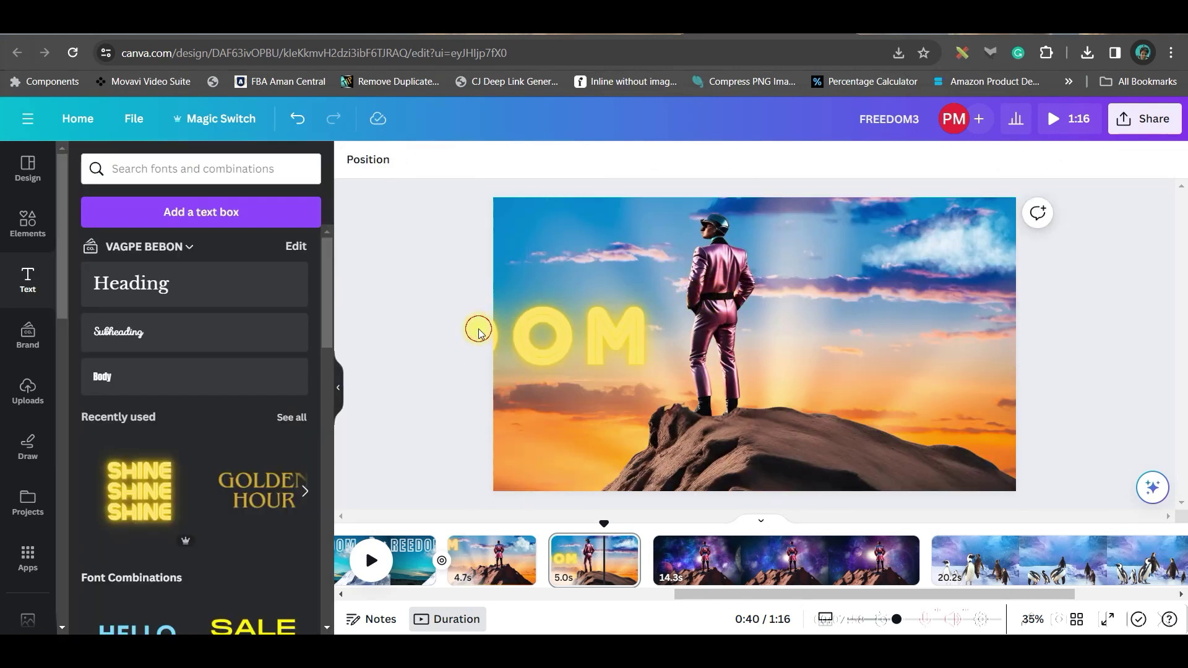
pyautogui.click(519, 324)
# Move the FREEDOM layer to the third slot, behind the man and cloud.
pyautogui.click(973, 162)
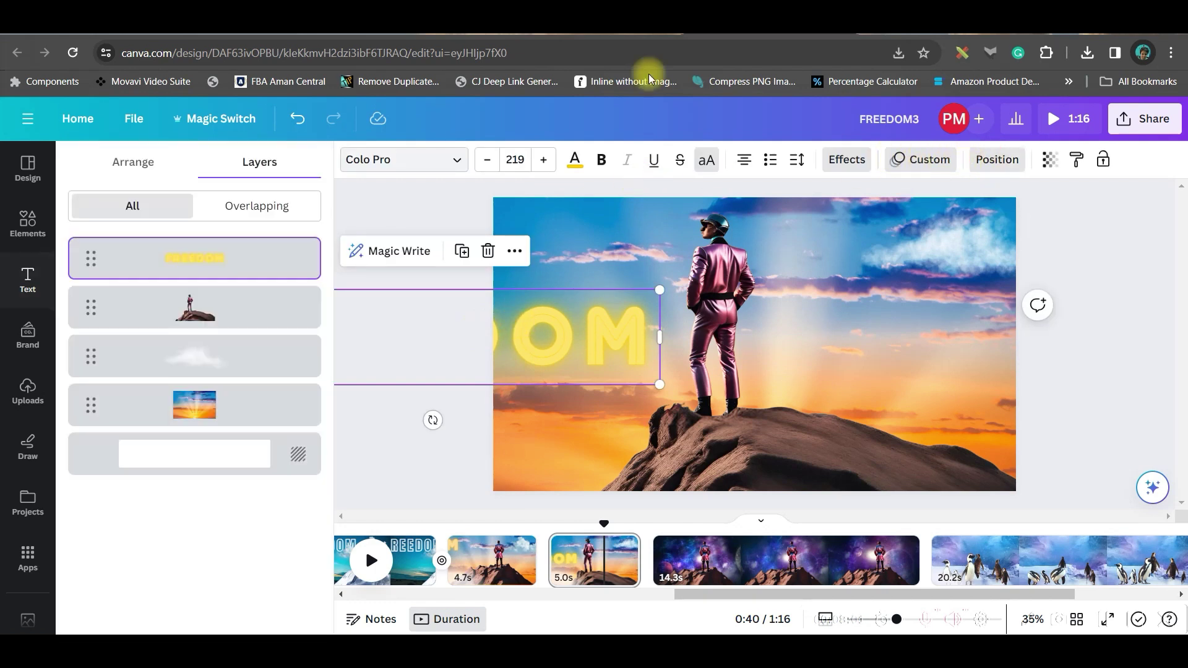
pyautogui.moveTo(229, 263)
pyautogui.mouseDown()
pyautogui.moveTo(222, 390)
pyautogui.moveTo(222, 372)
pyautogui.mouseUp()
pyautogui.click(552, 344)
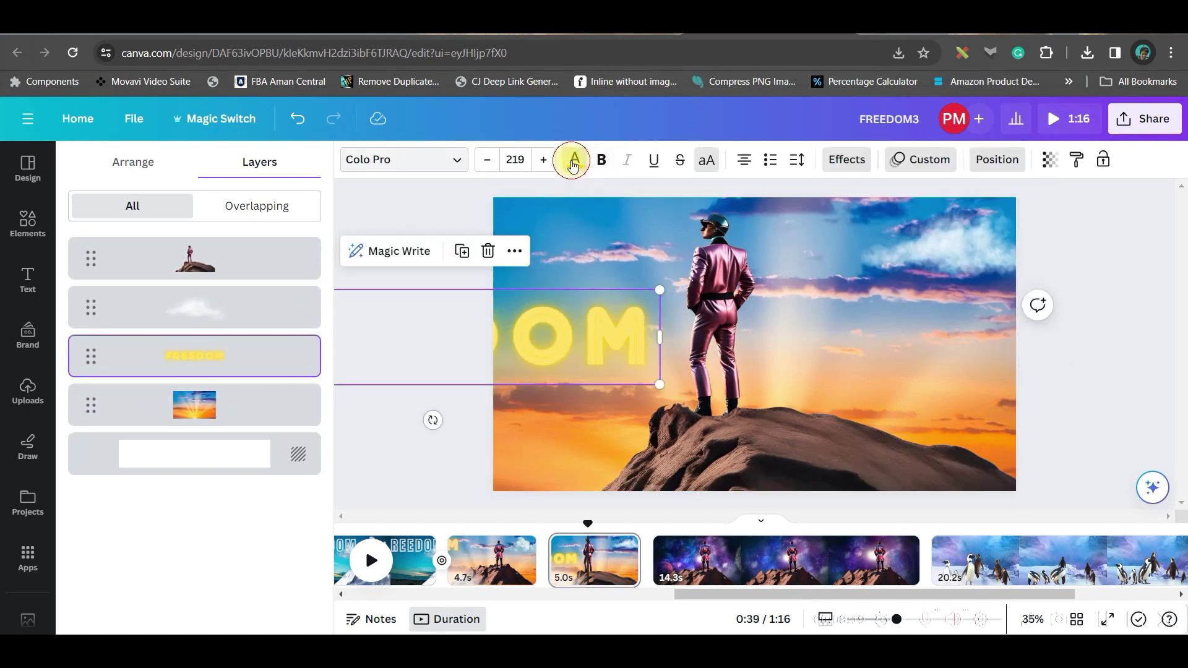
# Recolour the FREEDOM text with the light blue photo colour.
pyautogui.click(572, 162)
pyautogui.click(120, 511)
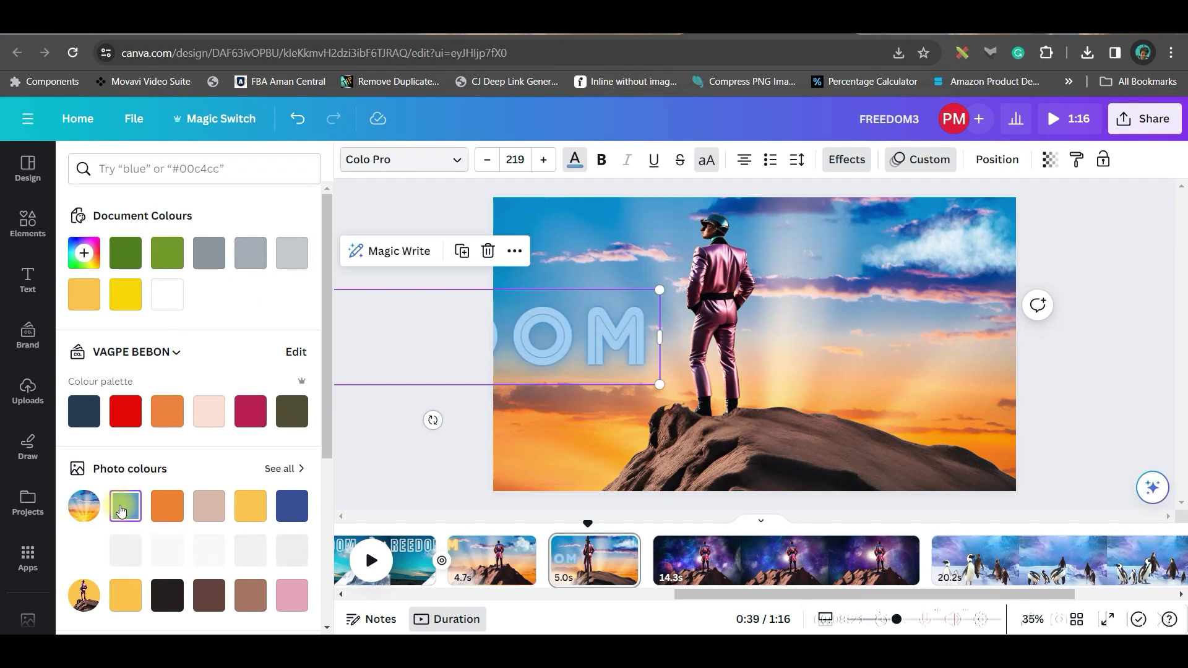
pyautogui.scroll(-2, 183, 408)
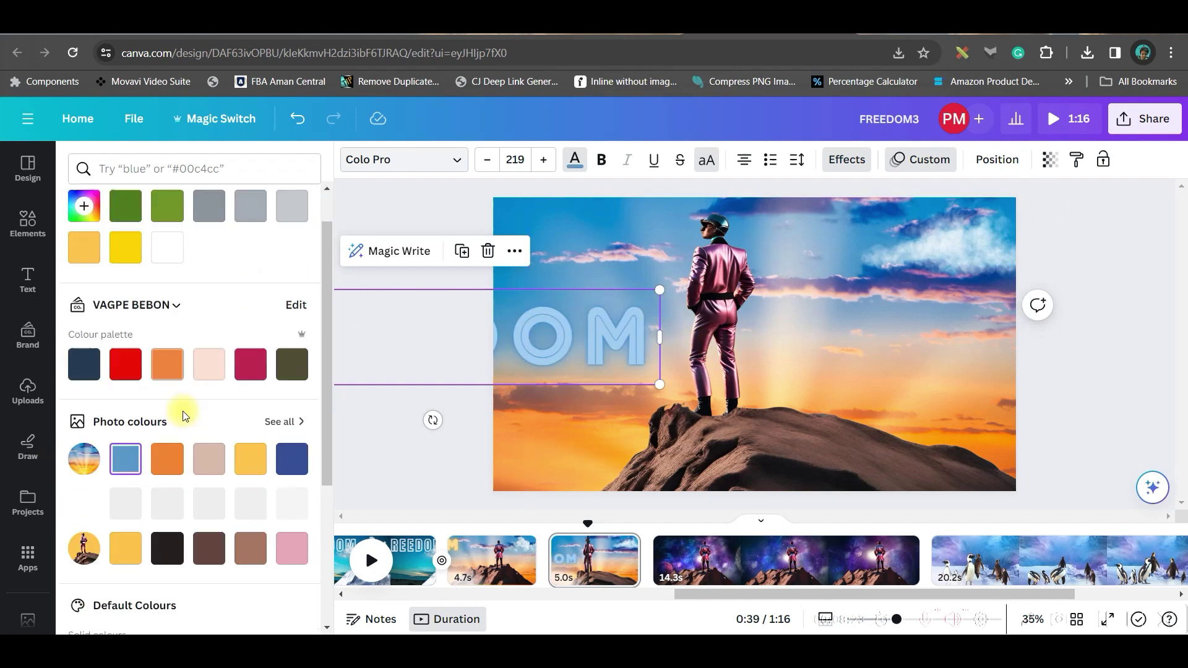
pyautogui.scroll(-3, 123, 418)
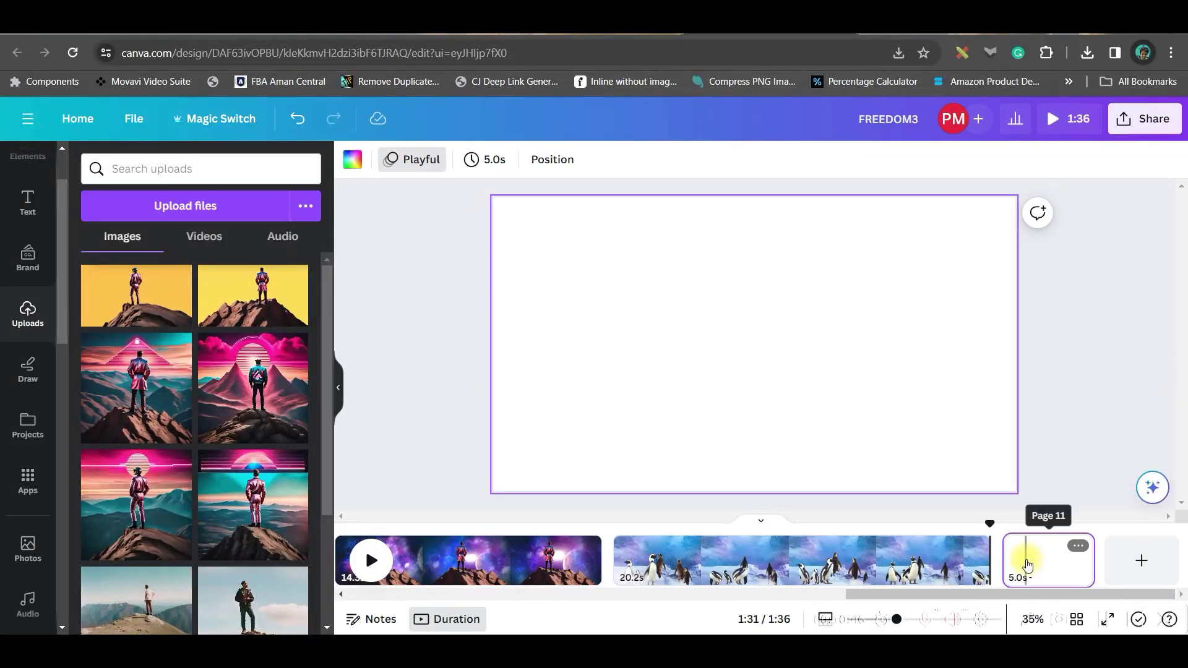
# Search stock videos for 'Snowing' and add the snowy forest clip to the blank last page.
pyautogui.scroll(-3, 18, 565)
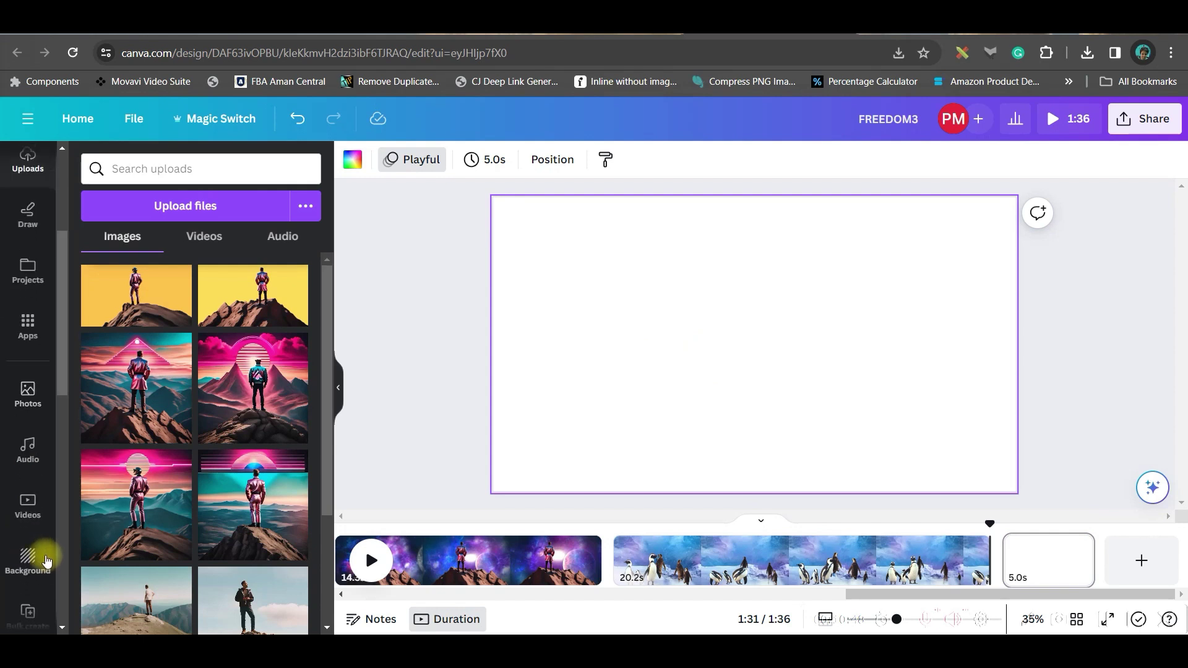
pyautogui.click(24, 518)
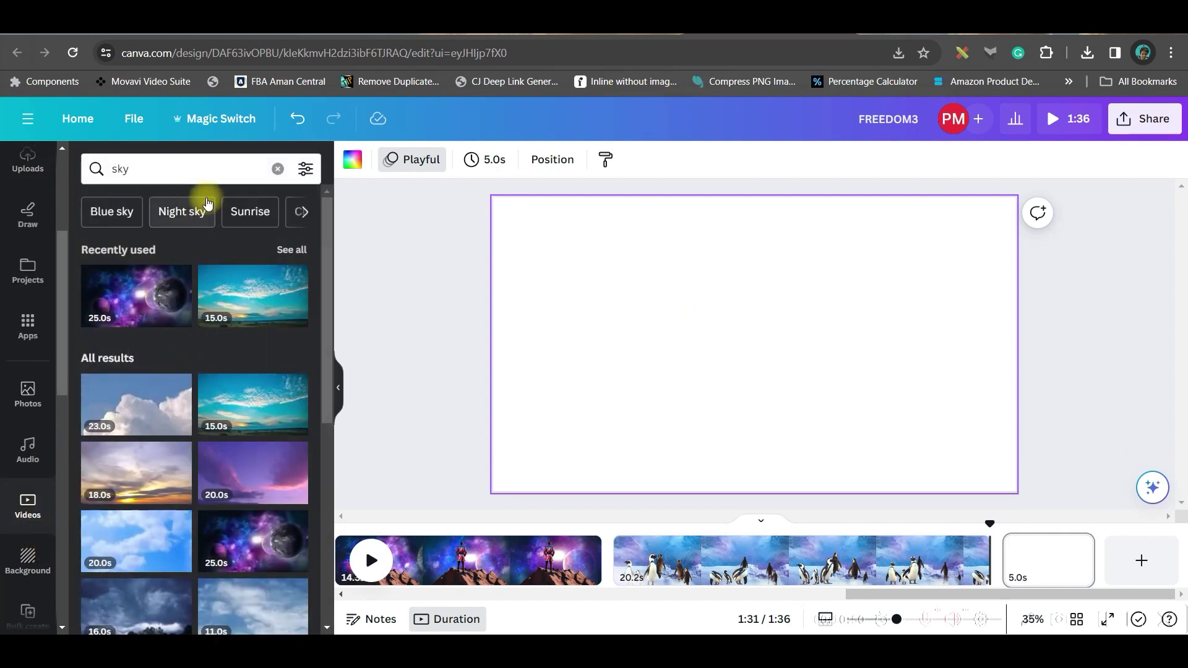
pyautogui.click(209, 157)
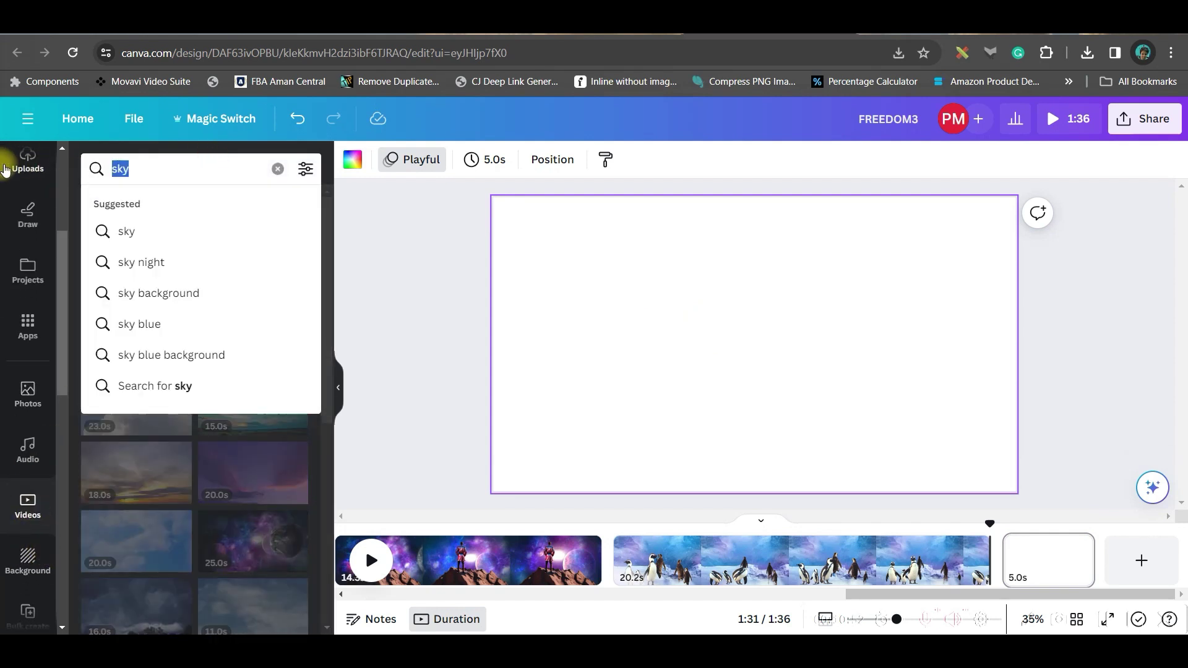
pyautogui.write('Snowing')
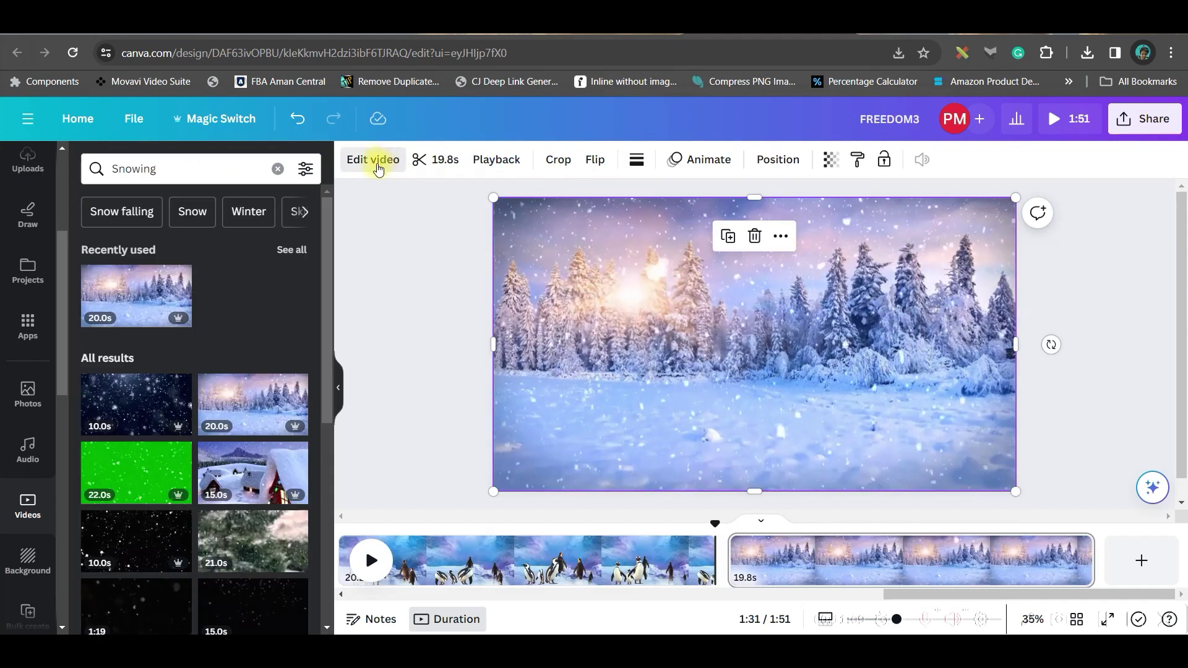
# Try the Peony filter preset on the snowy forest video.
pyautogui.click(379, 167)
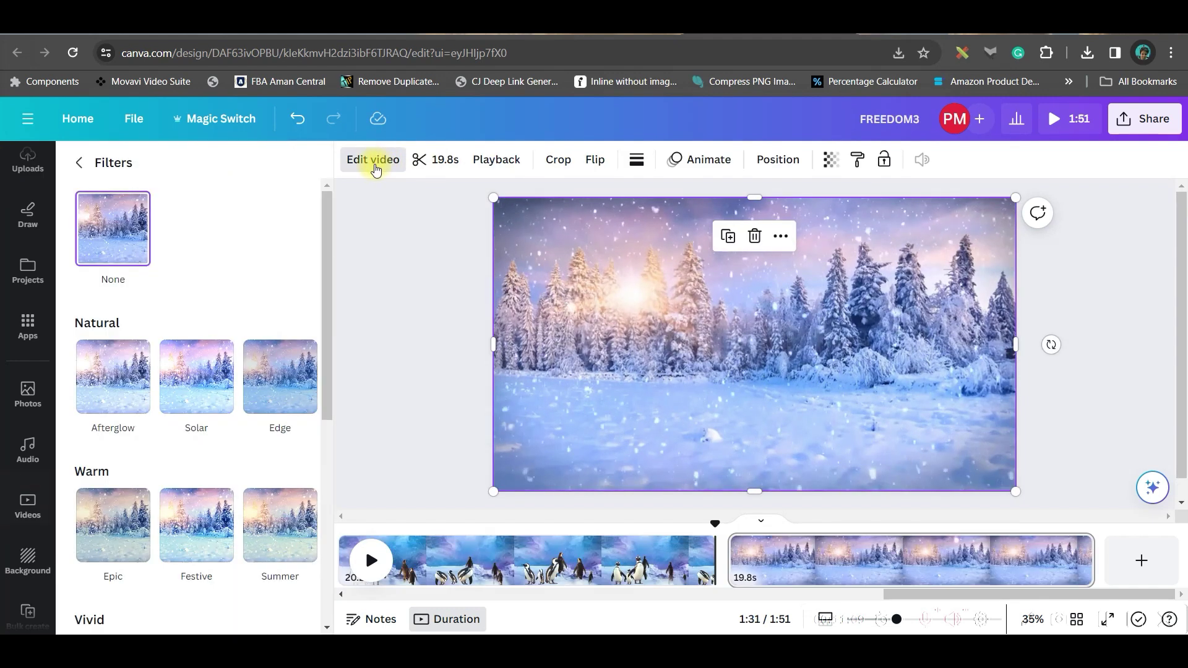
pyautogui.scroll(-1, 270, 424)
pyautogui.scroll(-3, 146, 456)
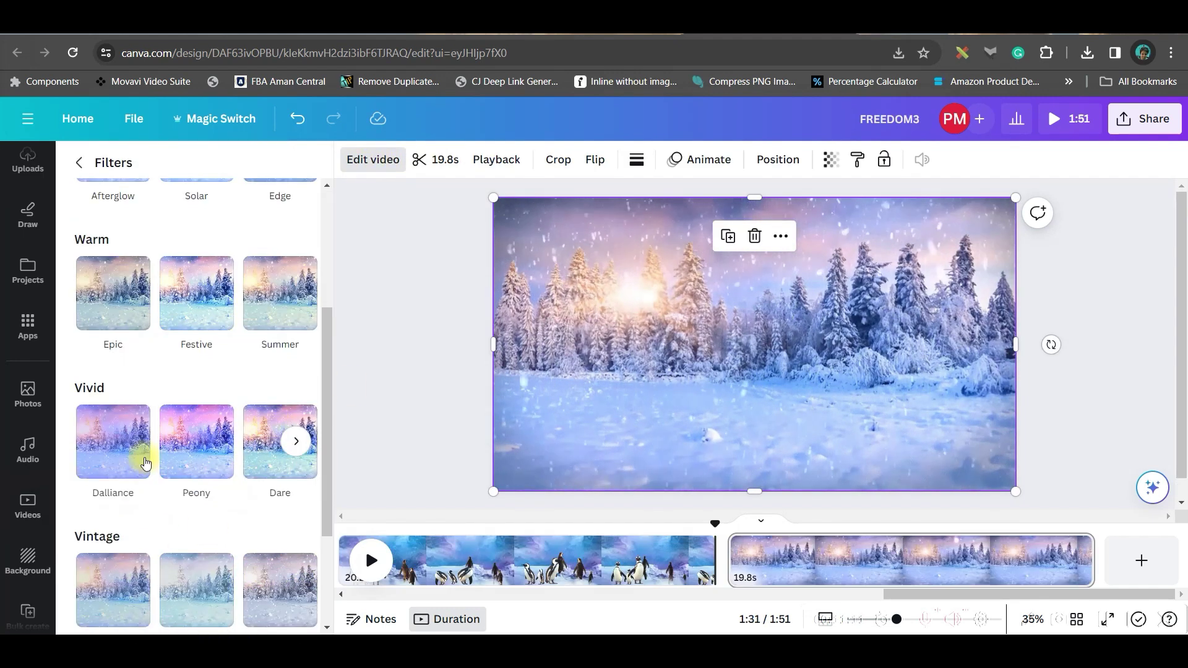
pyautogui.click(205, 446)
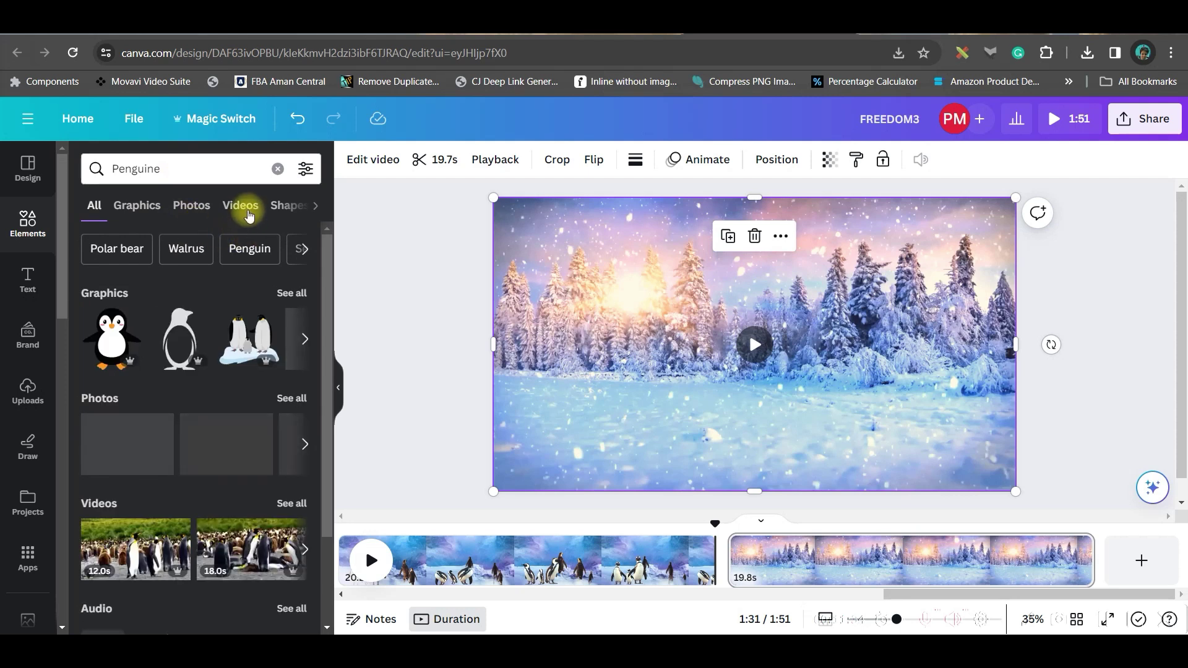
# Narrow the 'Penguine' element results to videos and browse the penguin clips.
pyautogui.click(250, 215)
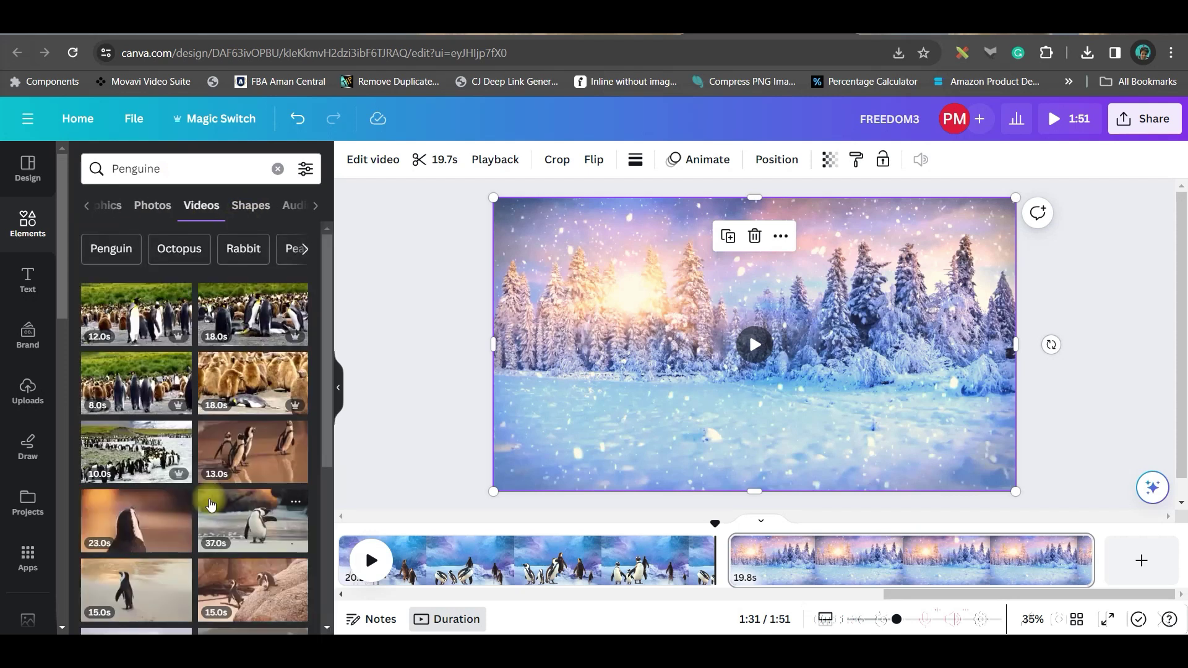
pyautogui.scroll(-3, 267, 525)
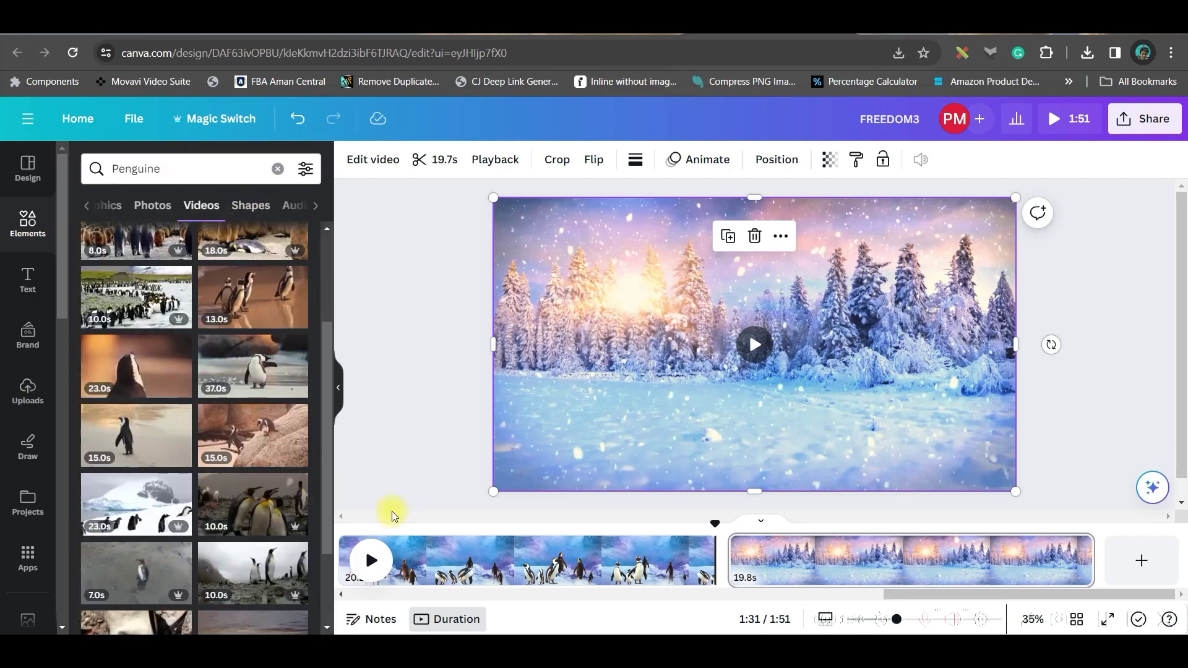
pyautogui.scroll(-2, 273, 498)
pyautogui.scroll(-3, 255, 538)
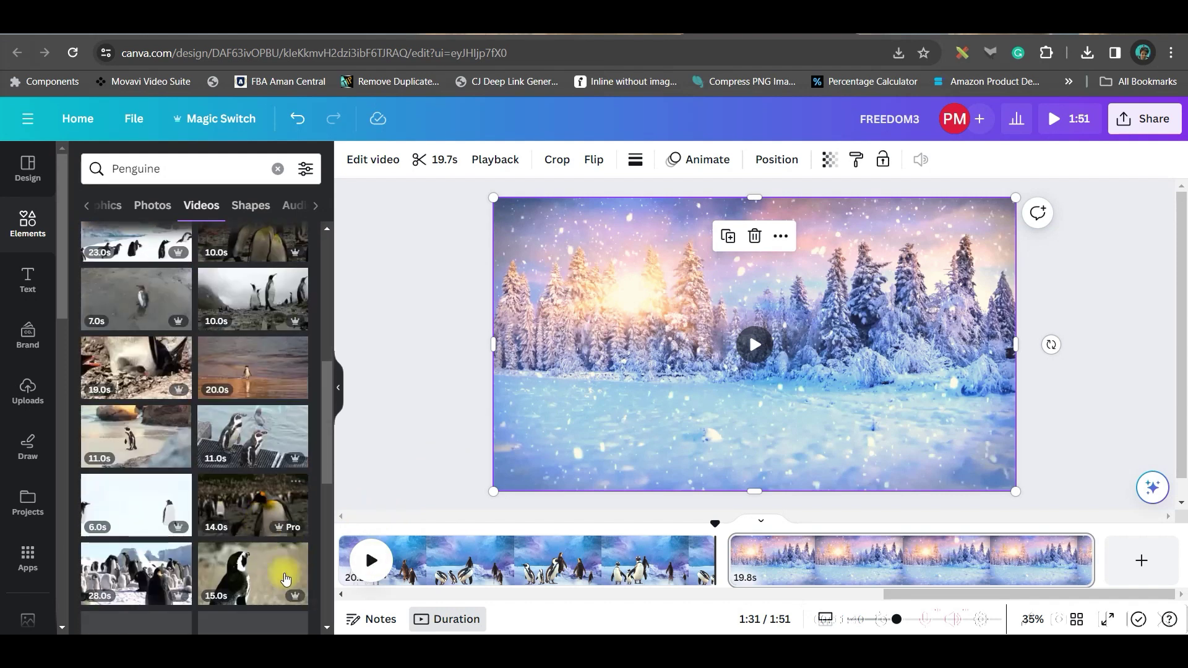
# Add the white-background penguin clip onto the snowy page and glance at its filters.
pyautogui.click(136, 505)
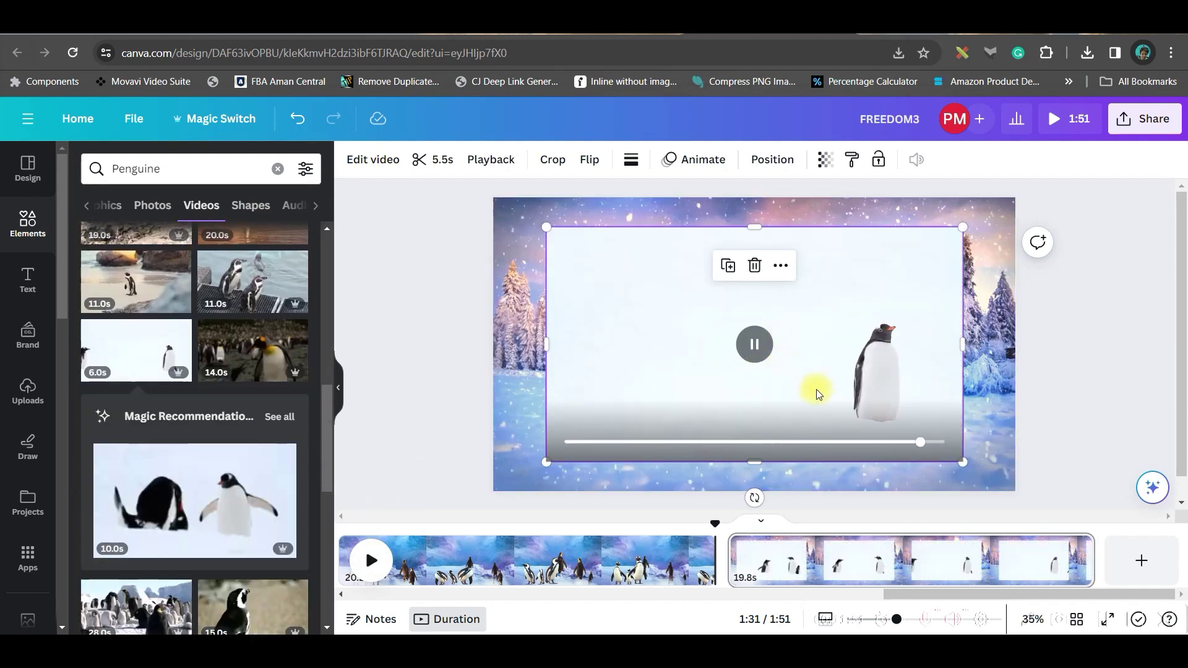
pyautogui.click(372, 161)
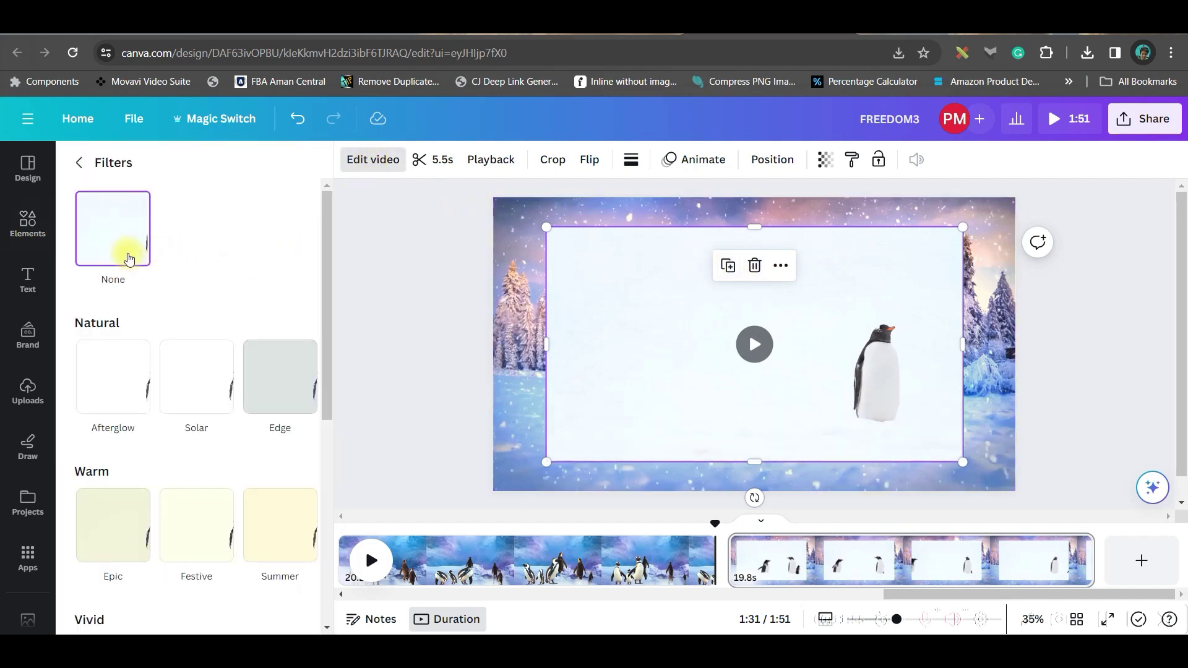
pyautogui.click(72, 167)
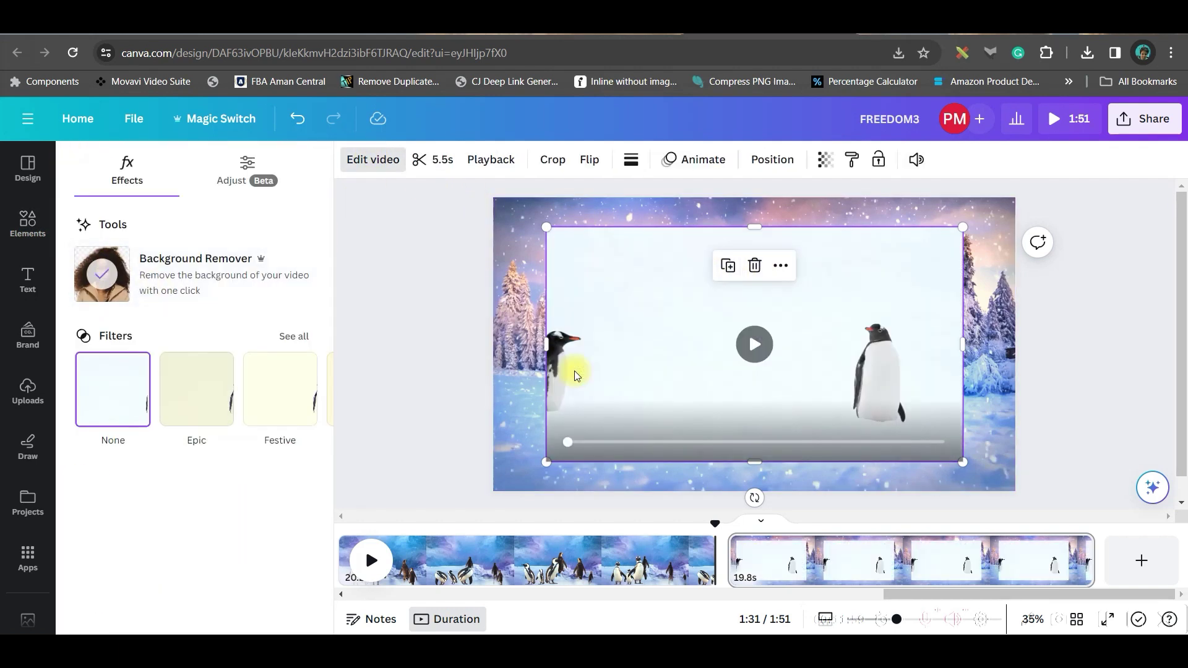
# Move the penguin video to the left page edge, flip it horizontally and enlarge it.
pyautogui.moveTo(819, 354); pyautogui.dragTo(790, 399)
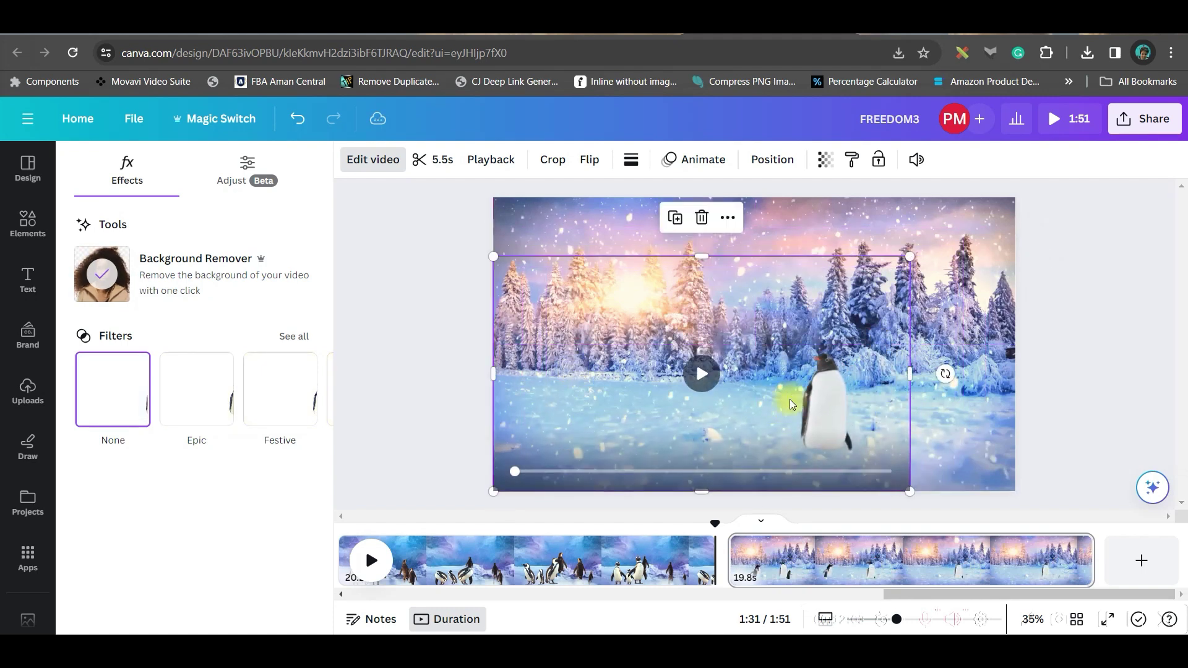
pyautogui.click(578, 161)
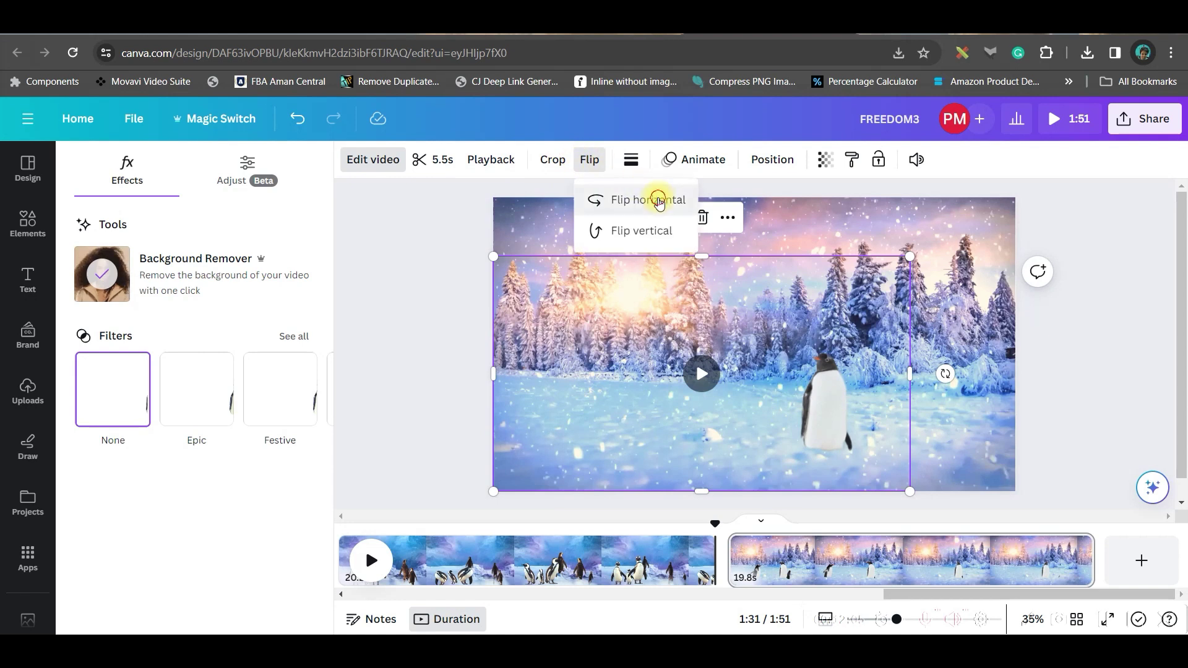
pyautogui.click(653, 198)
pyautogui.moveTo(917, 256); pyautogui.dragTo(1054, 181)
pyautogui.click(247, 170)
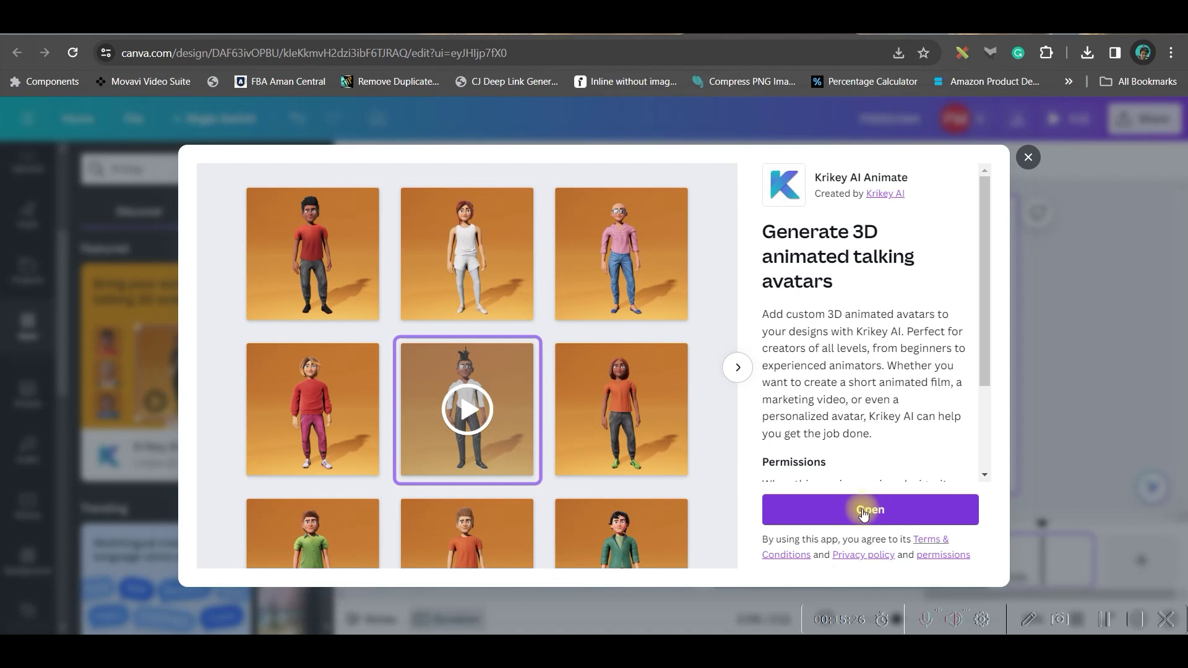
# In Krikey AI Animate, choose a different avatar and set its animation to Dance 1.
pyautogui.click(861, 511)
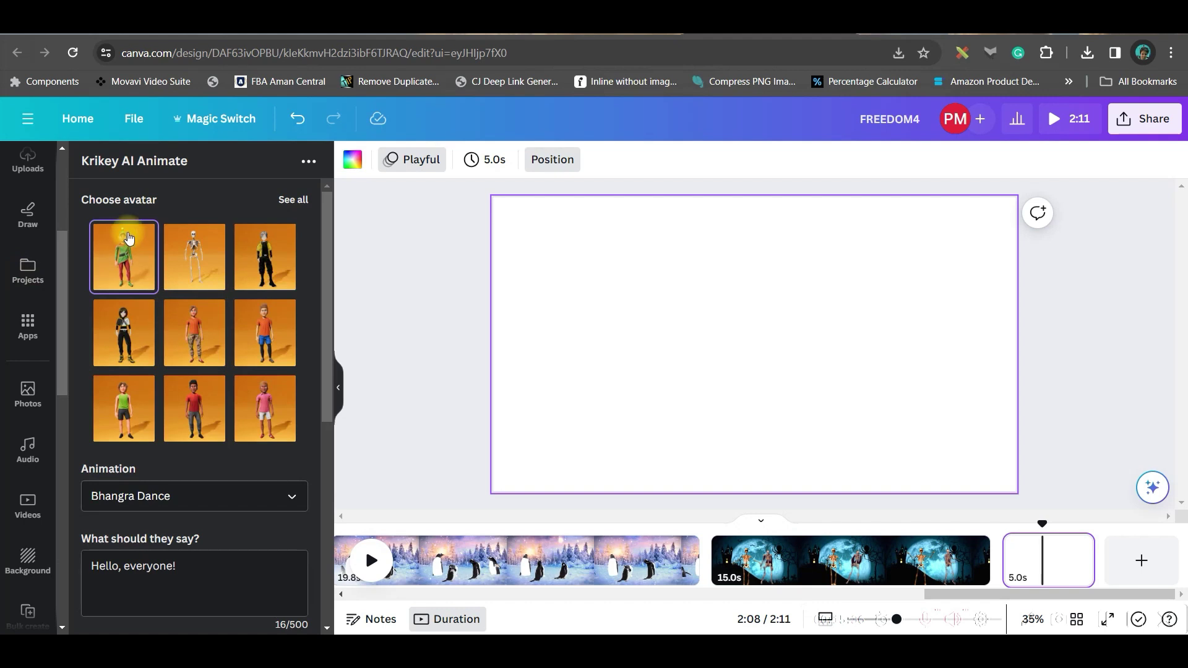
pyautogui.scroll(-4, 254, 324)
pyautogui.scroll(4, 255, 324)
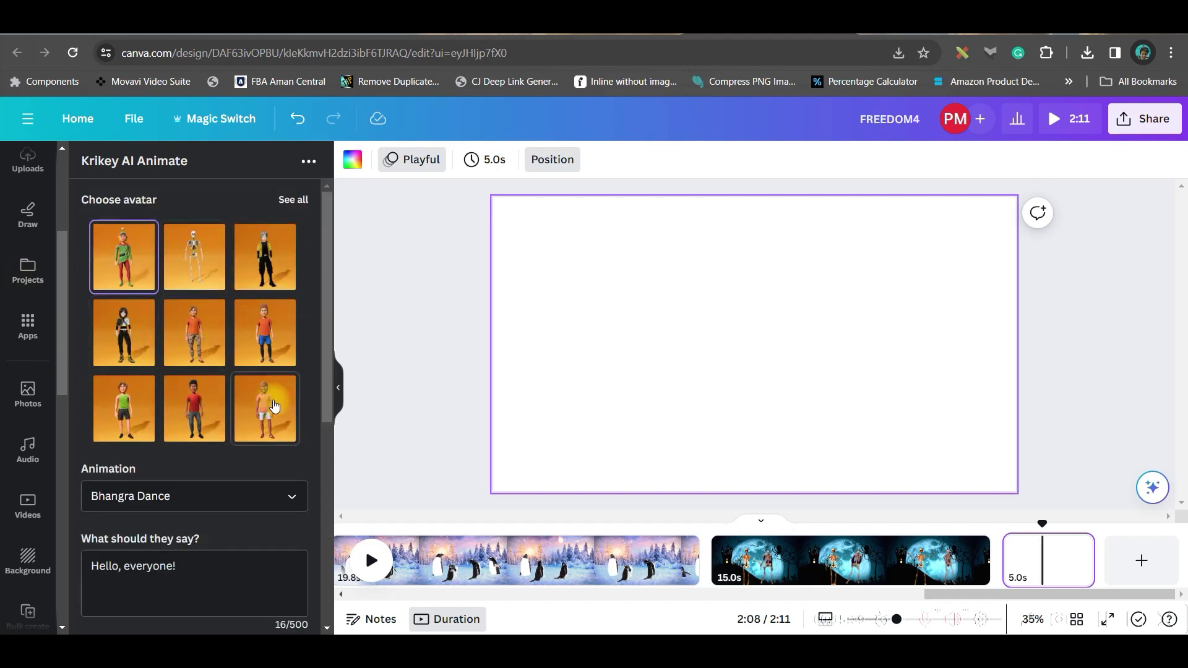
pyautogui.click(293, 199)
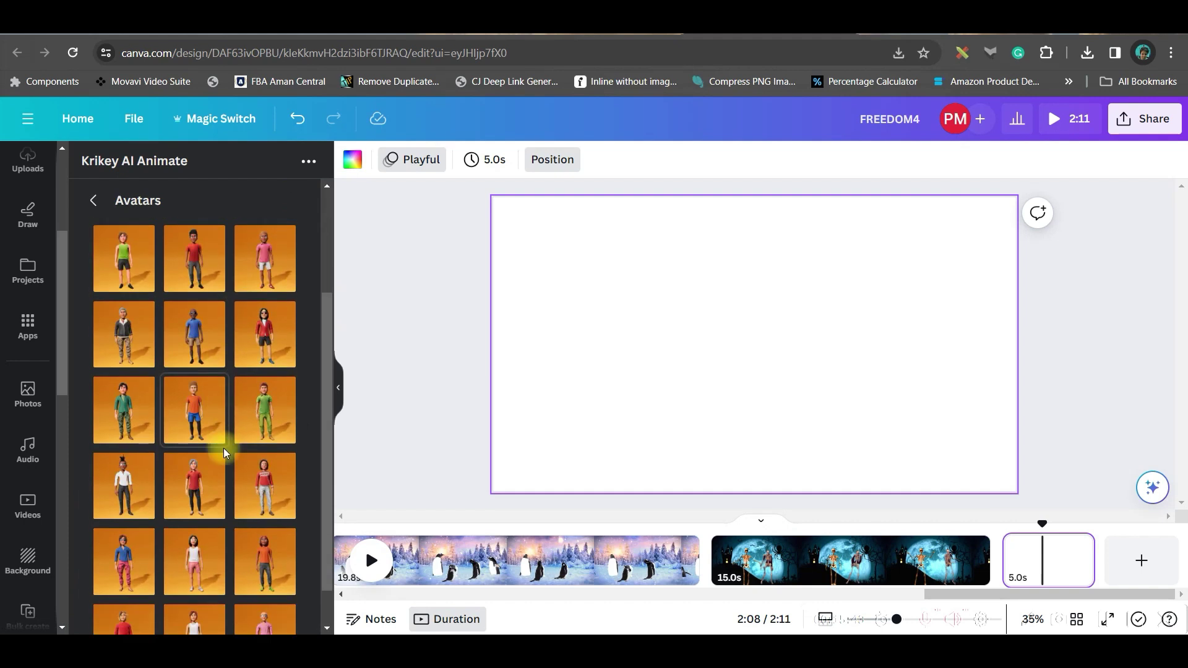
pyautogui.click(232, 447)
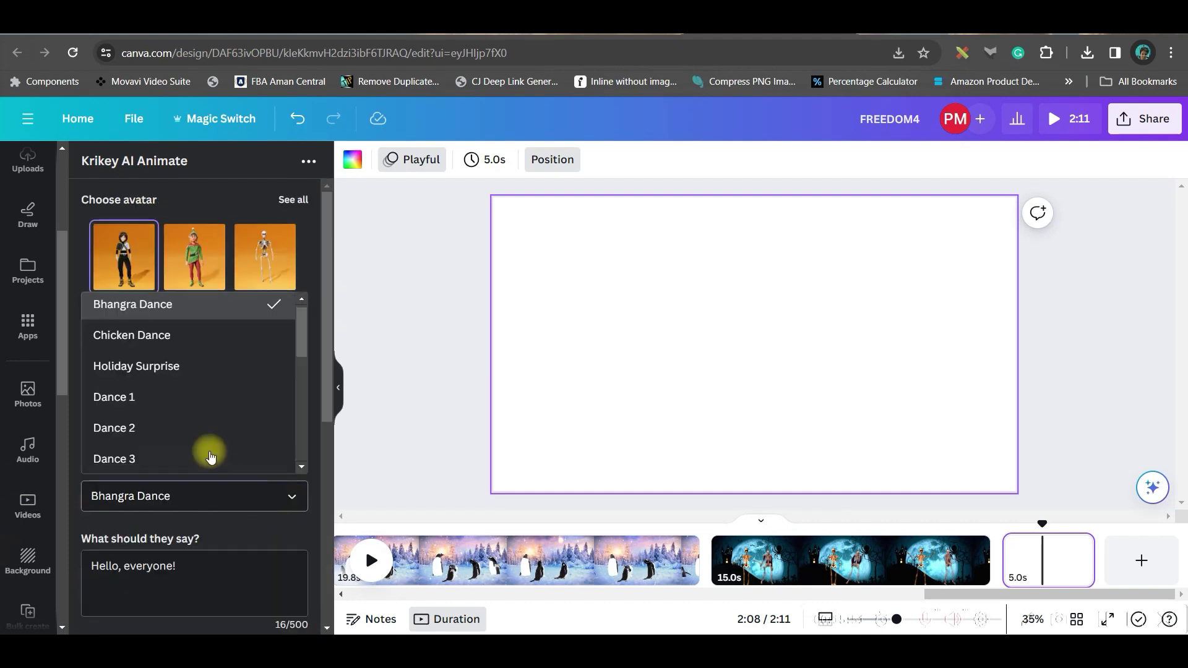
pyautogui.click(160, 394)
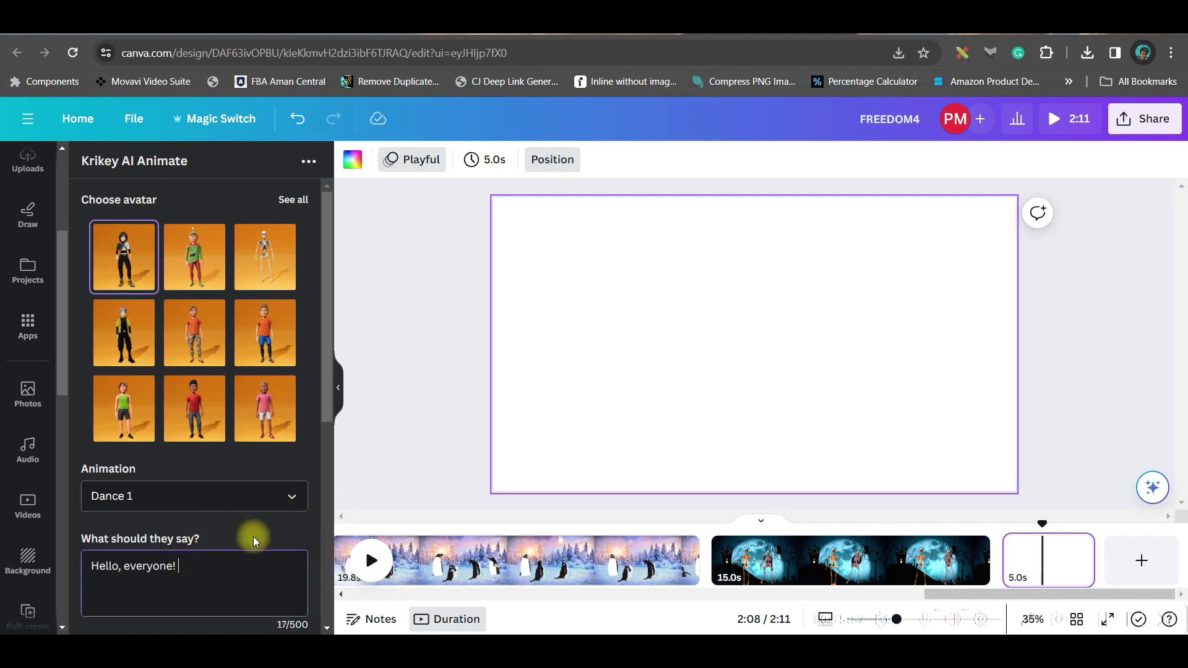
# Change the spoken line to end 'I'm Pat! How do I look?' with a British English accent.
pyautogui.write("I'm Pat! How do I look?")
pyautogui.scroll(-4, 199, 468)
pyautogui.click(205, 456)
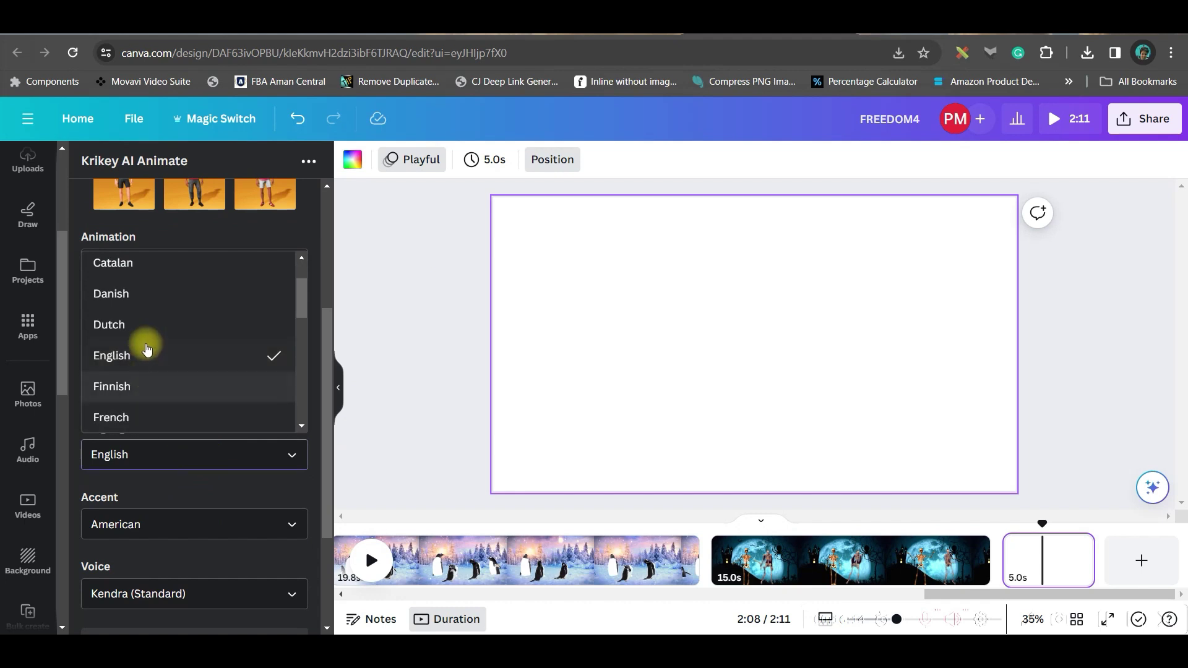
pyautogui.click(185, 524)
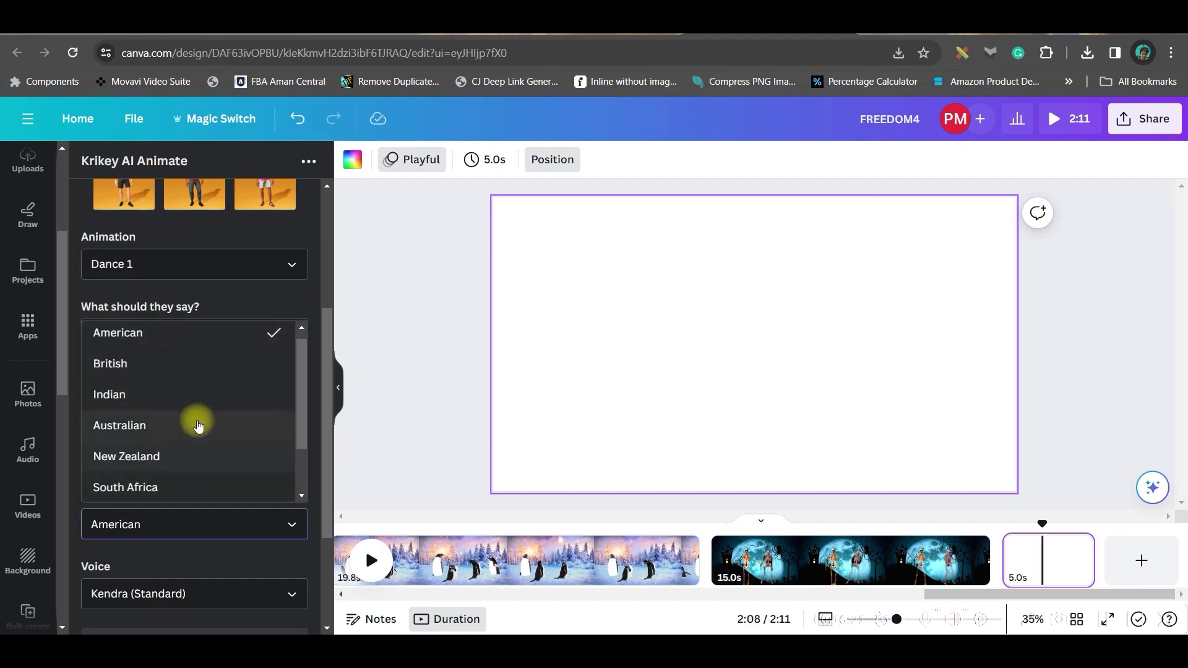
pyautogui.click(184, 365)
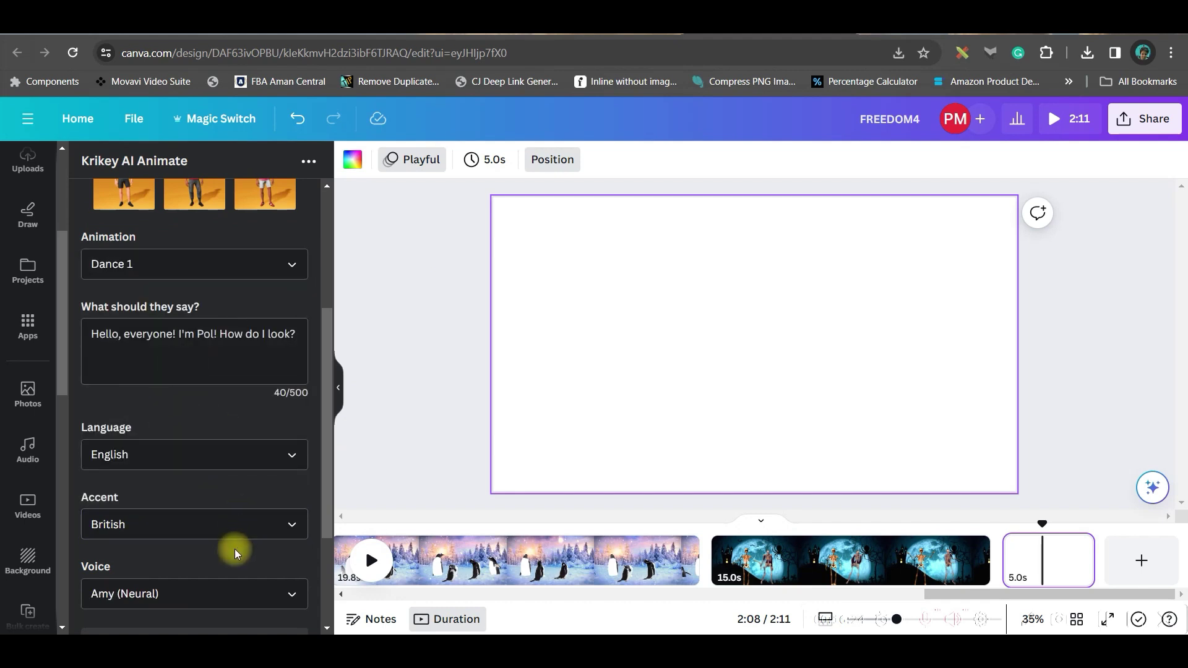
# Pick the Emma (Neural) voice, preview the line and generate the dancing avatar.
pyautogui.scroll(-2, 228, 522)
pyautogui.click(221, 513)
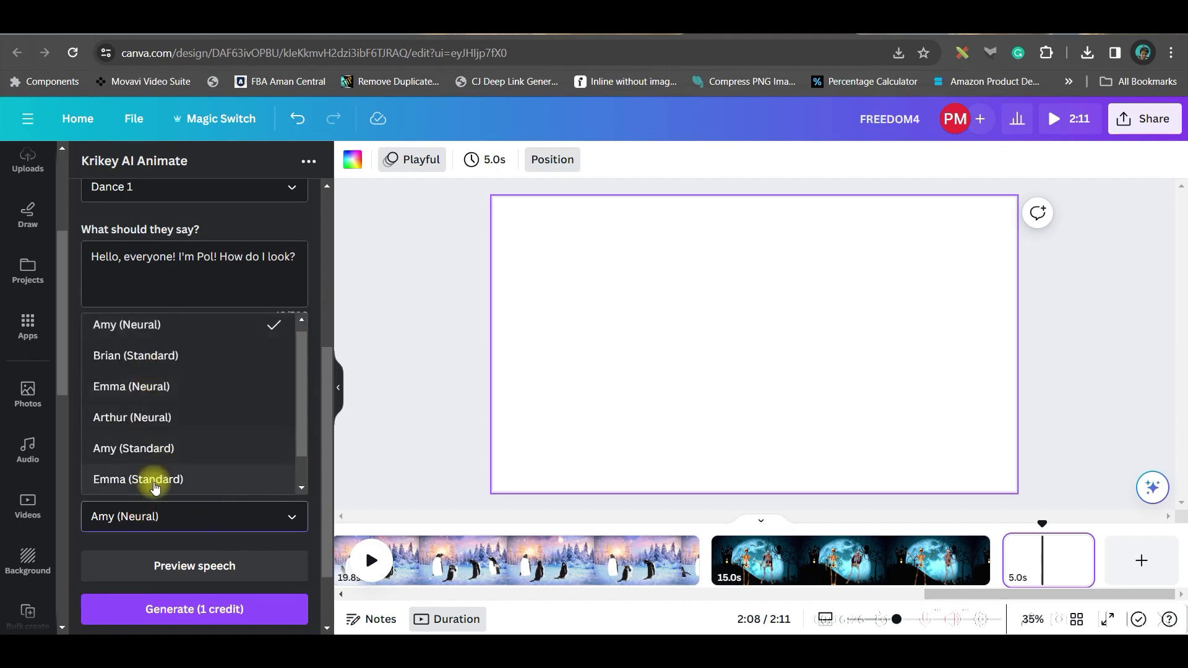
pyautogui.click(147, 391)
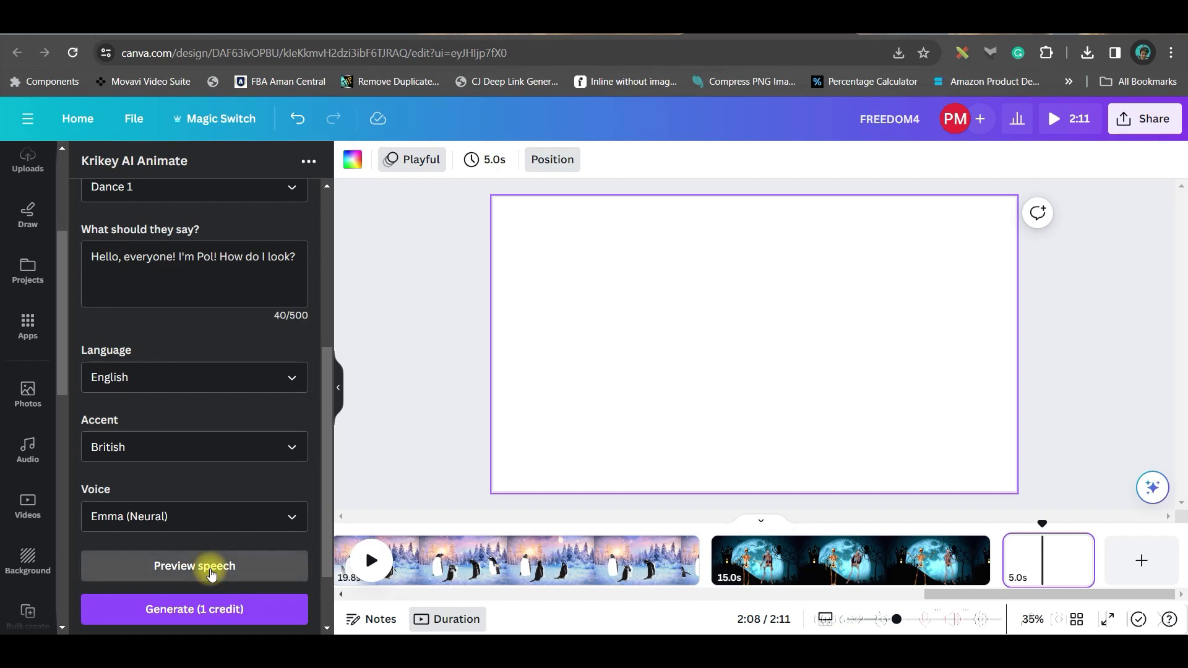
pyautogui.click(211, 572)
pyautogui.click(211, 610)
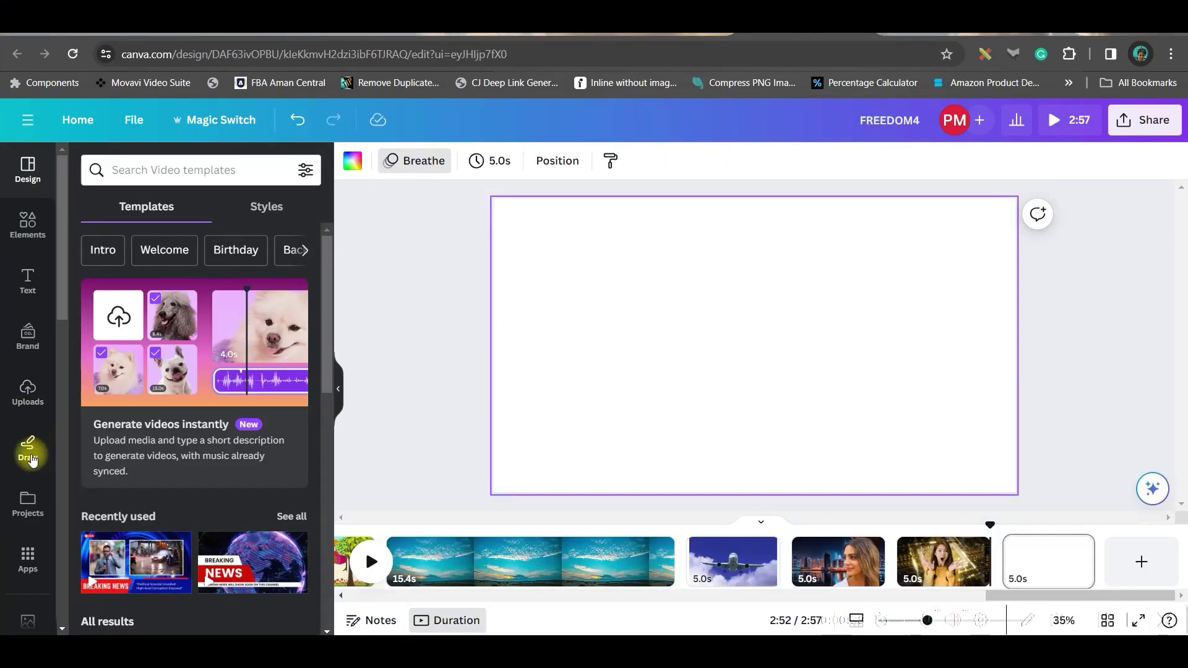
# Scroll down the left sidebar icons beside the empty final page.
pyautogui.scroll(-3, 32, 460)
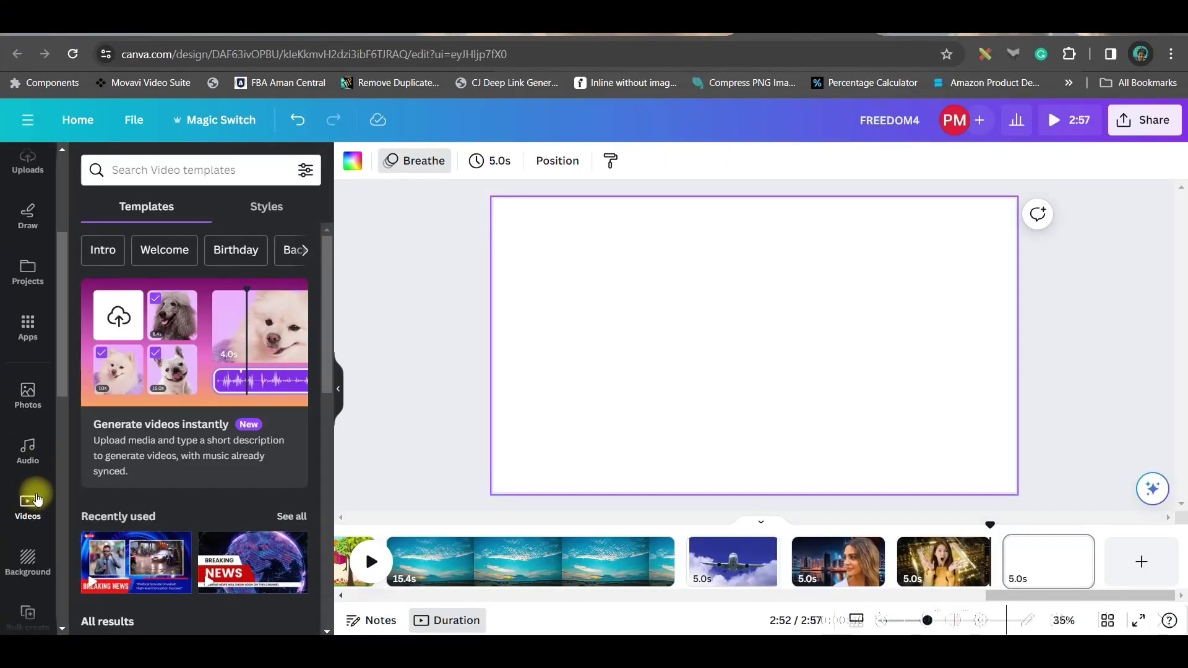
# Search stock photos for 'airplain' and drag the airplane-underside photo onto the sky page.
pyautogui.click(26, 399)
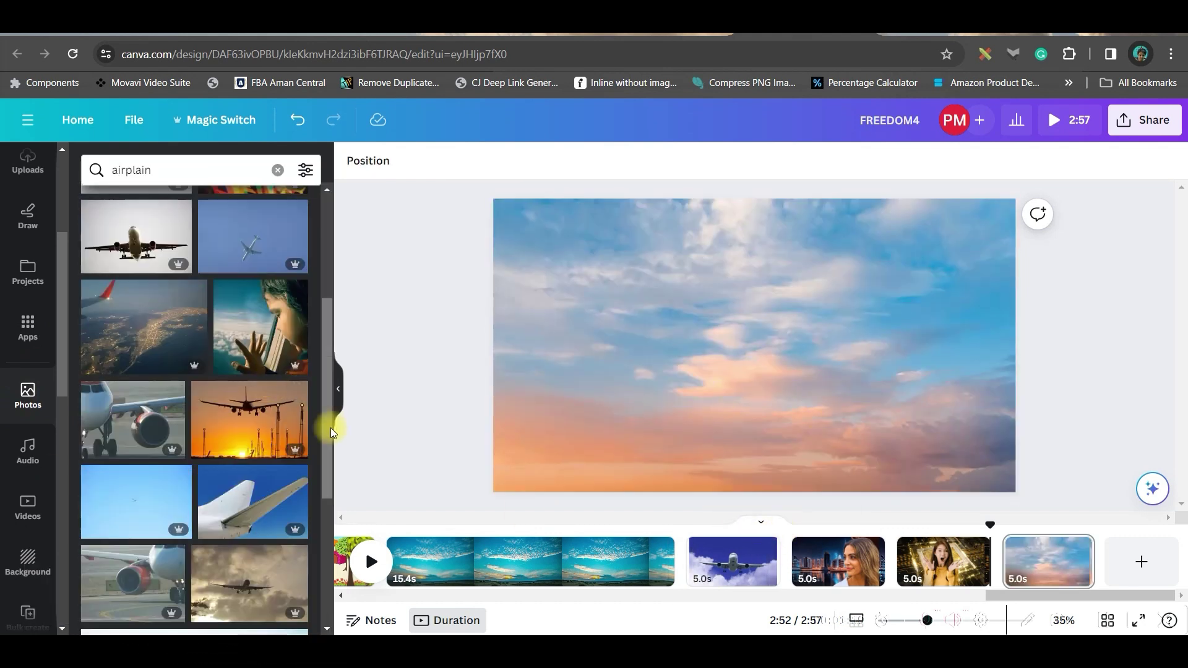
pyautogui.scroll(-5, 276, 456)
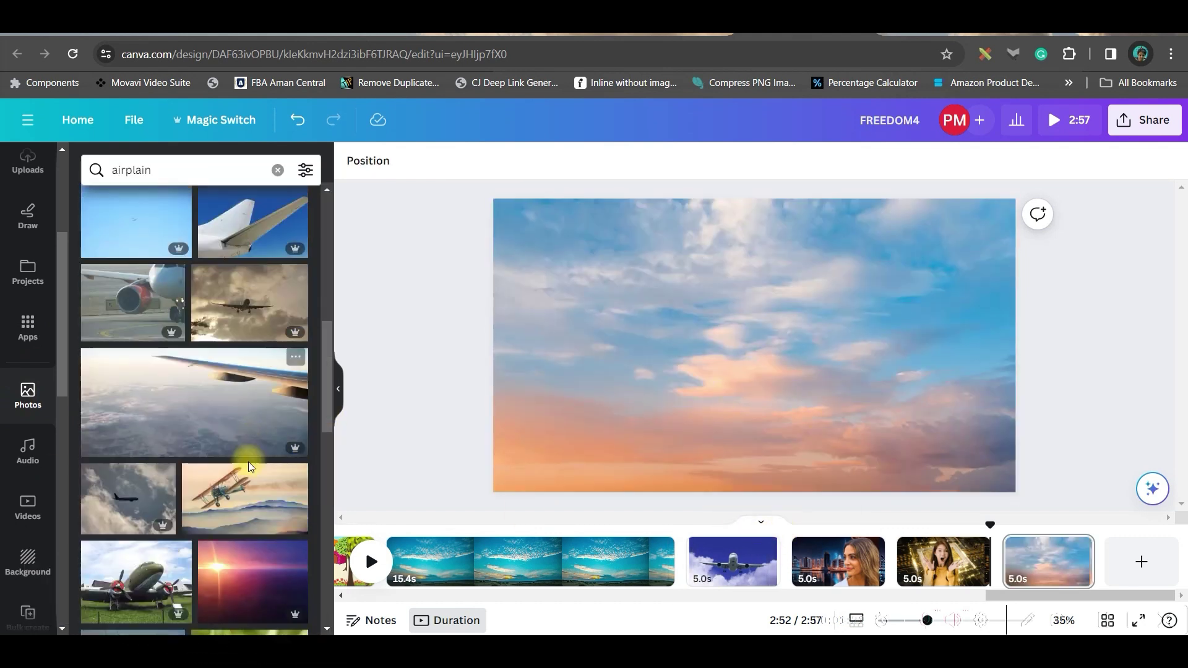
pyautogui.scroll(-5, 276, 493)
pyautogui.moveTo(276, 372); pyautogui.dragTo(817, 394)
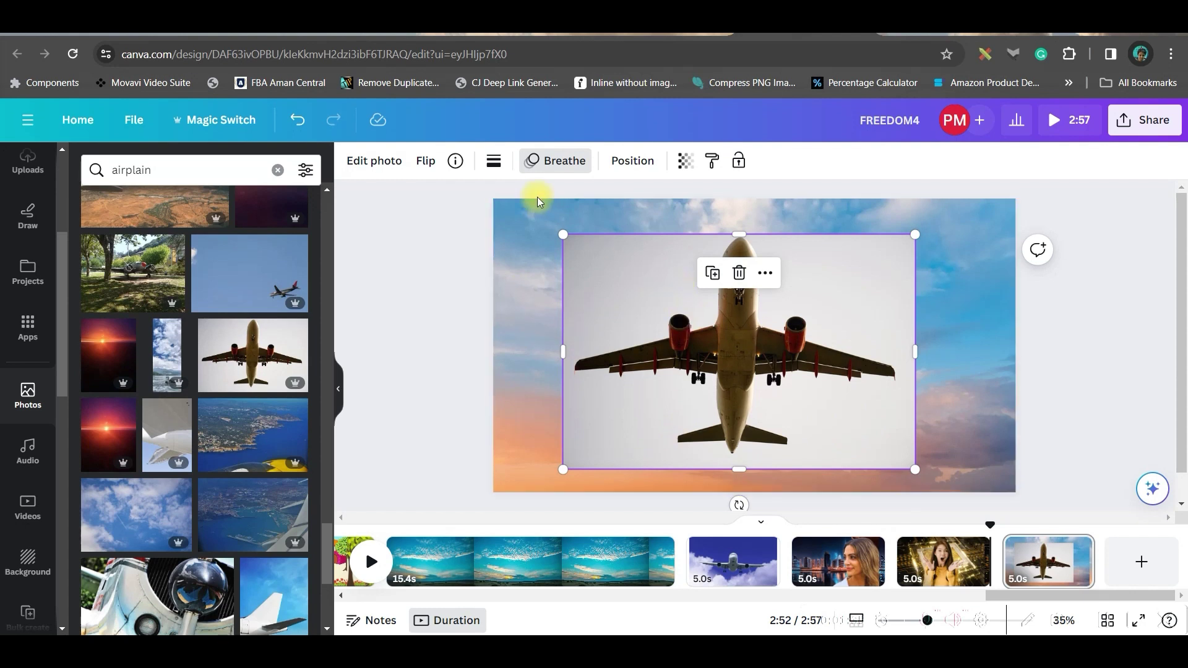
# Cut the airplane out with Magic Grab, delete the grey backdrop and centre the airplane.
pyautogui.click(383, 162)
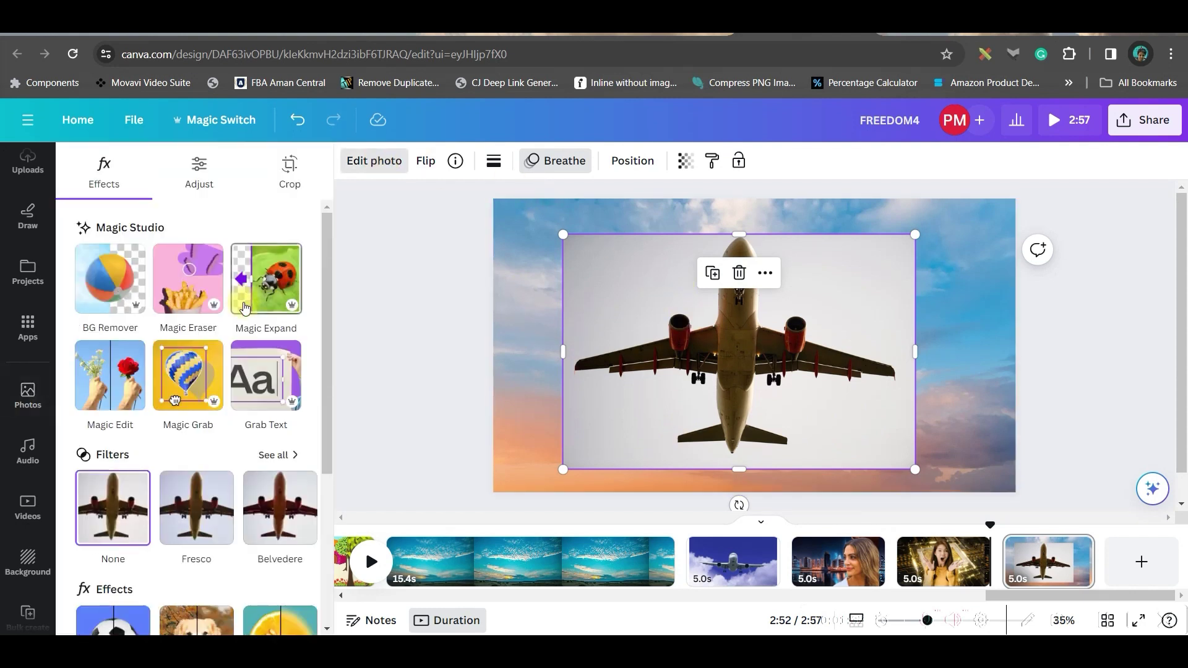
pyautogui.click(188, 391)
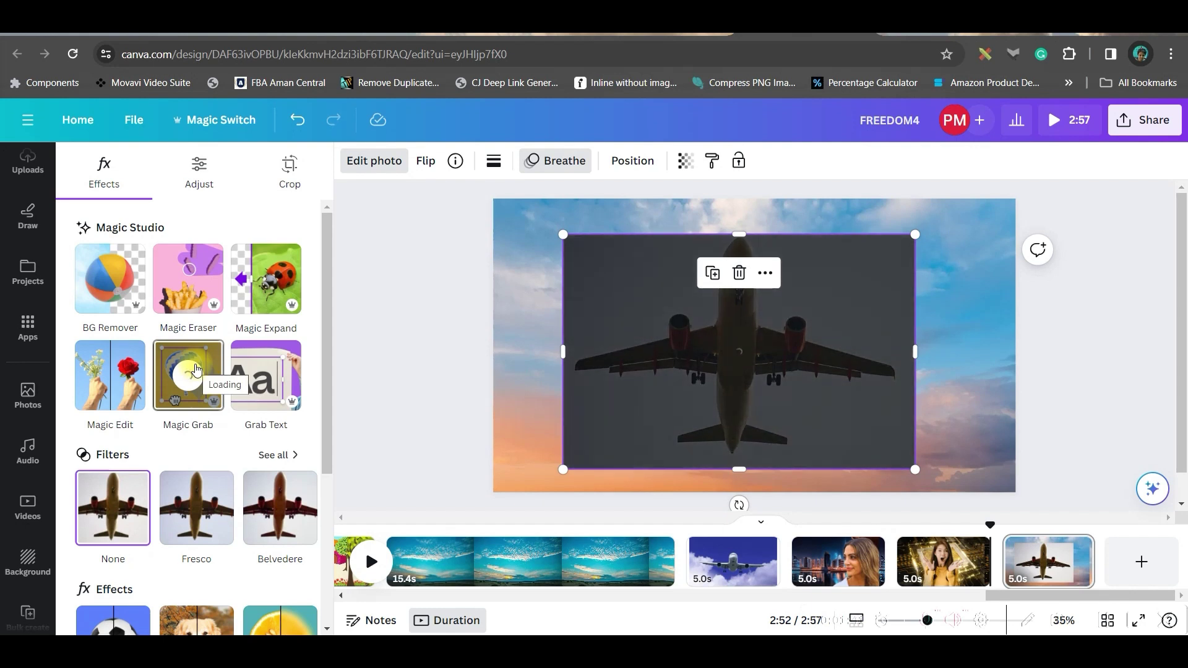
pyautogui.moveTo(728, 334); pyautogui.dragTo(633, 363)
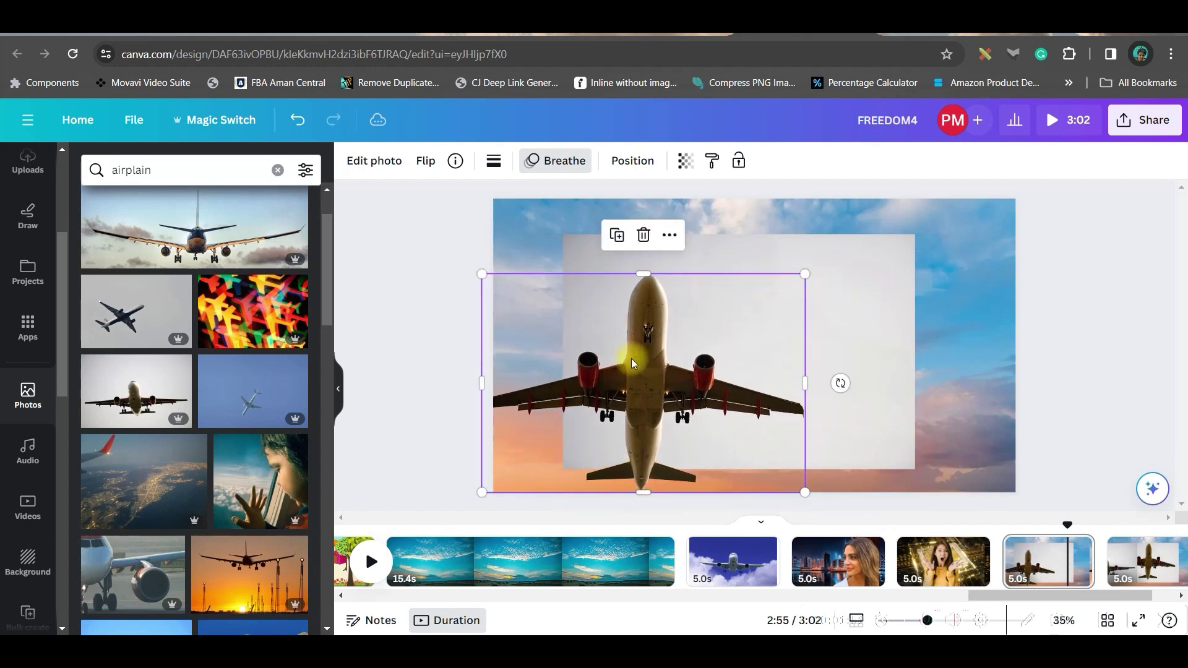
pyautogui.click(880, 301)
pyautogui.press('Delete')
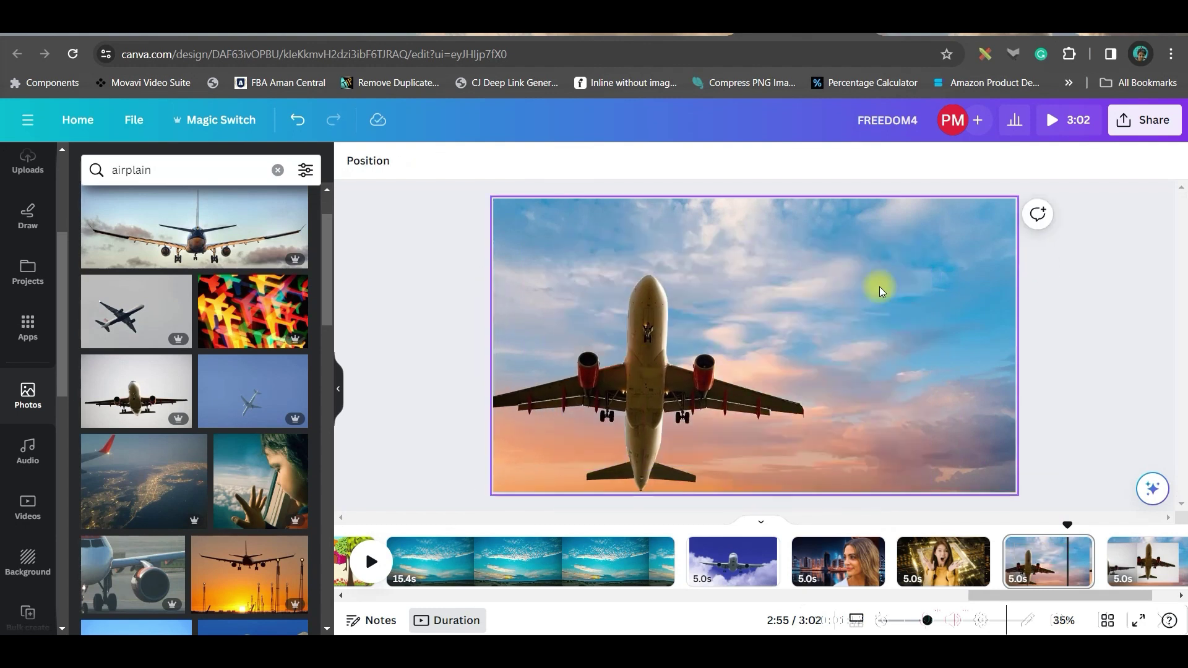
pyautogui.moveTo(773, 384); pyautogui.dragTo(864, 365)
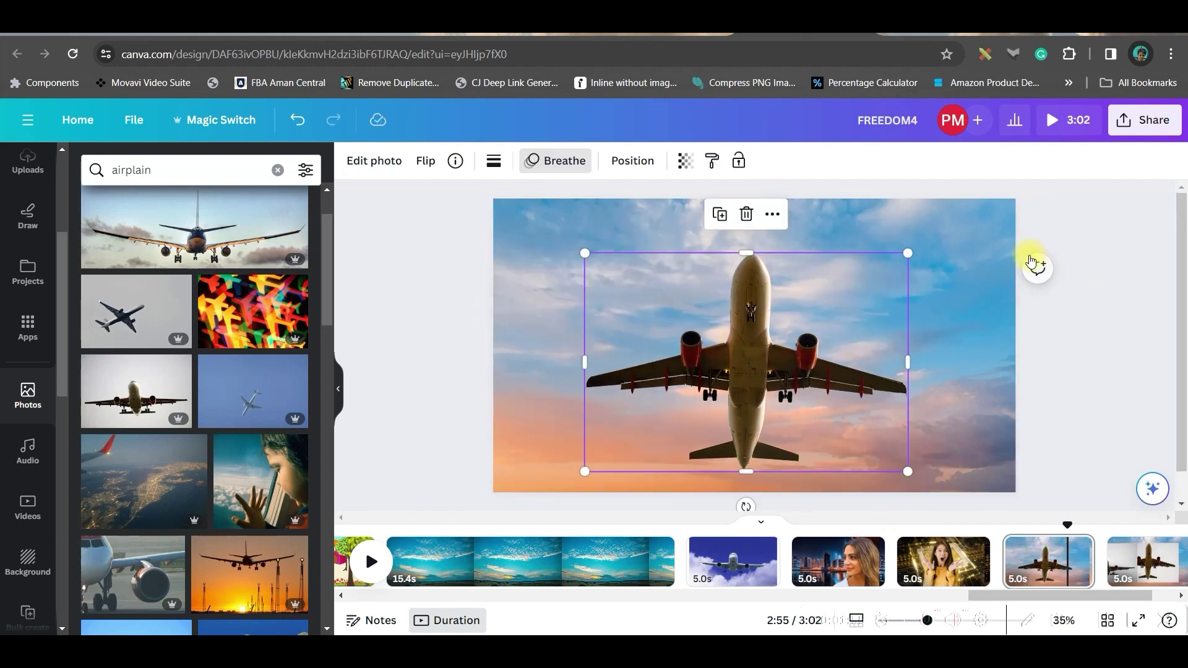
# Crop the sky photo larger to fill the page, then enlarge and reposition the airplane.
pyautogui.doubleClick(996, 233)
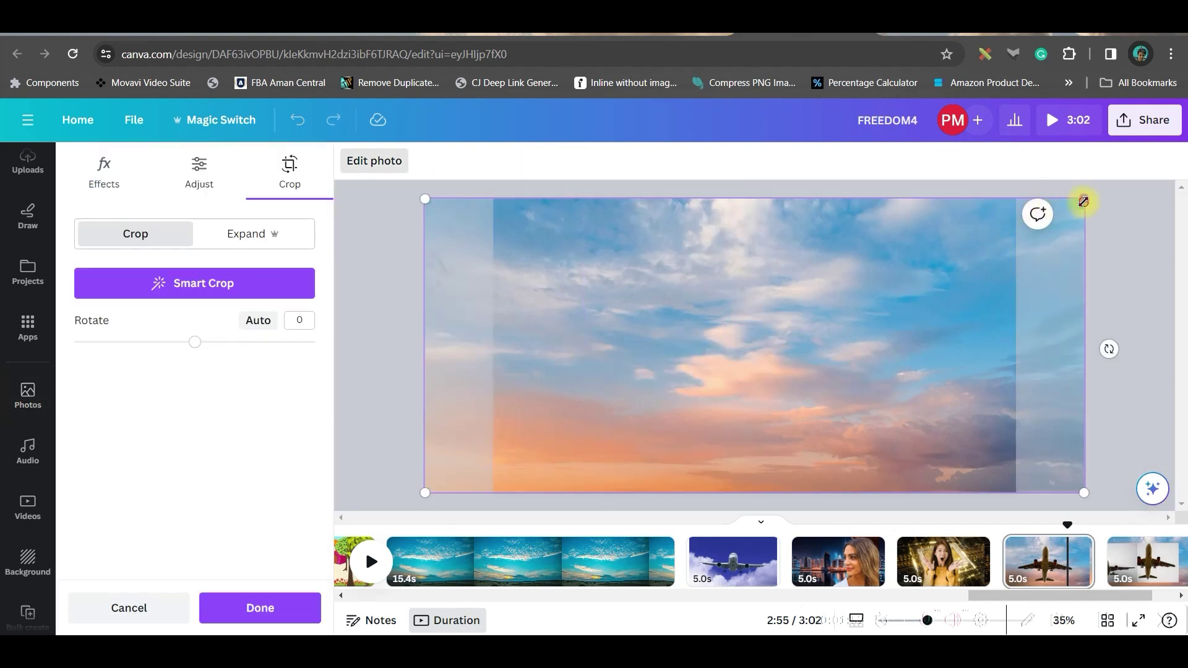
pyautogui.moveTo(1082, 201); pyautogui.dragTo(1168, 159)
pyautogui.moveTo(637, 328); pyautogui.dragTo(594, 358)
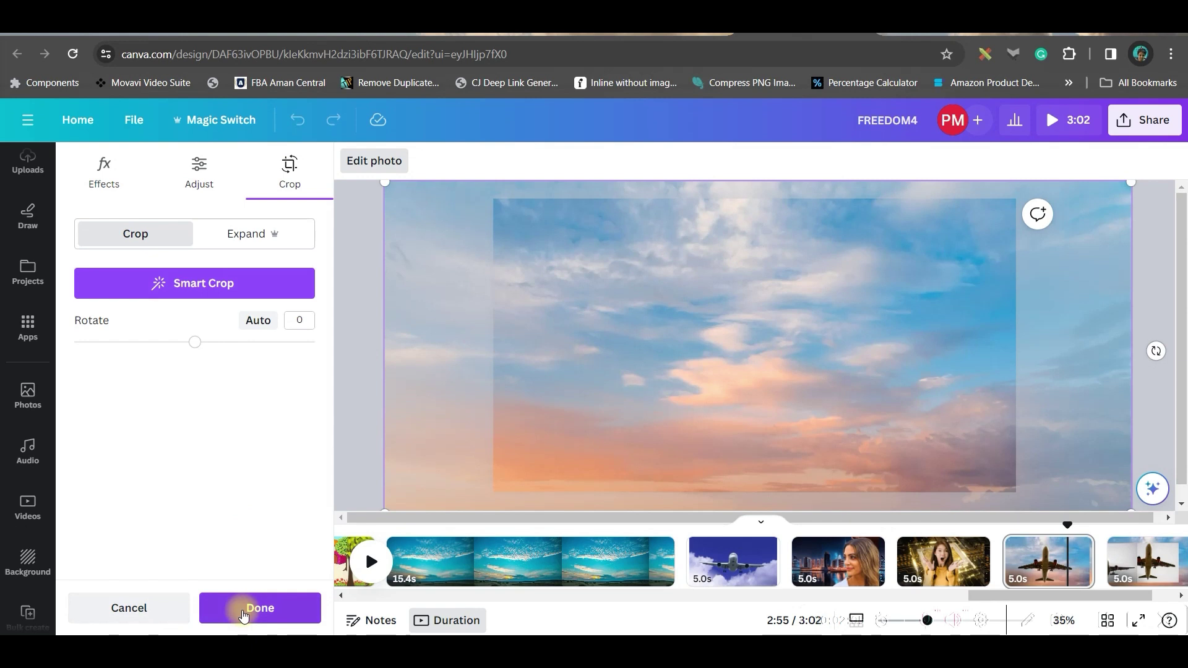
pyautogui.click(254, 607)
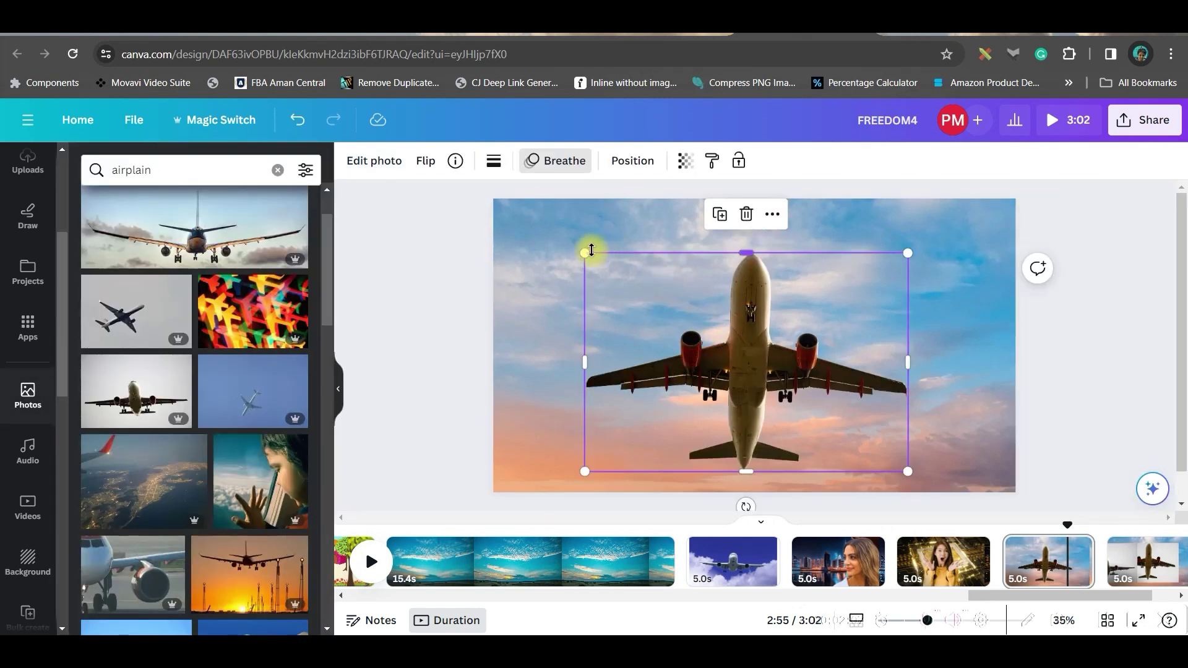
pyautogui.moveTo(590, 253); pyautogui.dragTo(512, 206)
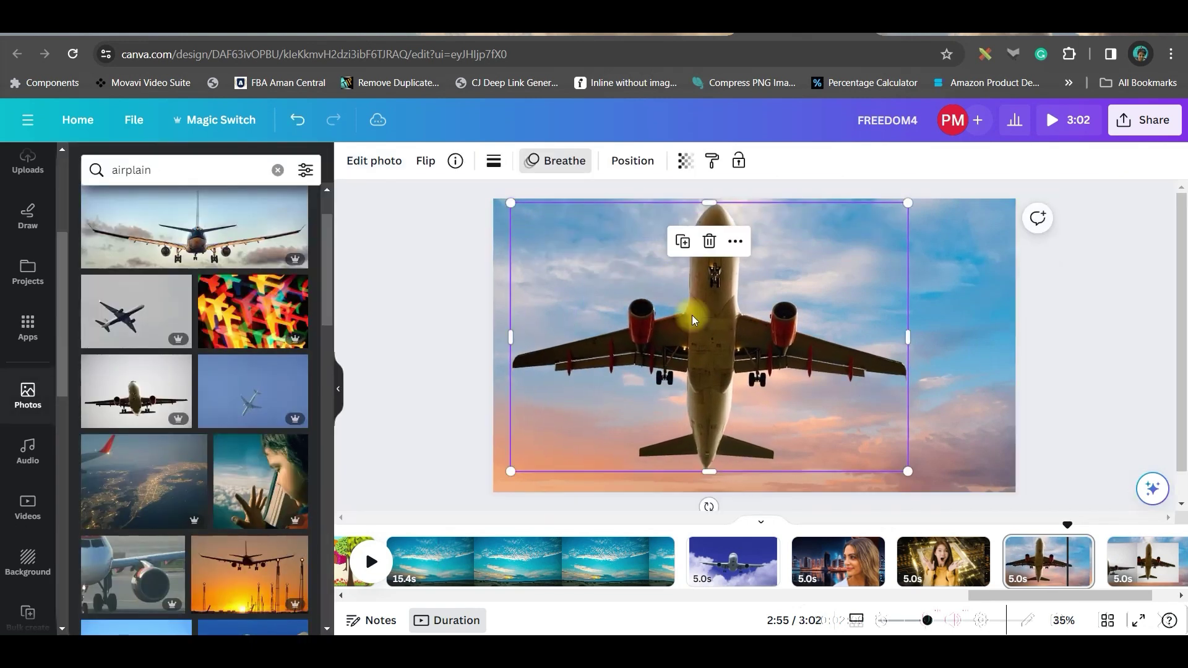
pyautogui.moveTo(696, 314); pyautogui.dragTo(743, 305)
# Give the airplane page a Breathe animation scaling In at maximum strength.
pyautogui.click(990, 238)
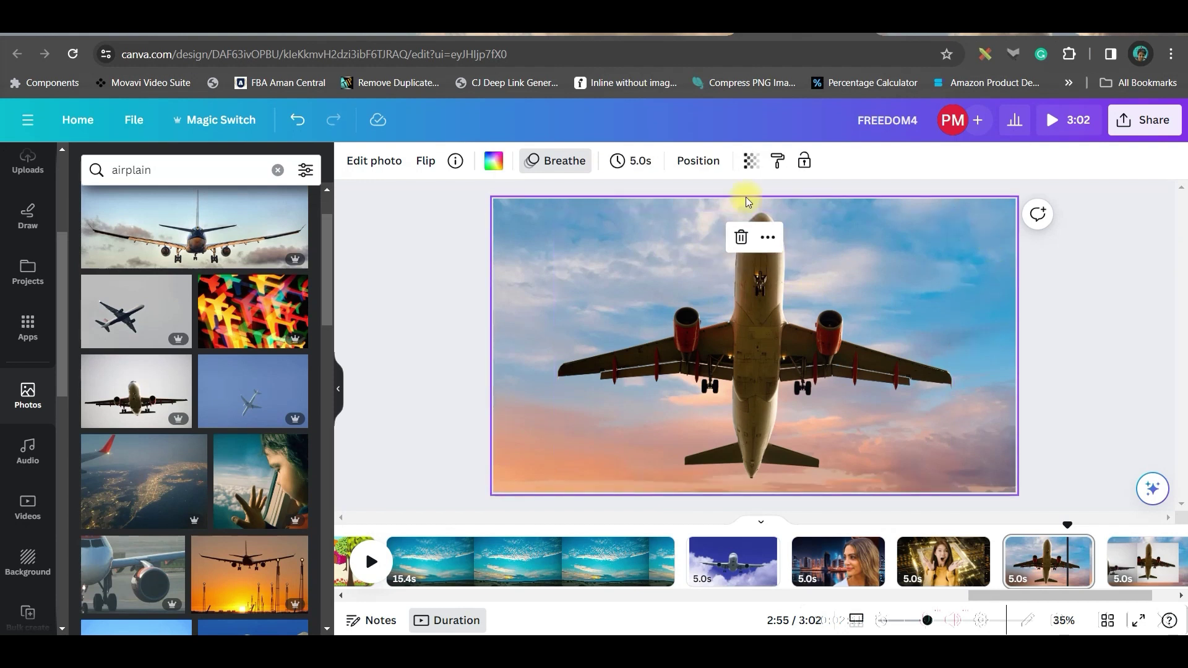
pyautogui.click(572, 167)
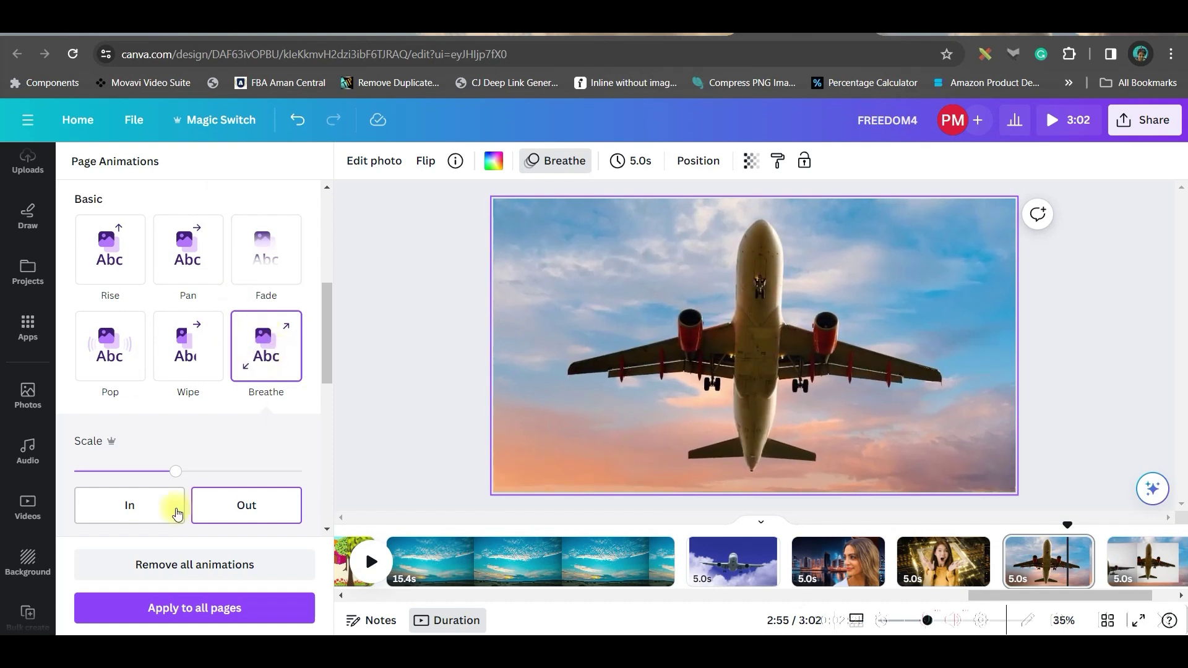
pyautogui.click(127, 506)
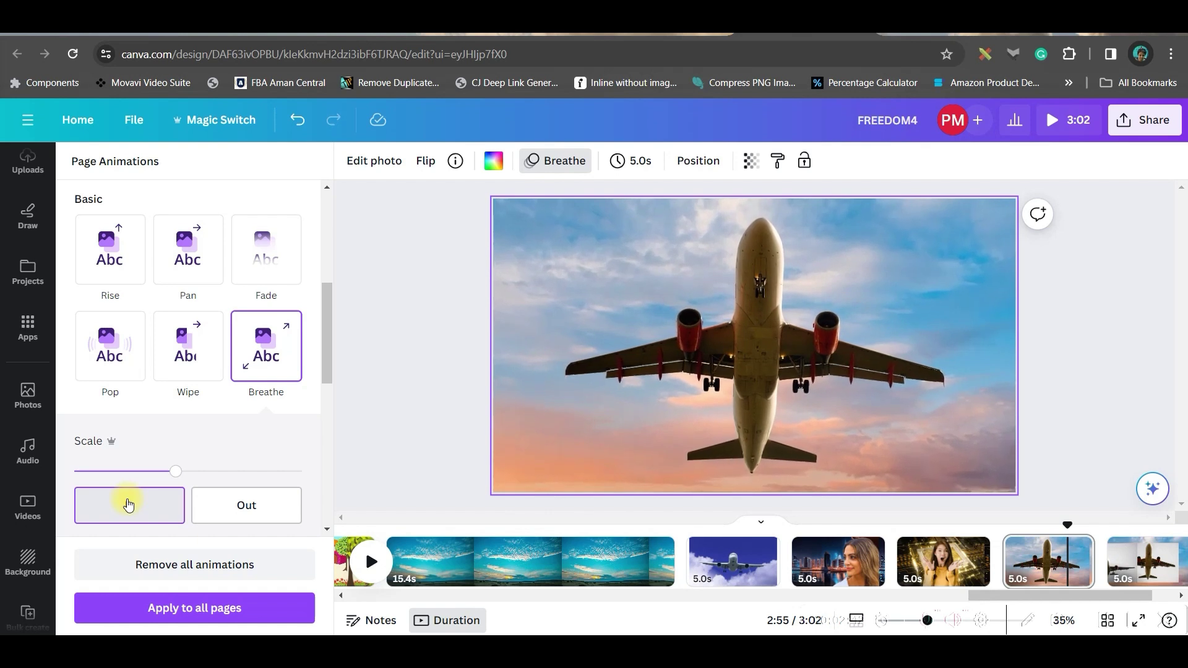
pyautogui.click(256, 508)
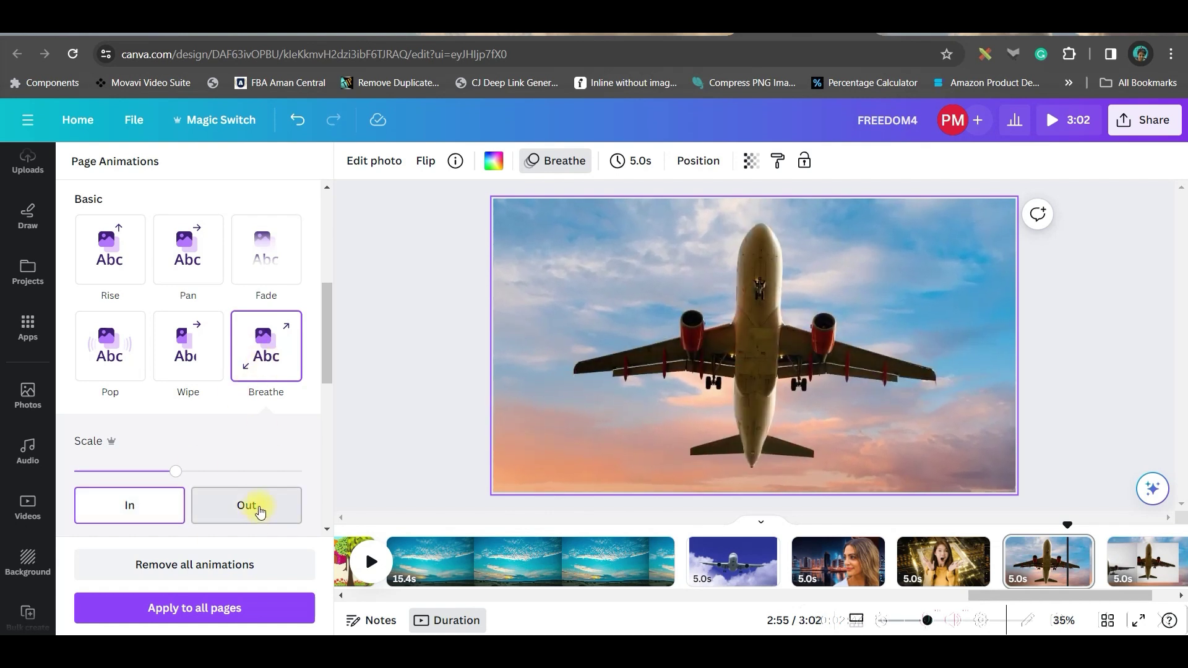
pyautogui.moveTo(754, 352)
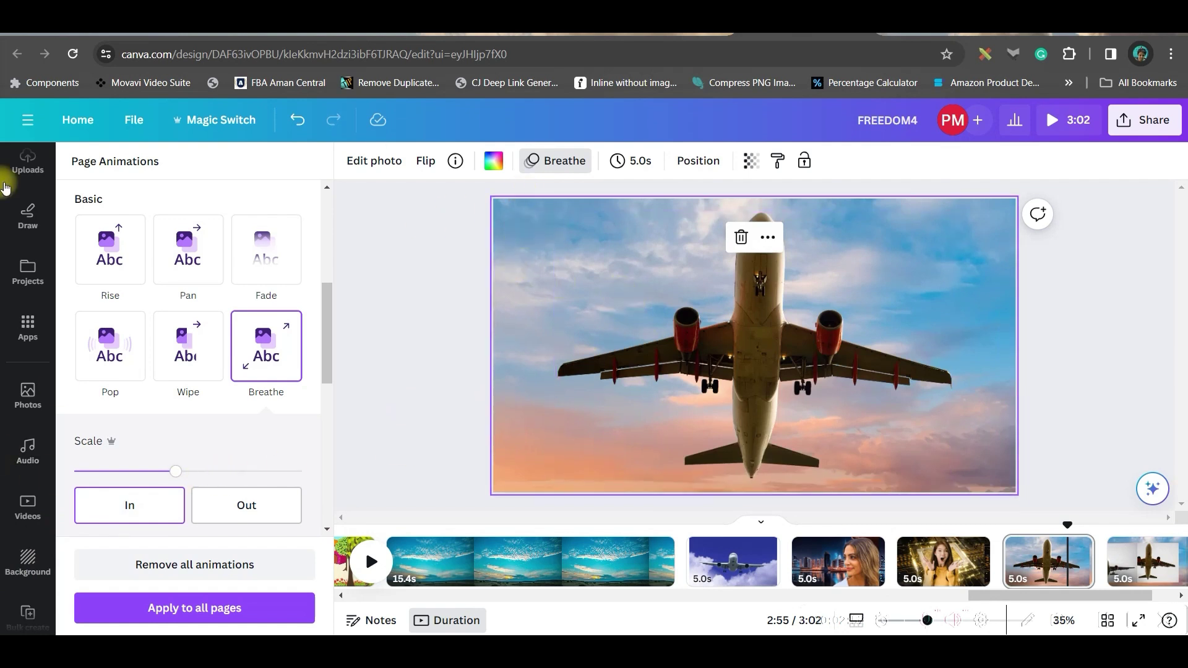
pyautogui.click(146, 504)
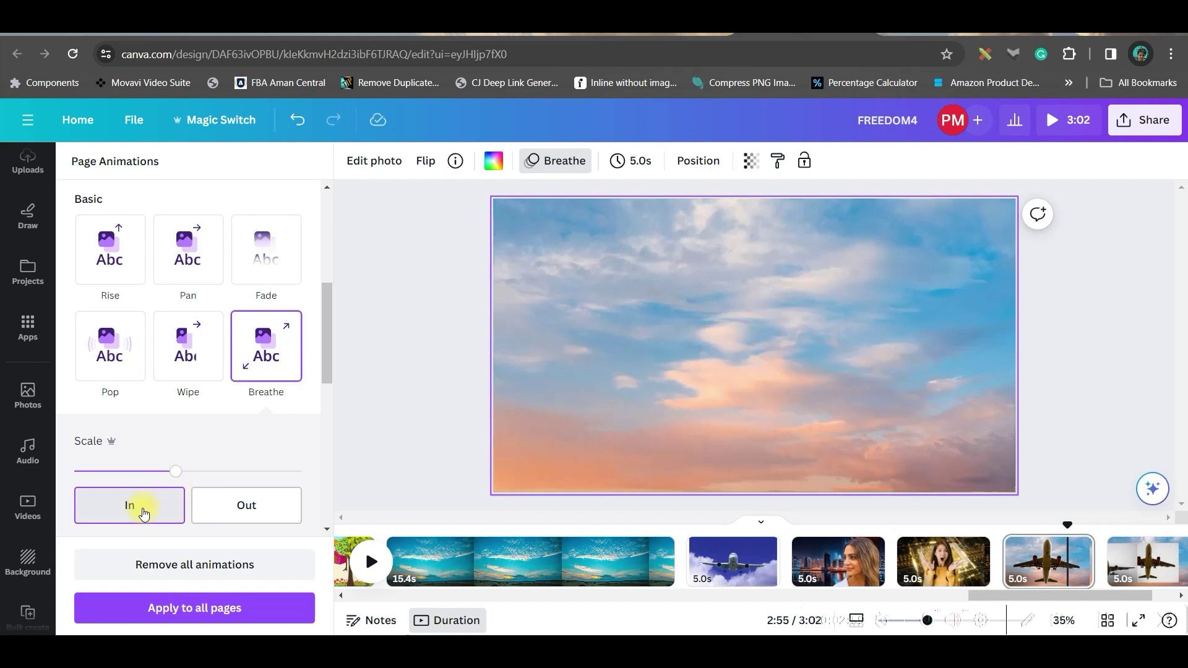
pyautogui.moveTo(247, 475); pyautogui.dragTo(306, 485)
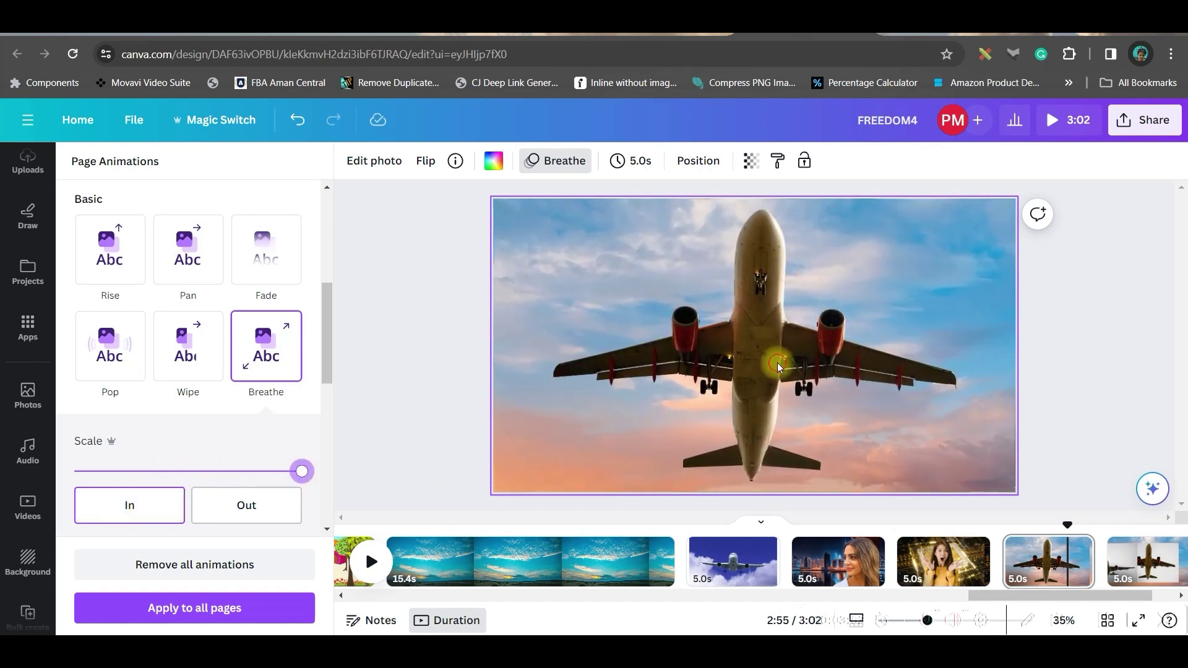
# Set the airplane photo's own animation to scale Out.
pyautogui.click(778, 367)
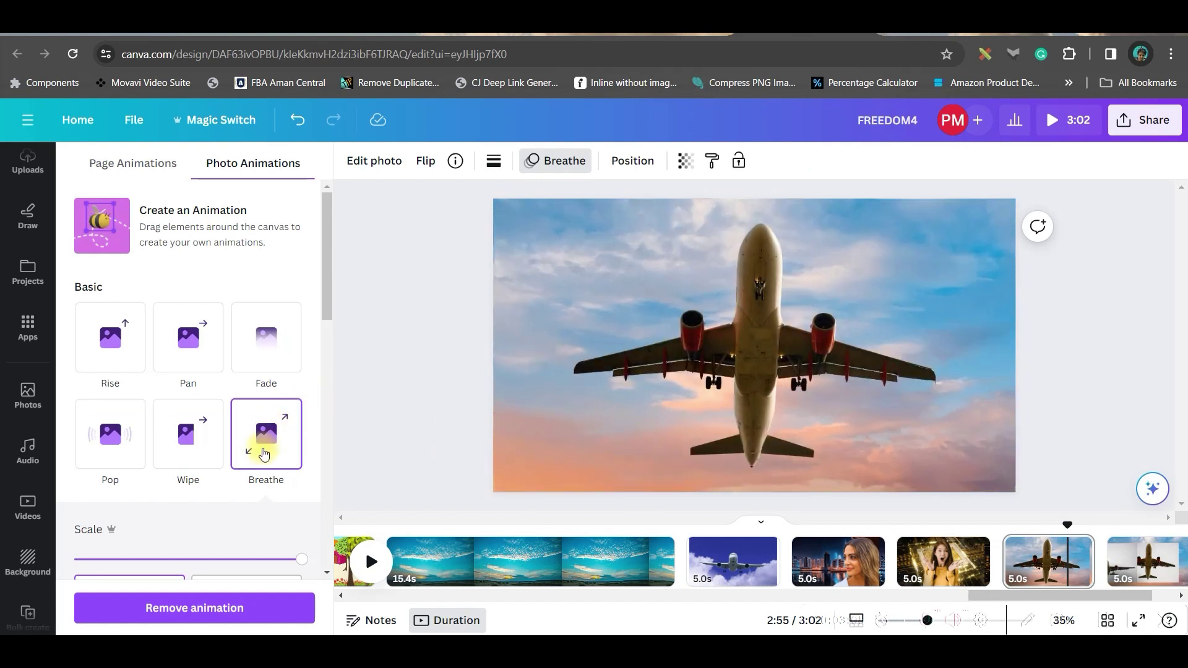
pyautogui.scroll(-4, 186, 489)
pyautogui.click(249, 376)
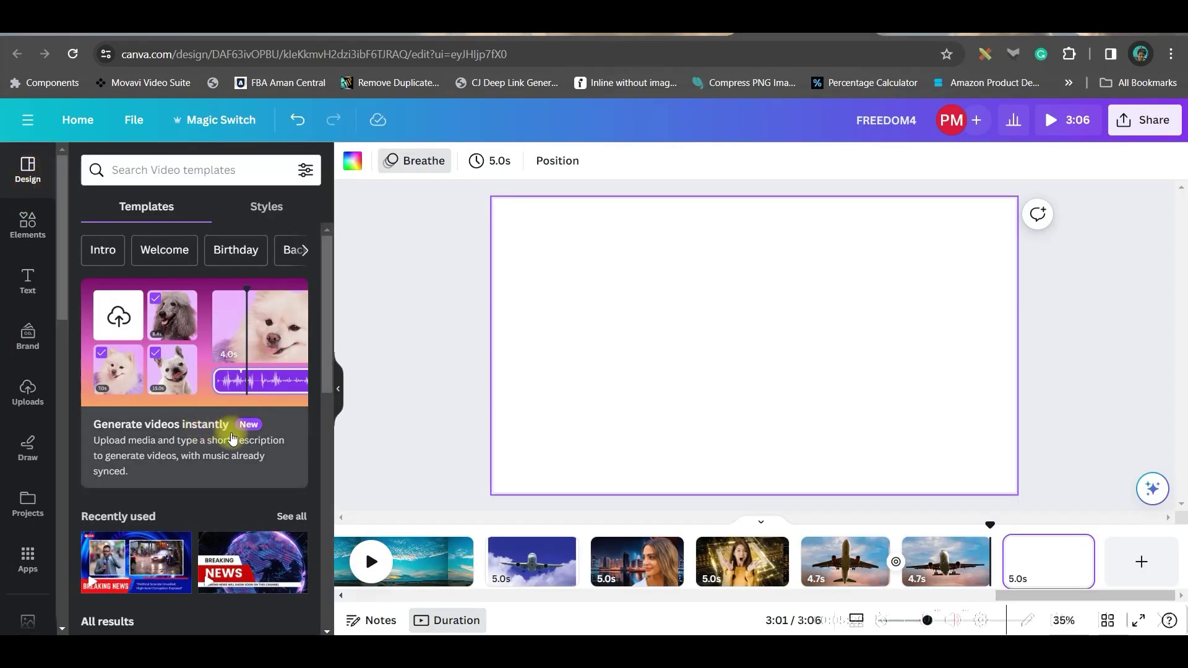
# Generate a Magic Design video from uploaded images with prompt 'A story of a Brave Woman who becomes a great warrior'.
pyautogui.click(178, 426)
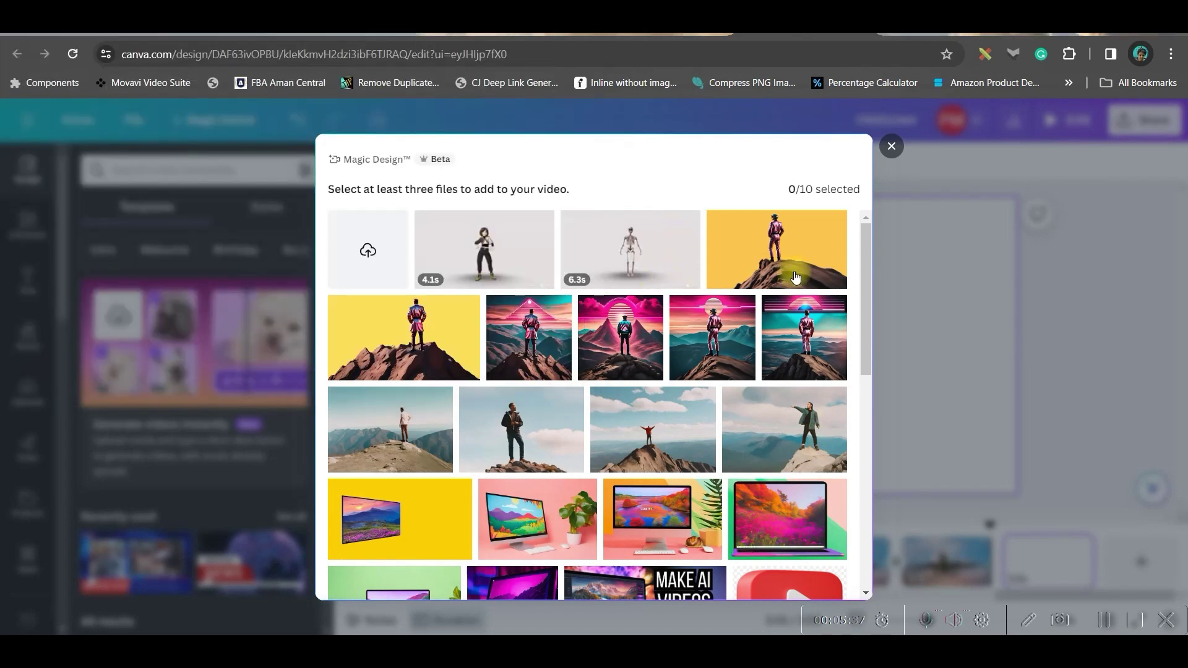
pyautogui.scroll(-2, 755, 344)
pyautogui.scroll(2, 764, 334)
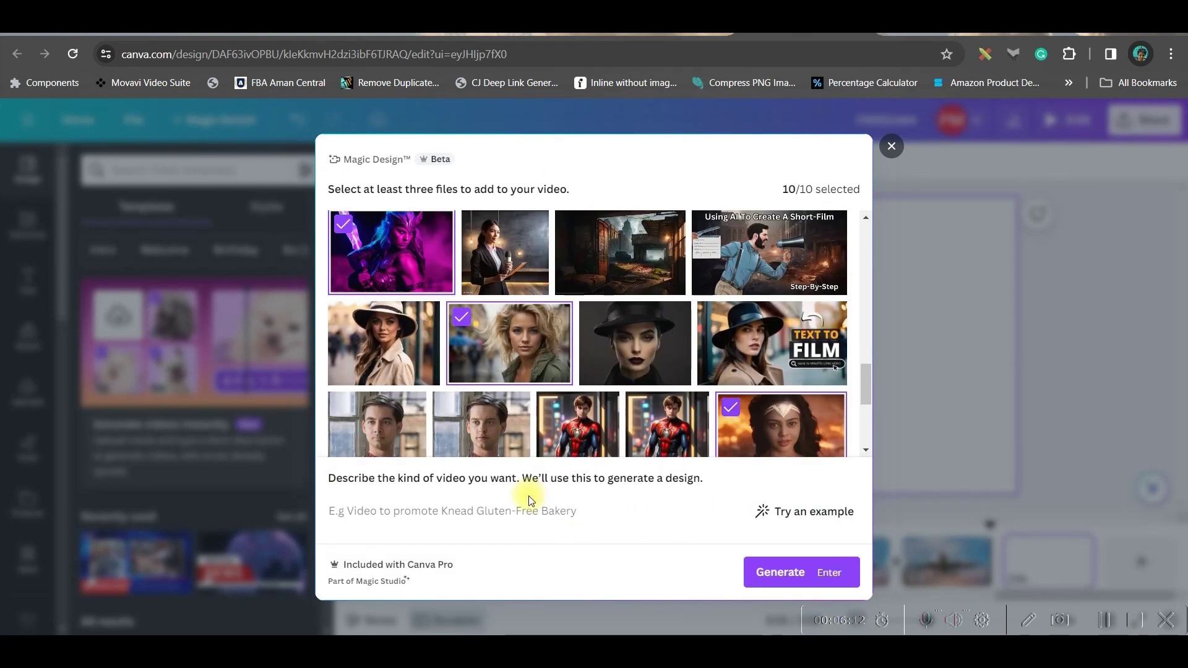
pyautogui.write('A story')
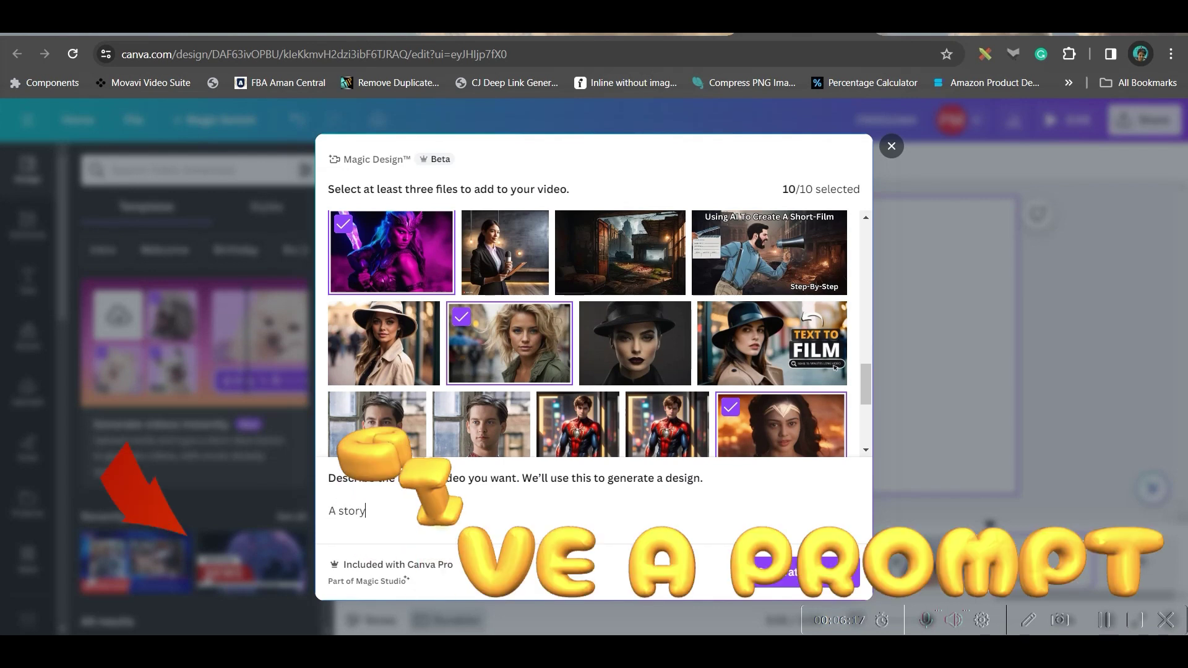
pyautogui.write(' of a Brave Woman who becomes a great warrior')
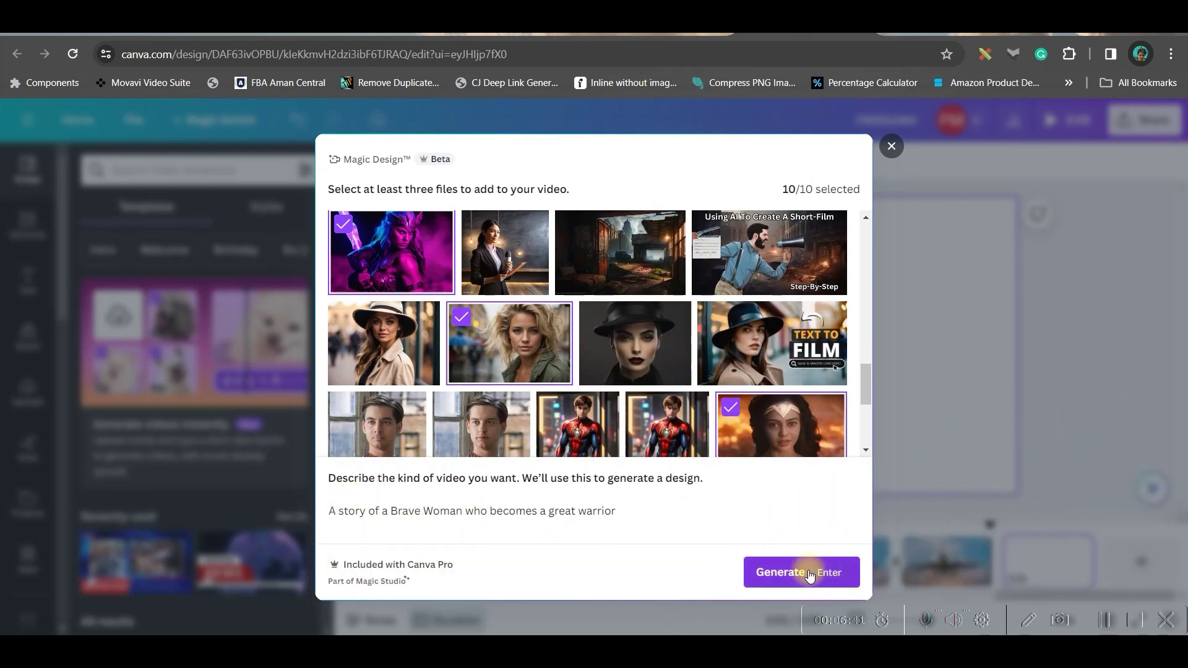
pyautogui.click(809, 574)
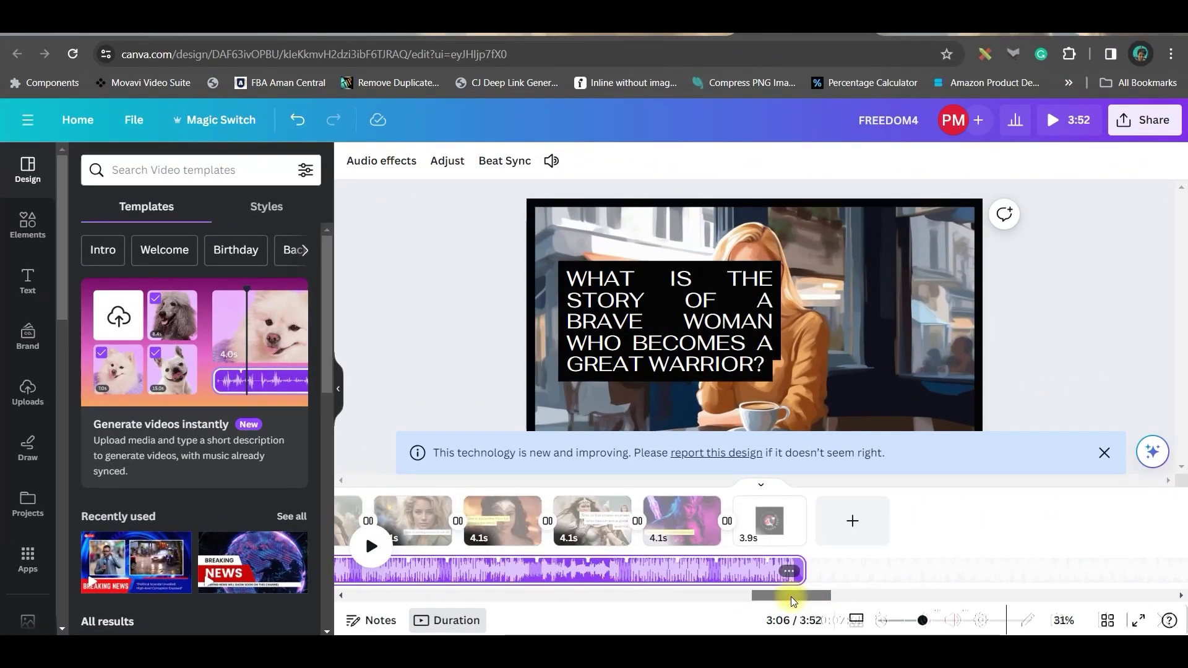
# Widen the opening title text to full frame width and move it to the bottom.
pyautogui.moveTo(826, 595); pyautogui.dragTo(718, 596)
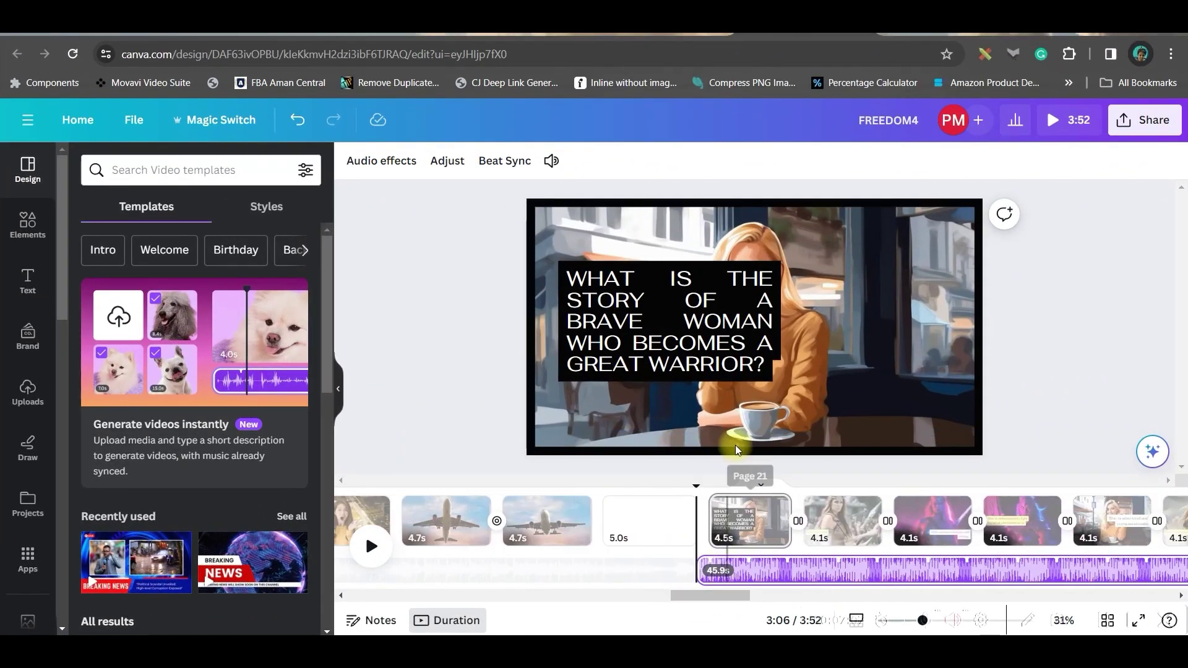
pyautogui.click(668, 321)
pyautogui.moveTo(812, 332); pyautogui.dragTo(971, 321)
pyautogui.moveTo(681, 297); pyautogui.dragTo(628, 412)
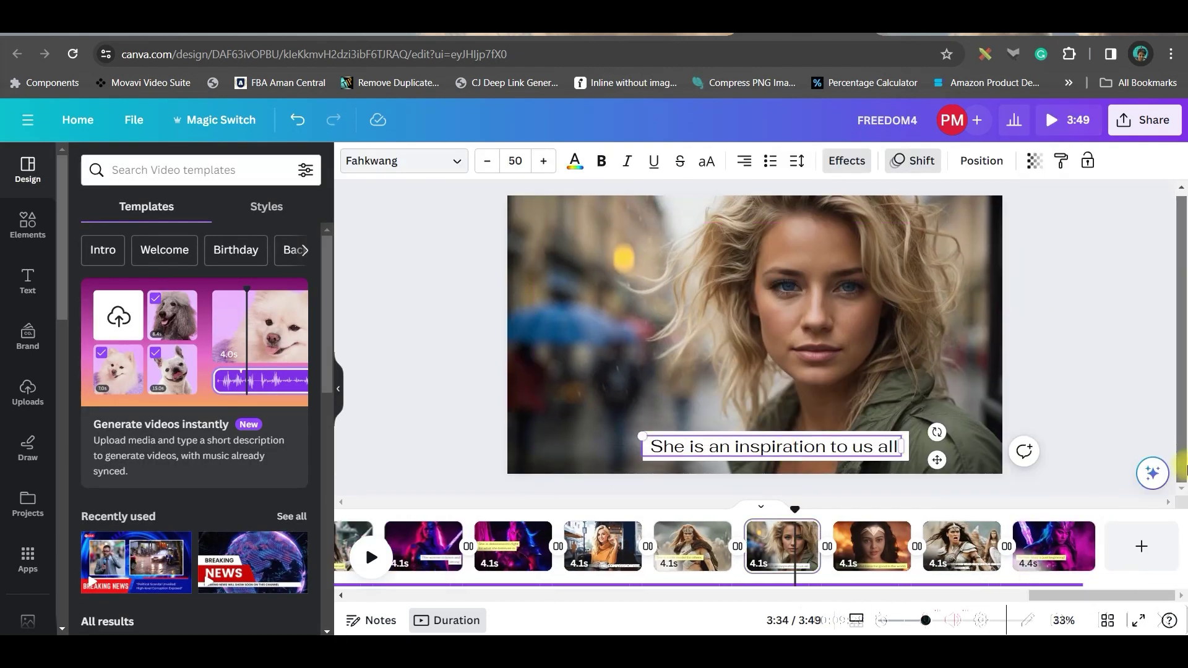
# Select and deselect the music track, then move the playhead to 3:32.
pyautogui.scroll(-1, 1185, 470)
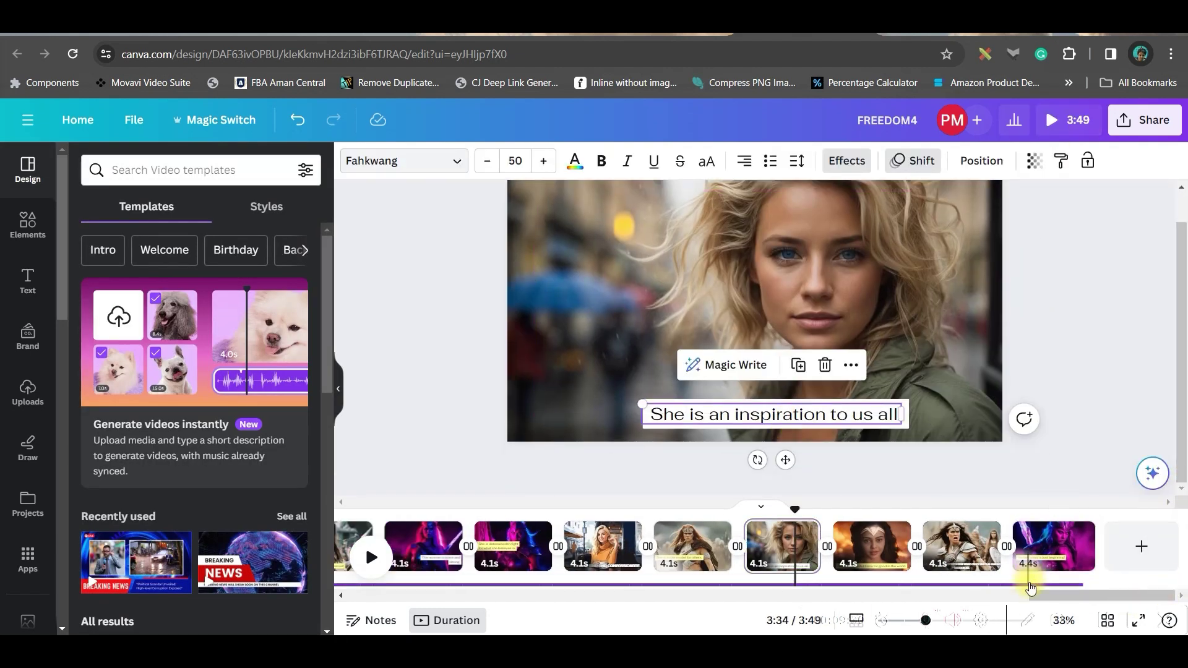
pyautogui.click(1029, 583)
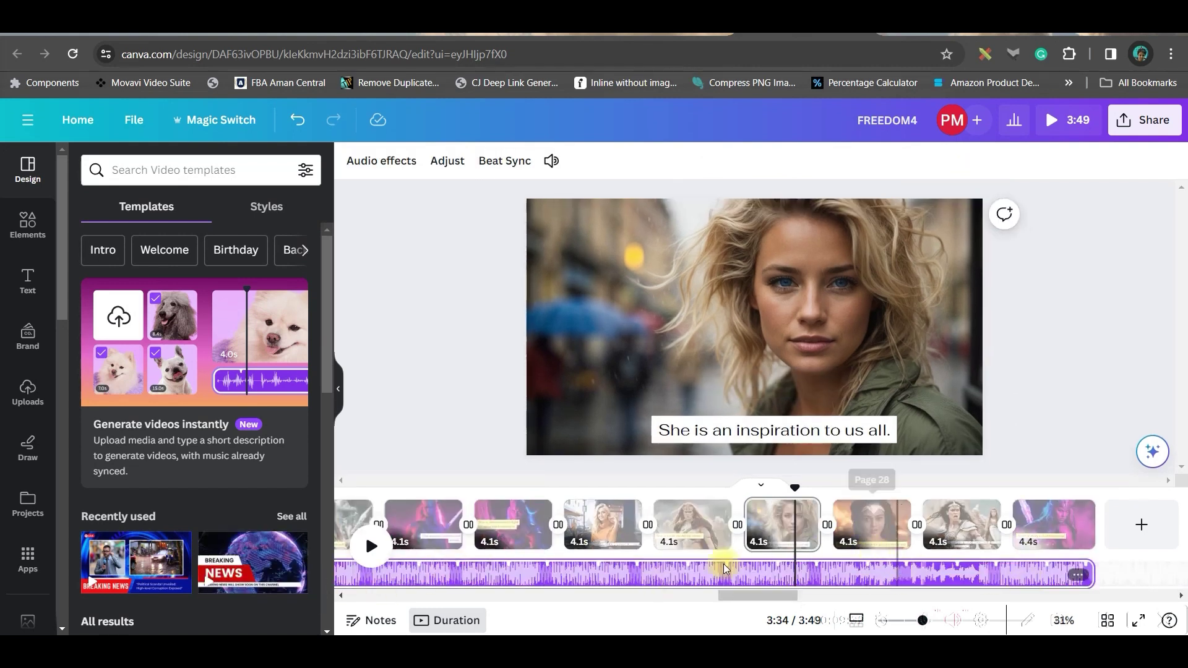
pyautogui.click(751, 588)
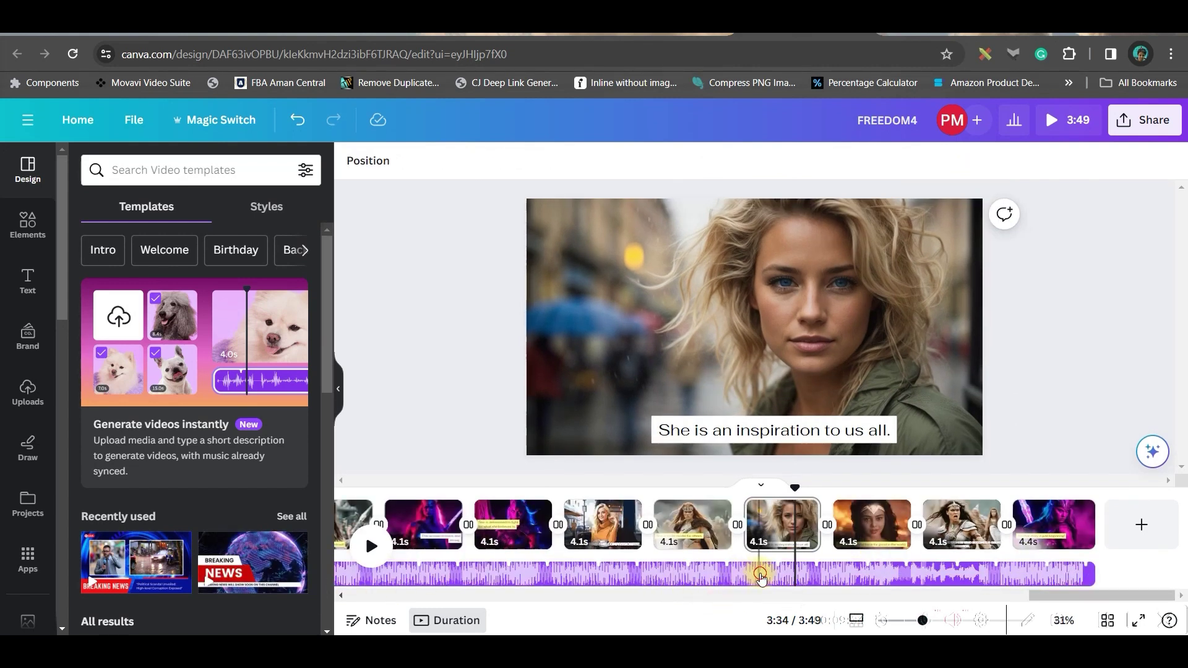
pyautogui.click(761, 579)
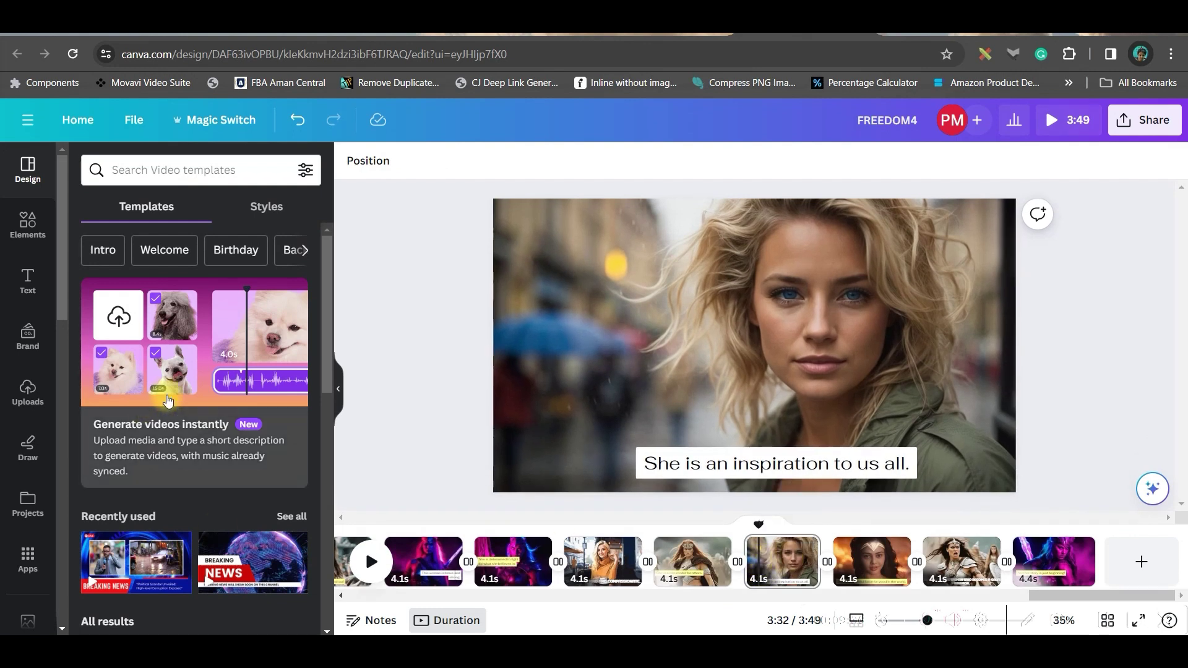
# Add the uploaded Girl On Top song to the timeline as the story's music.
pyautogui.click(36, 399)
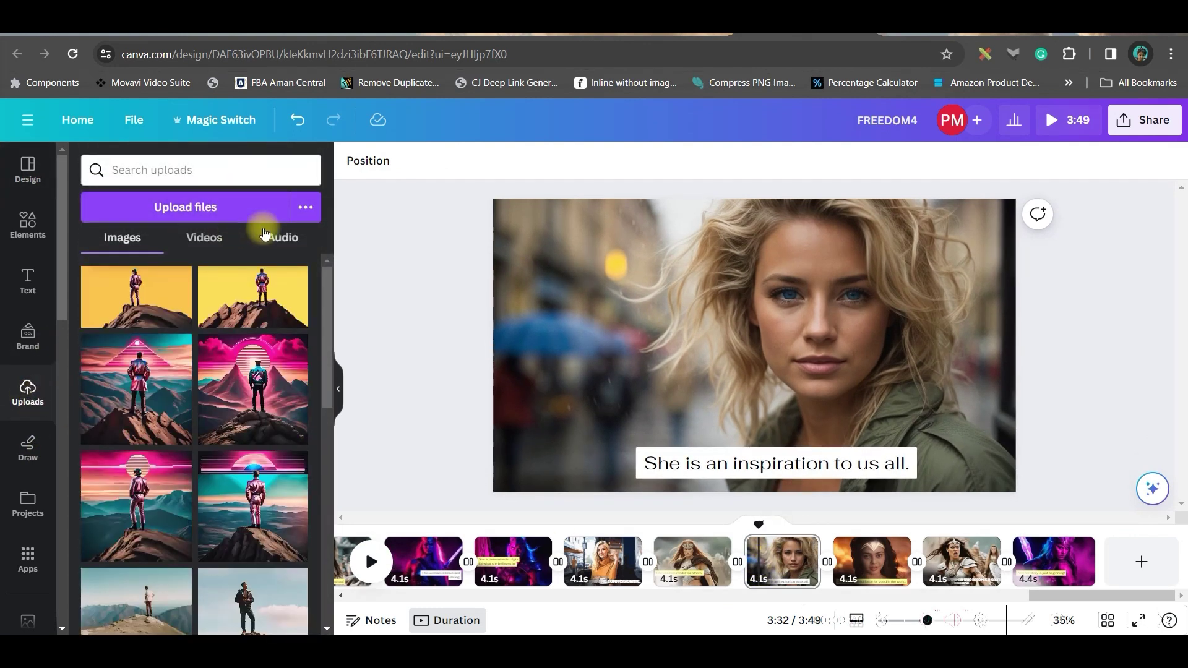
pyautogui.click(275, 239)
pyautogui.moveTo(205, 293); pyautogui.dragTo(435, 582)
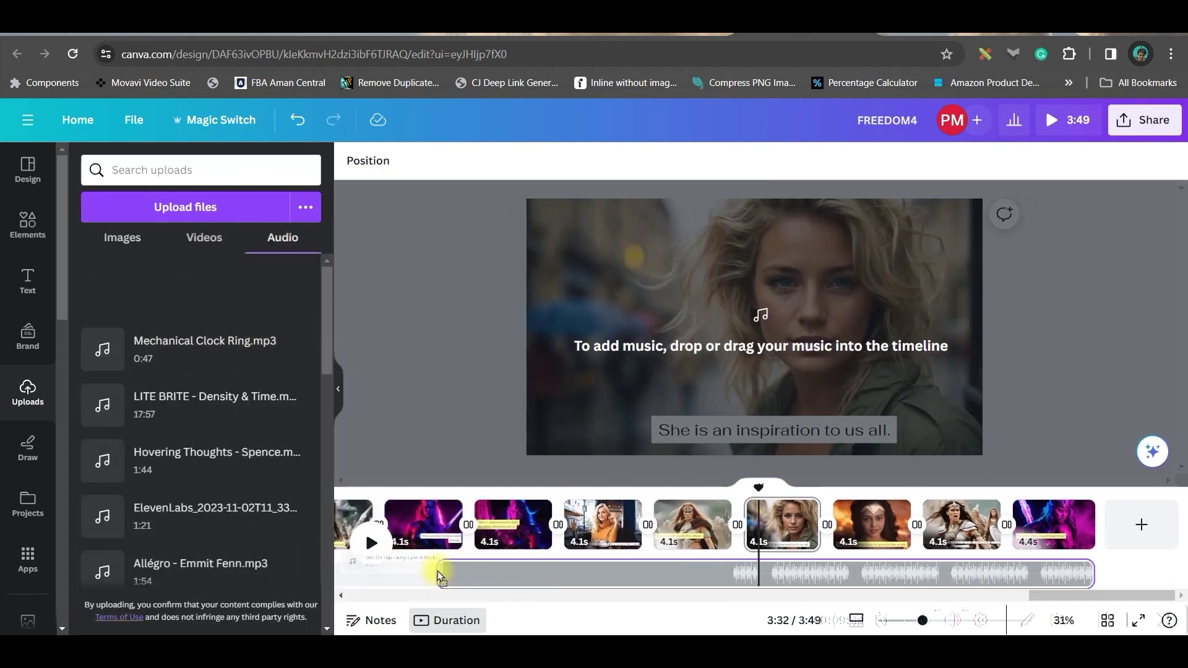
pyautogui.moveTo(433, 580); pyautogui.dragTo(553, 586)
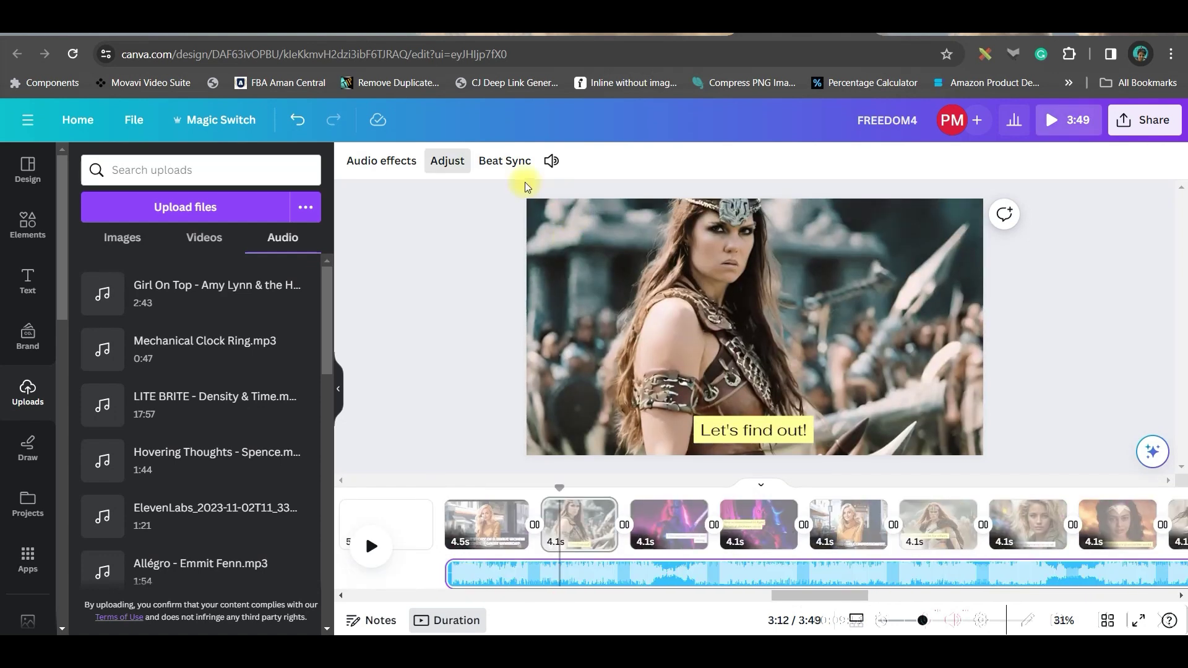
# Turn on Beat Sync so all pages are timed to the music's beat.
pyautogui.click(400, 165)
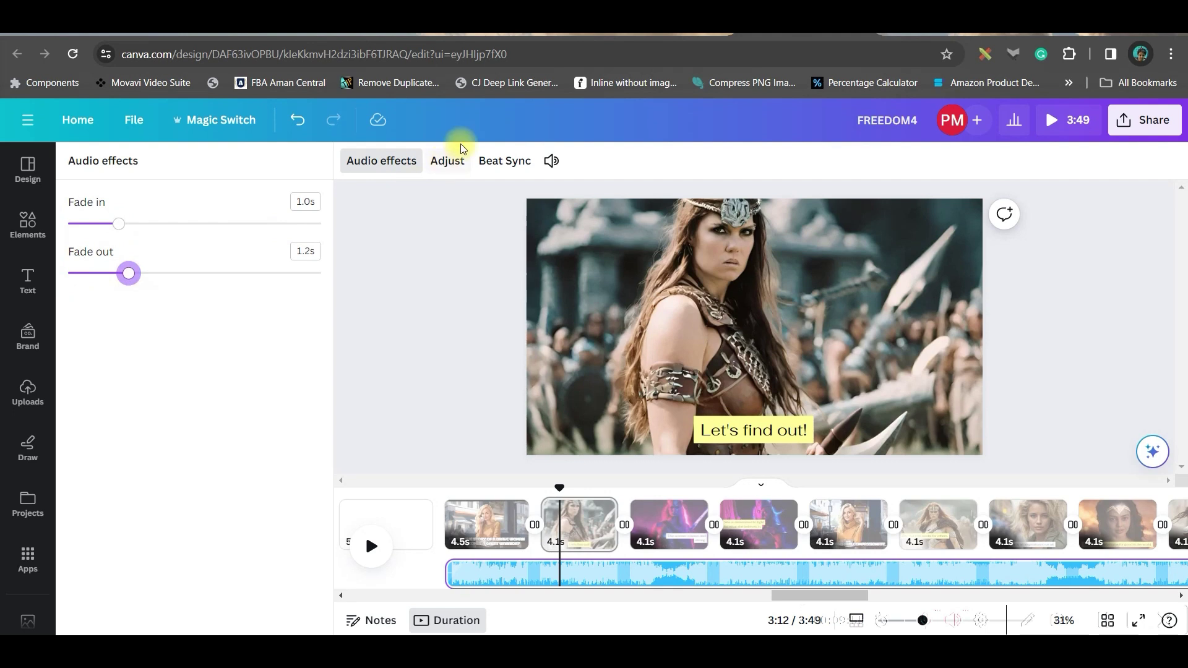
pyautogui.click(448, 164)
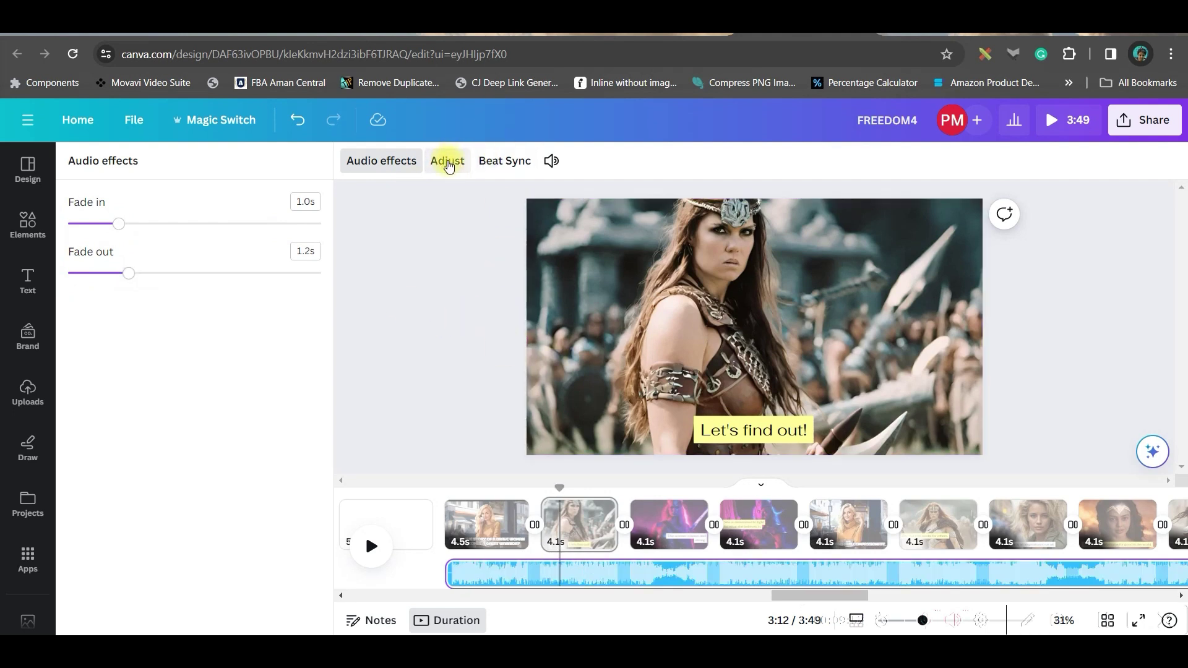
pyautogui.click(511, 162)
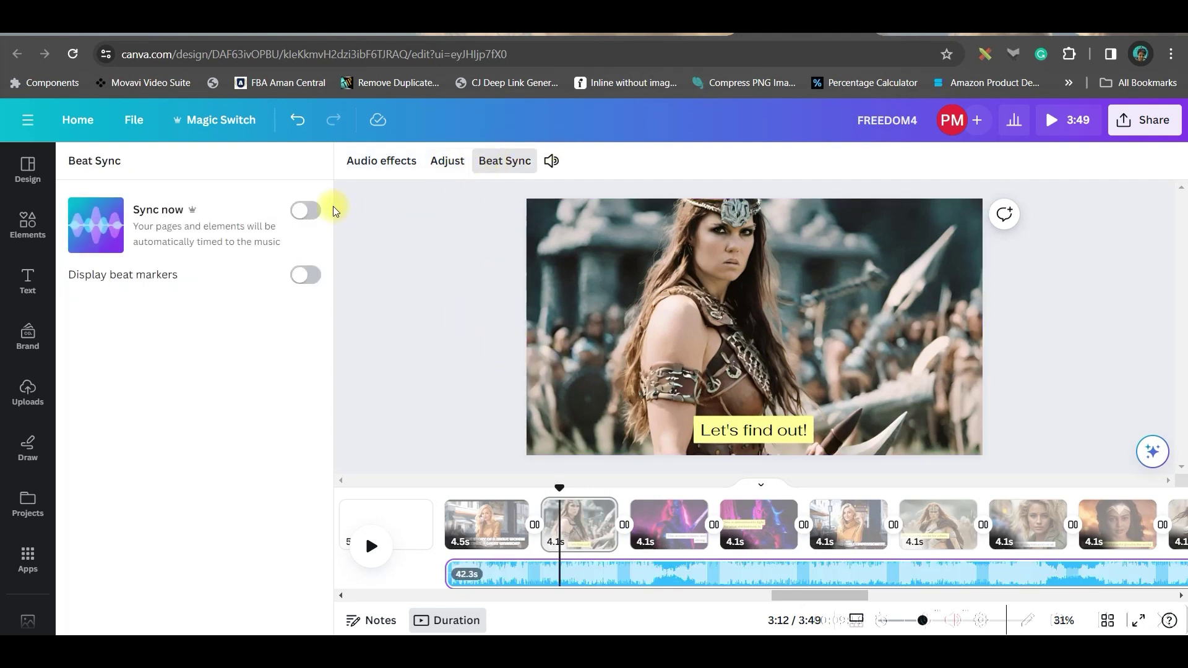
pyautogui.click(303, 212)
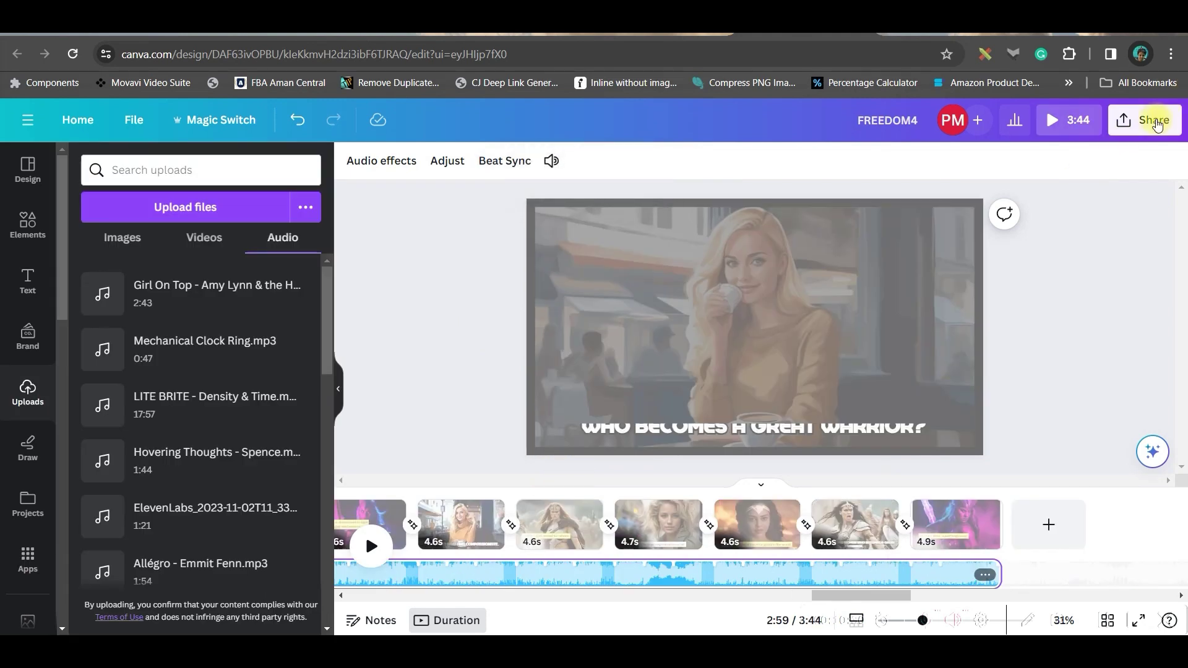
pyautogui.click(1154, 123)
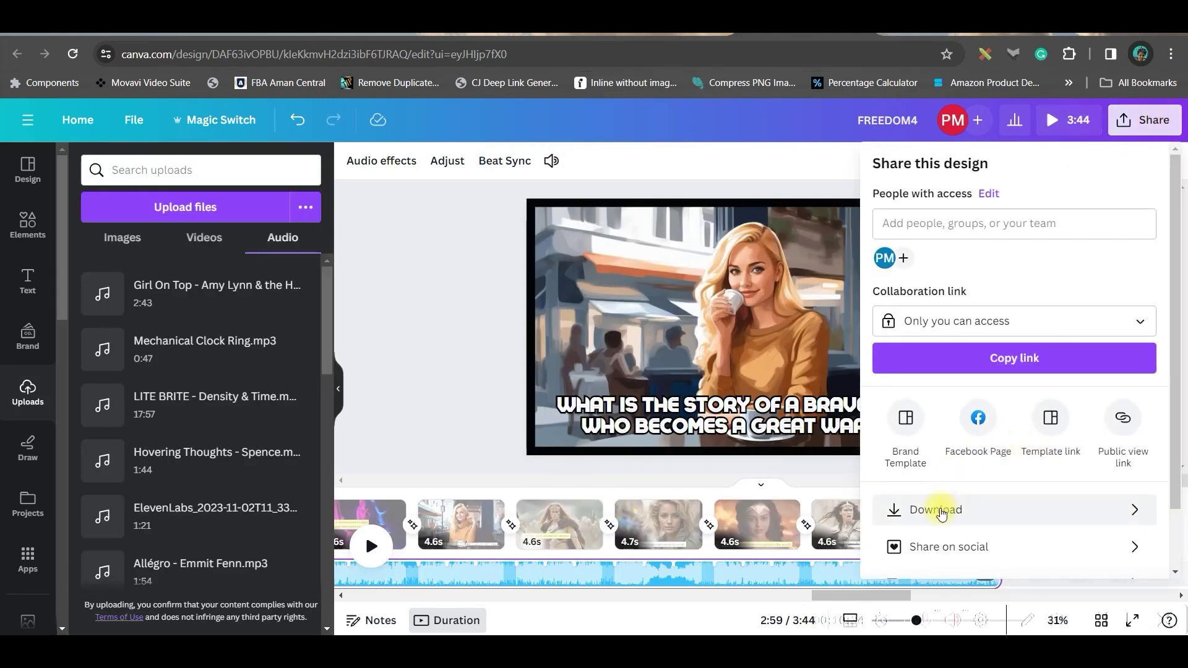
# Set the FREEDOM4 download to a 1080p MP4 with only pages 27–30 selected.
pyautogui.click(939, 510)
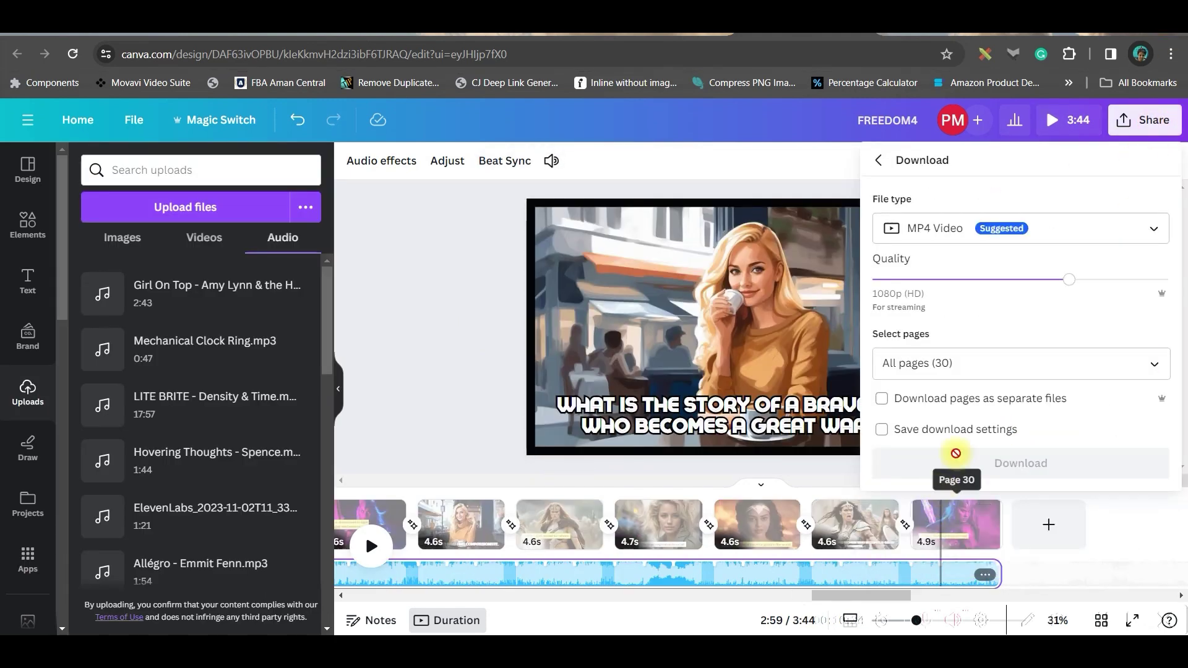
pyautogui.click(1135, 360)
pyautogui.click(1143, 137)
pyautogui.moveTo(1163, 127); pyautogui.dragTo(1149, 296)
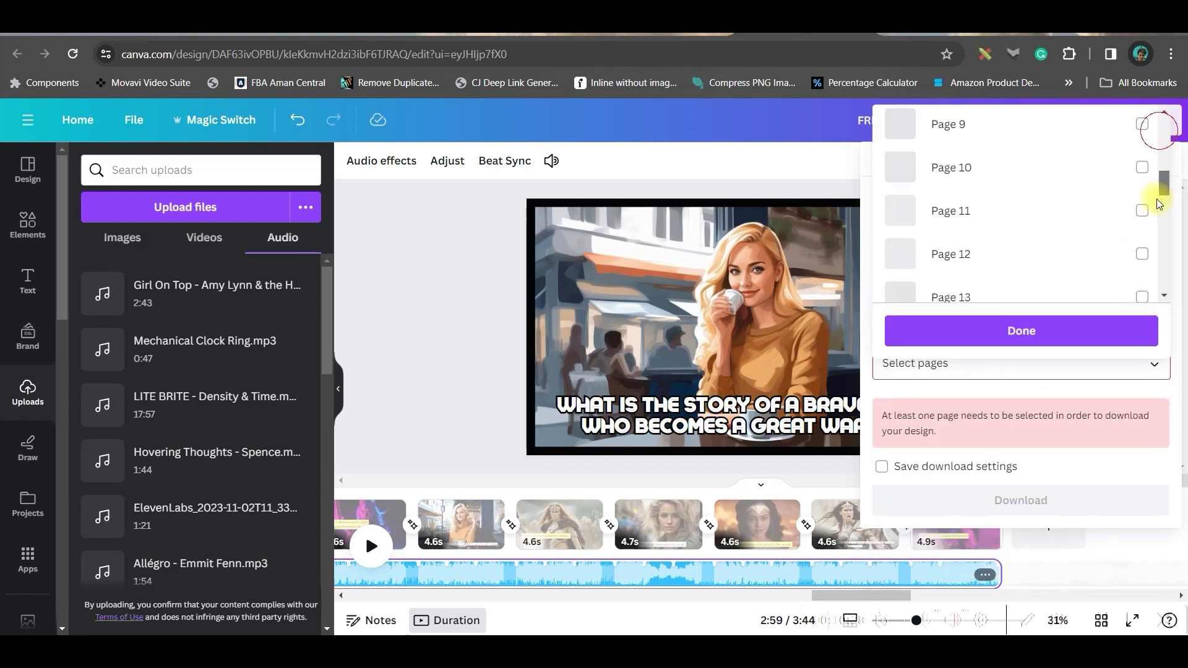
pyautogui.click(1141, 275)
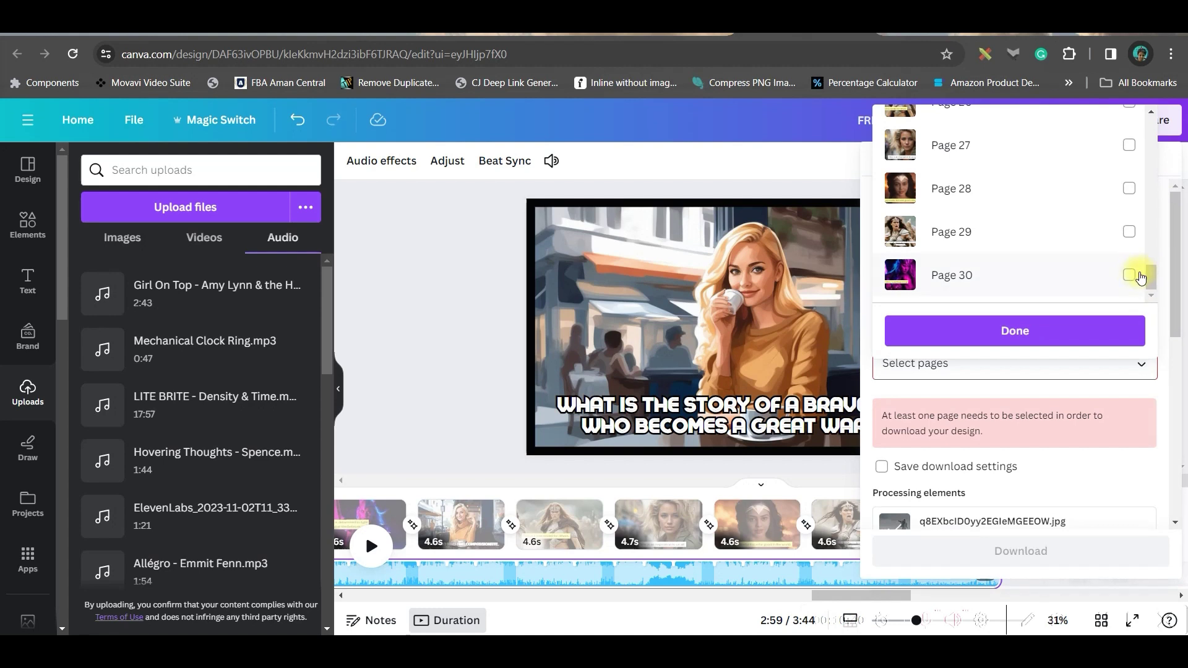
pyautogui.click(1021, 331)
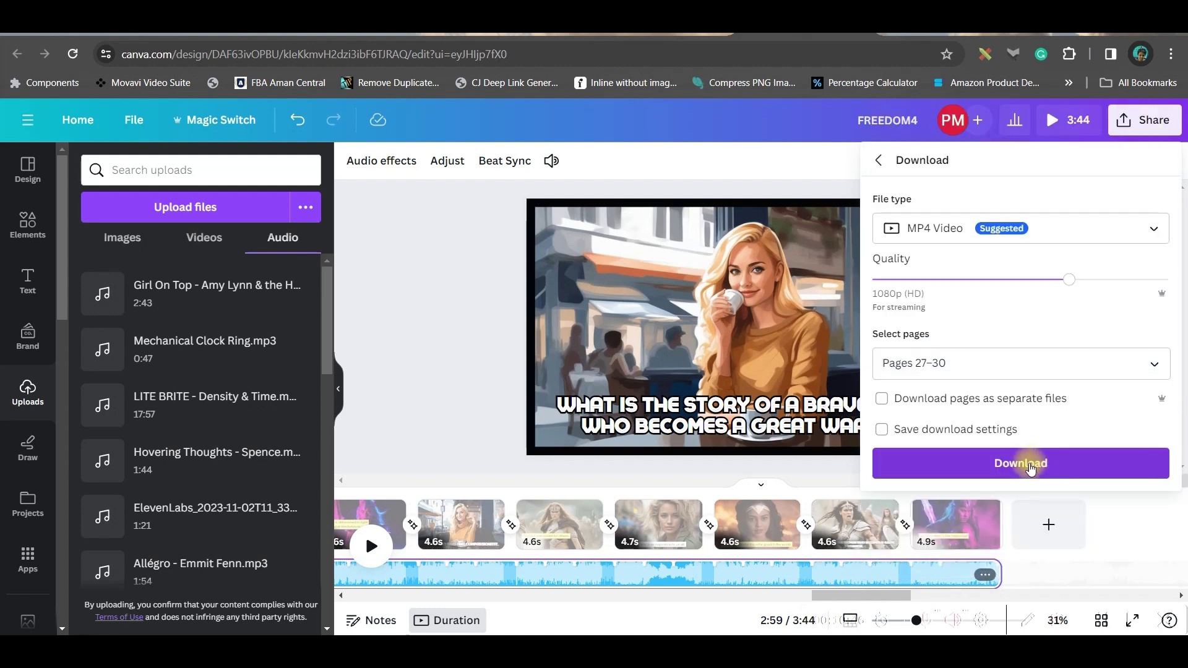